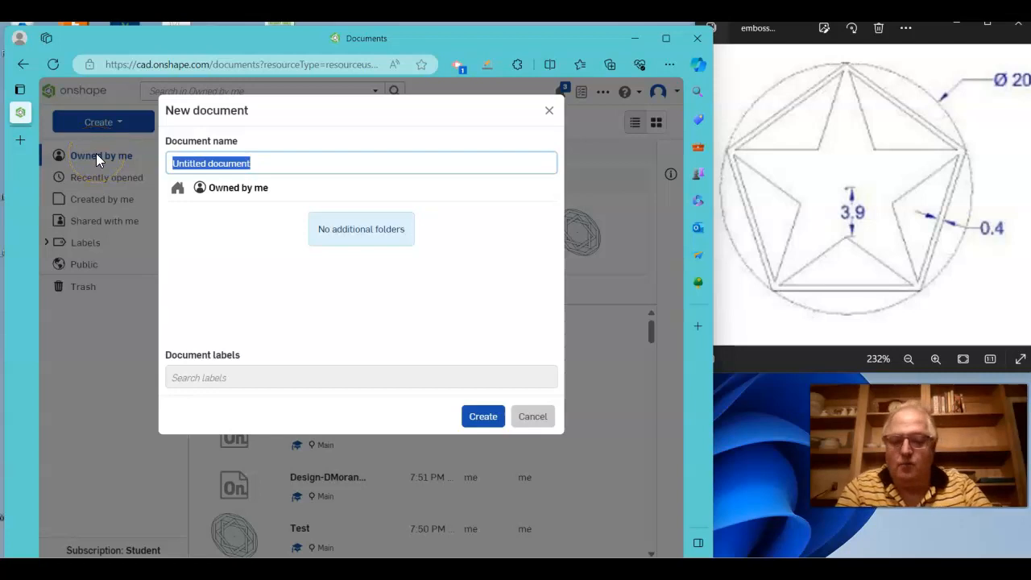
Name the new document embossedstar-FLast and create it in the folder of owned documents.
text(em)
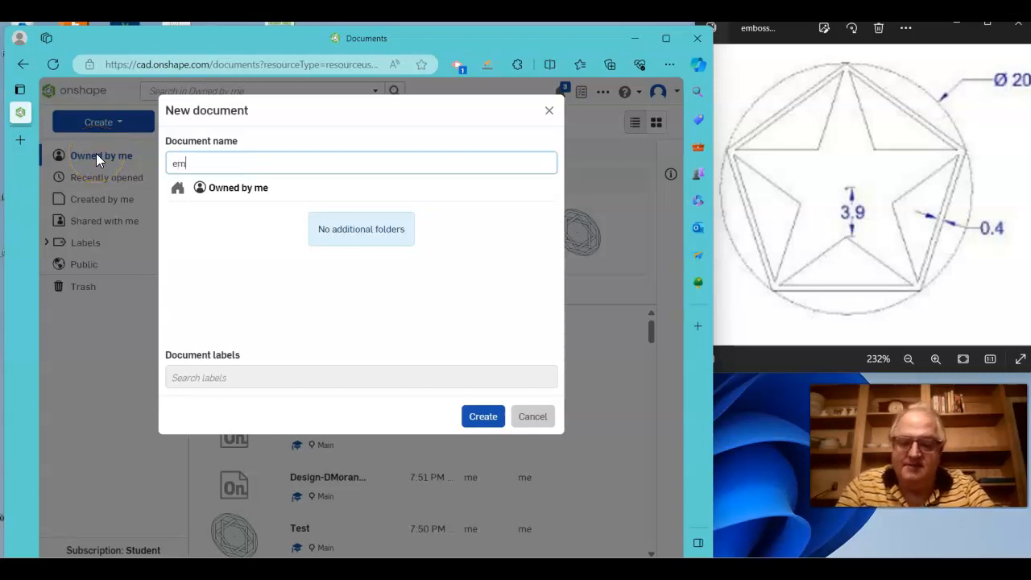
text(bosse)
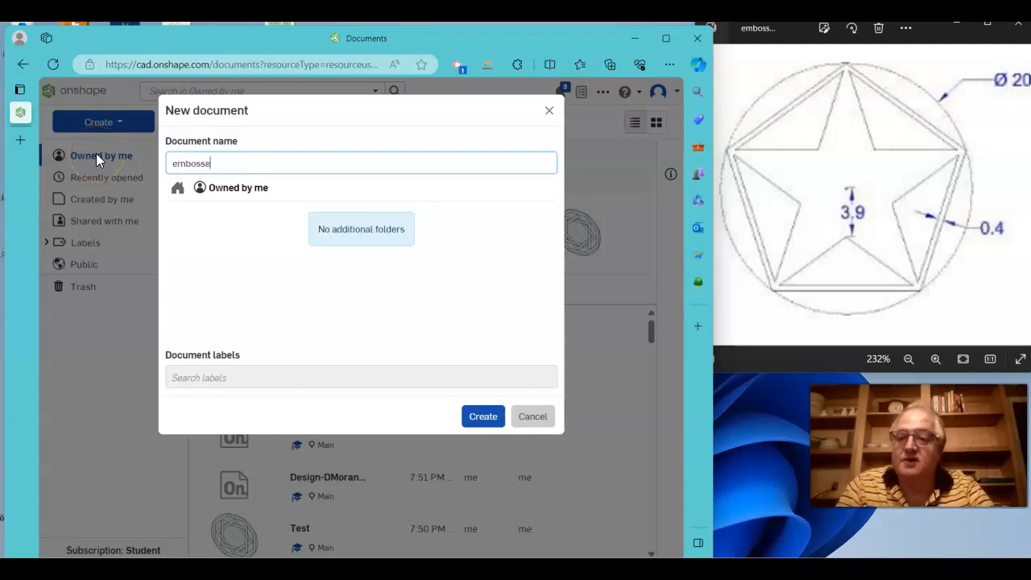
text(dsta)
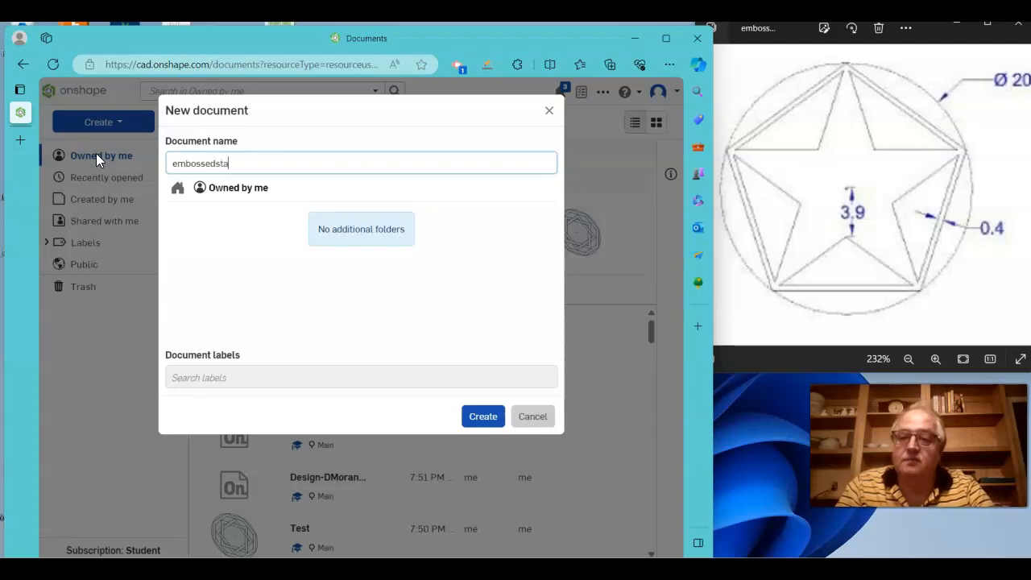
text(r-F)
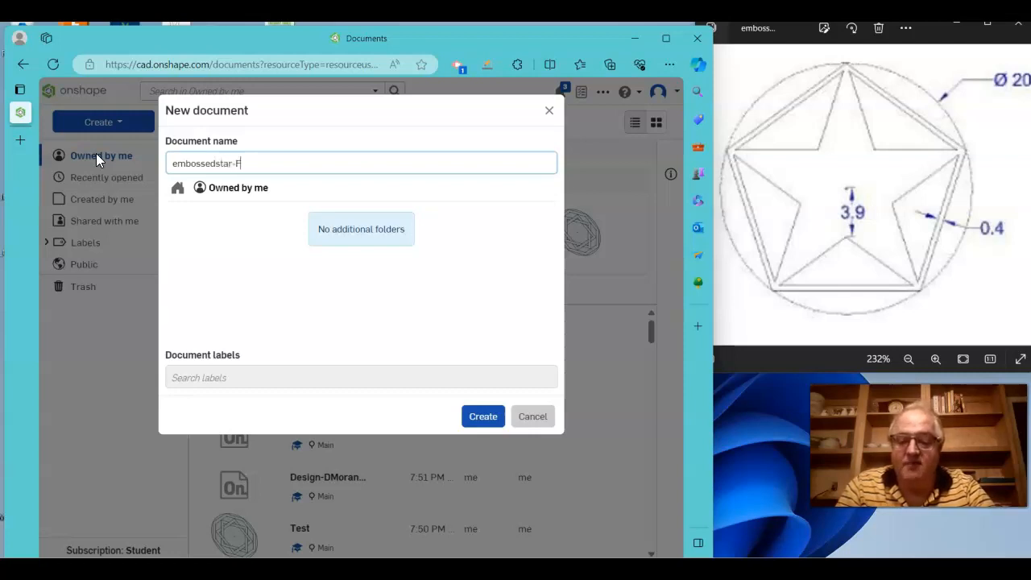
text(Last)
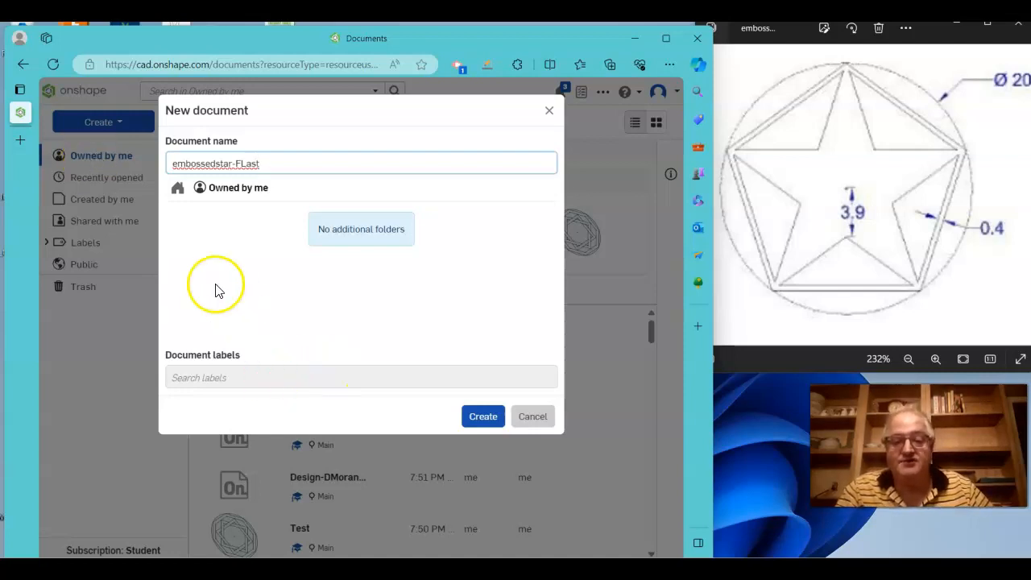
click(484, 419)
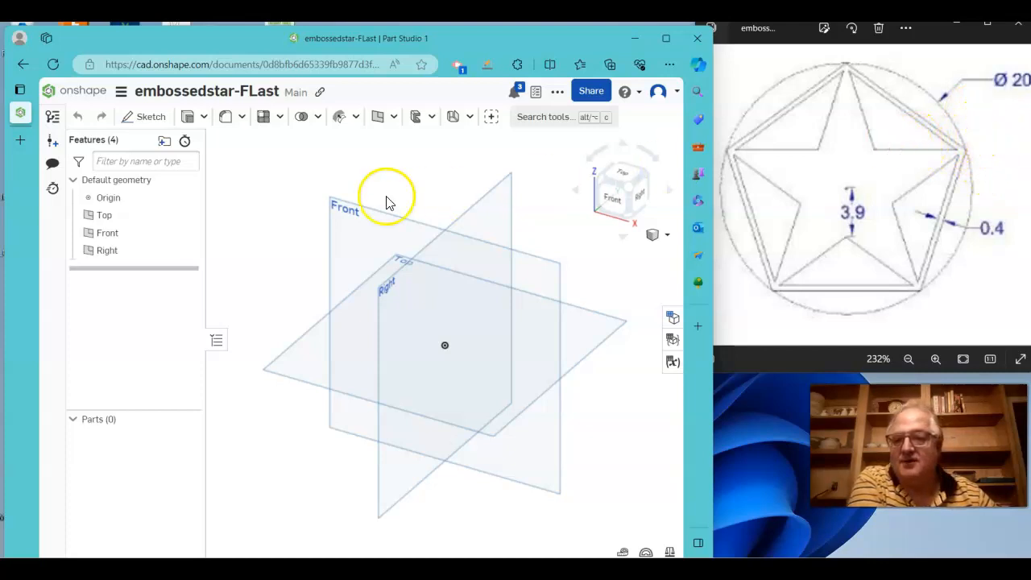
Start a new sketch on the Front plane of the empty part studio.
click(141, 123)
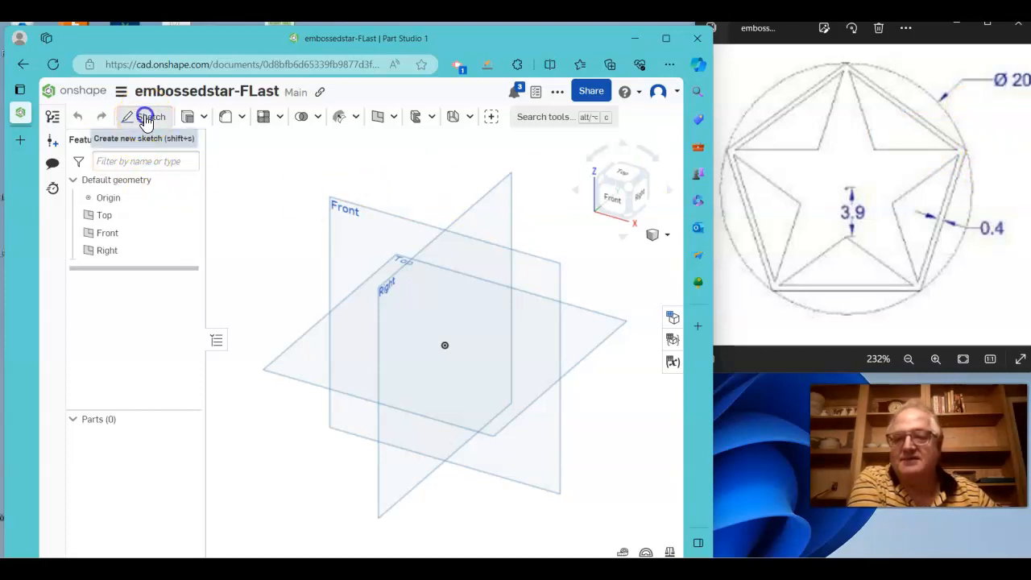
click(372, 219)
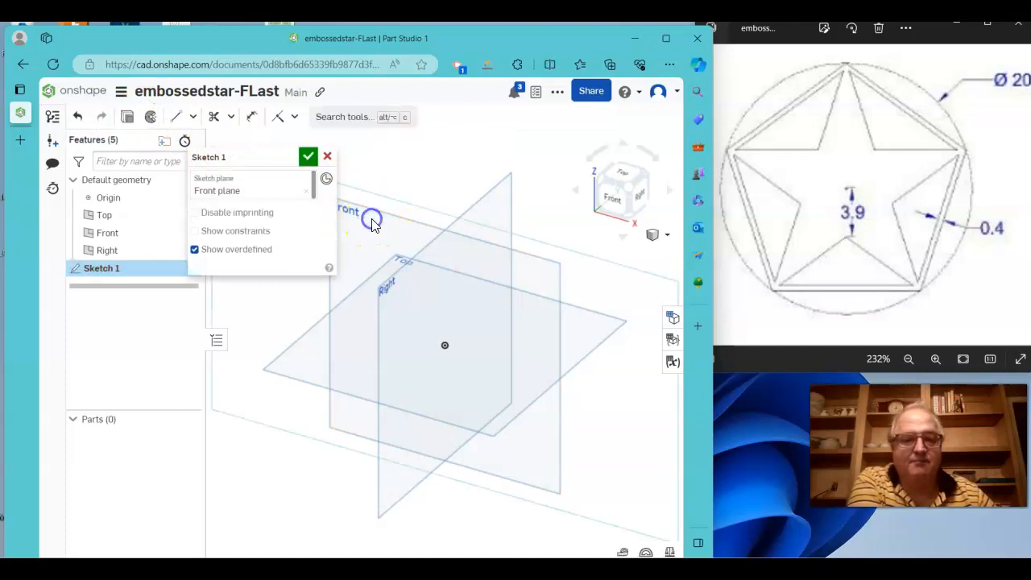
click(614, 203)
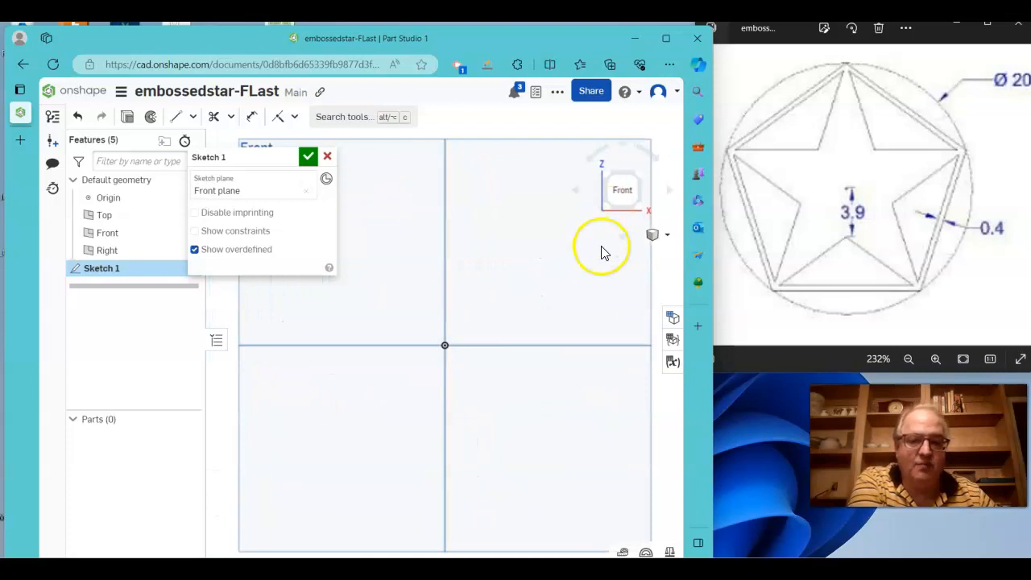
Draw a center point circle at the origin with a diameter of 20 in.
click(195, 118)
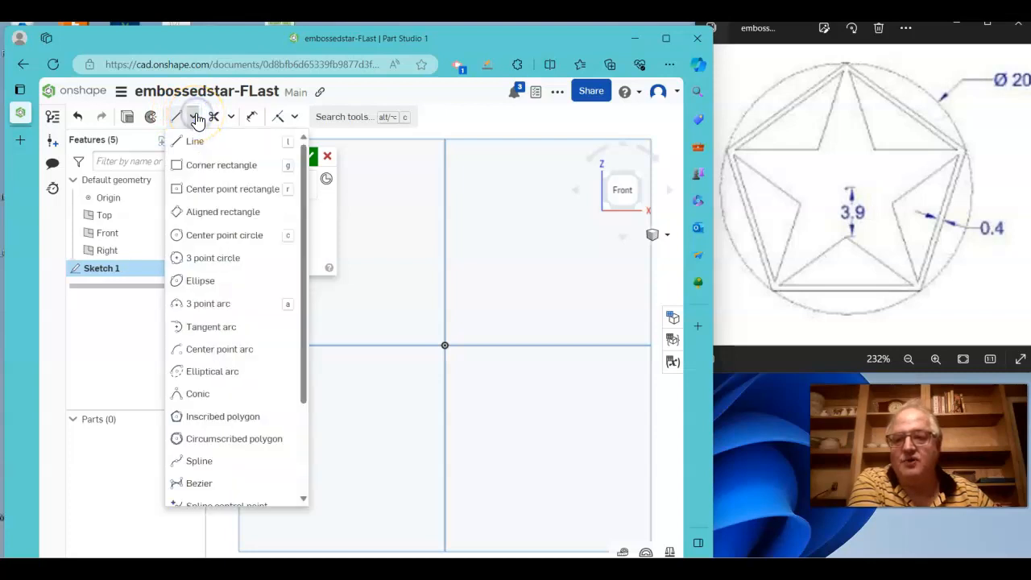
click(205, 235)
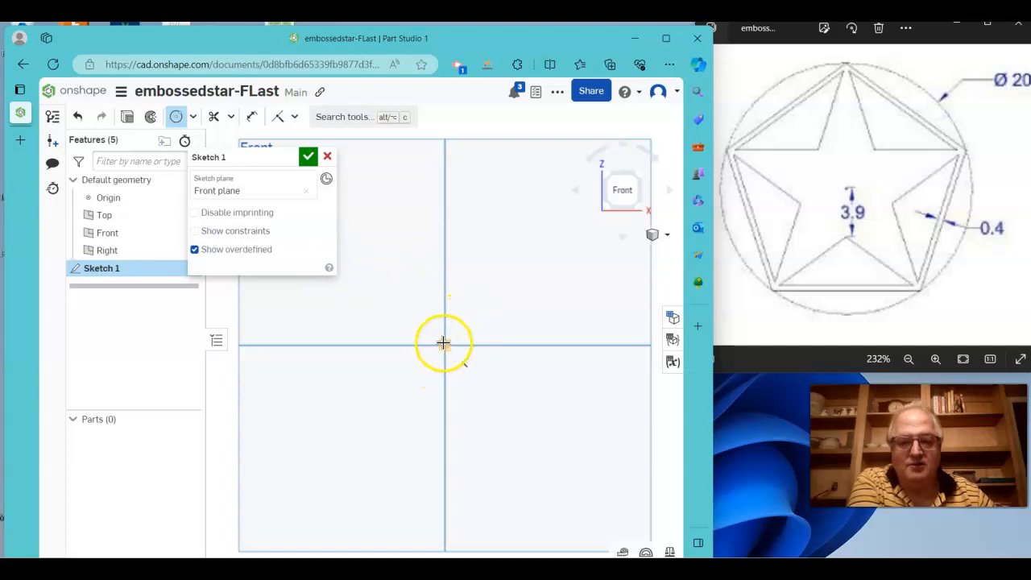
mouse_move(444, 344)
mouse_down()
mouse_move(483, 299)
mouse_move(490, 261)
mouse_move(500, 292)
mouse_move(546, 260)
mouse_move(499, 295)
mouse_move(531, 272)
mouse_move(502, 281)
mouse_up()
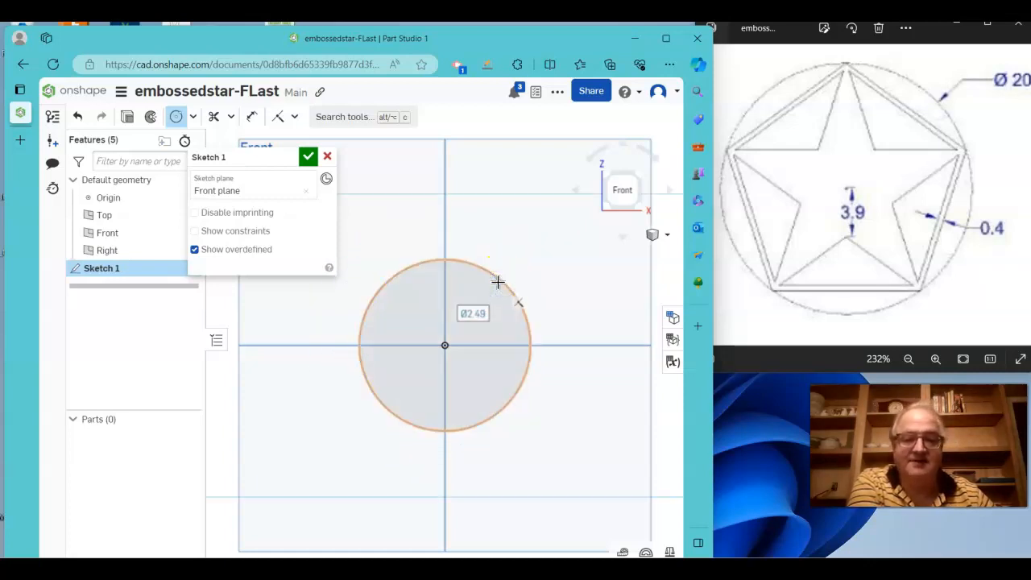
text(20)
key(Return)
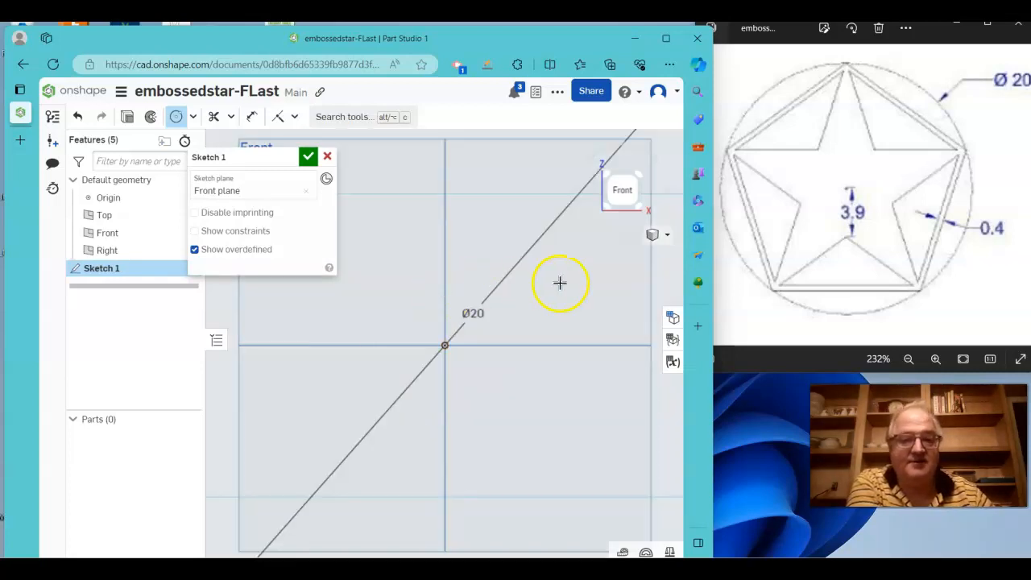
scroll(560, 283, down, 5)
middle_drag(564, 279, 493, 313)
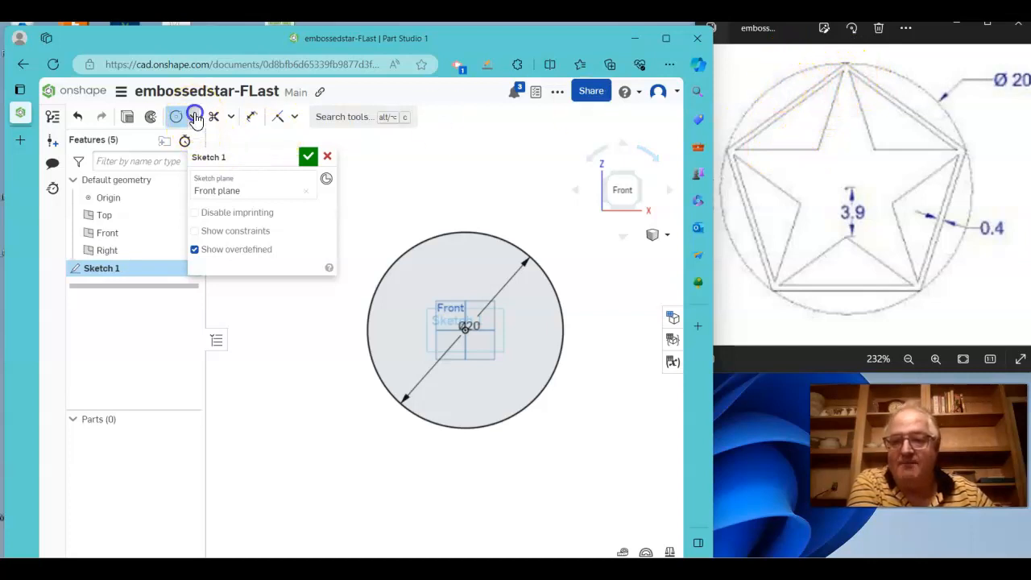
Draw a five-sided inscribed polygon centered on the origin, with its flat upper side touching the top of the circle.
click(193, 118)
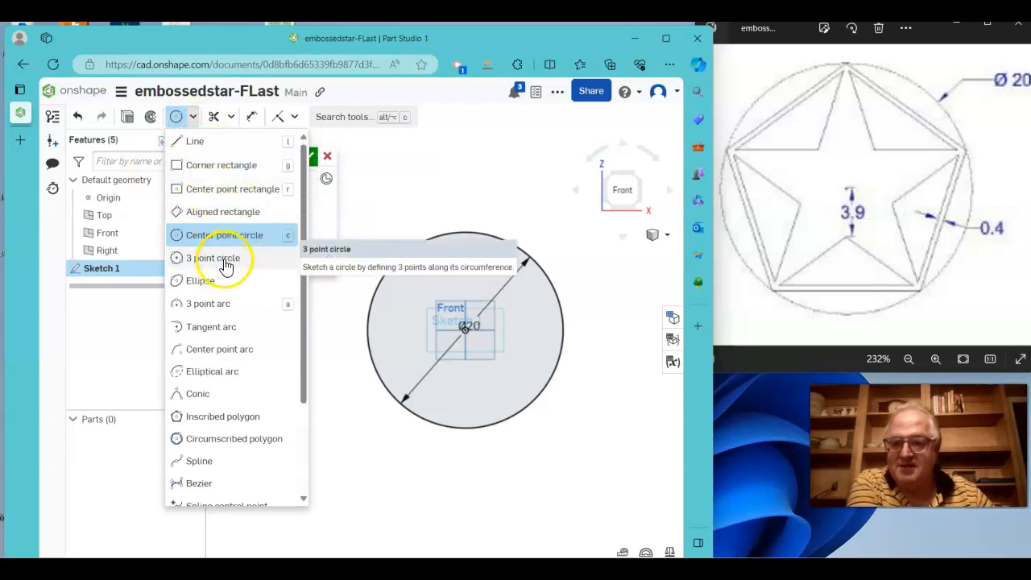
scroll(226, 266, down, 3)
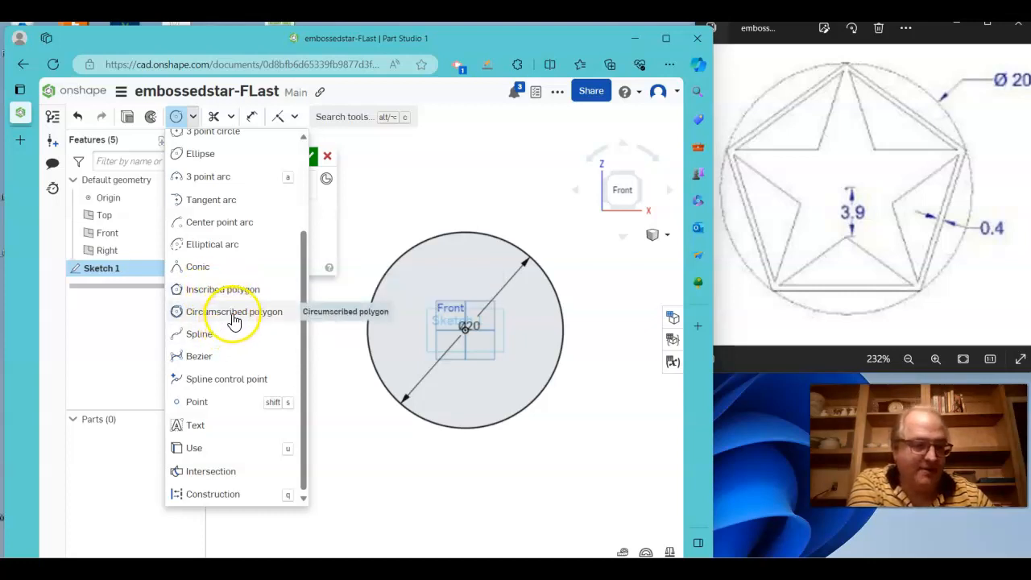
click(244, 290)
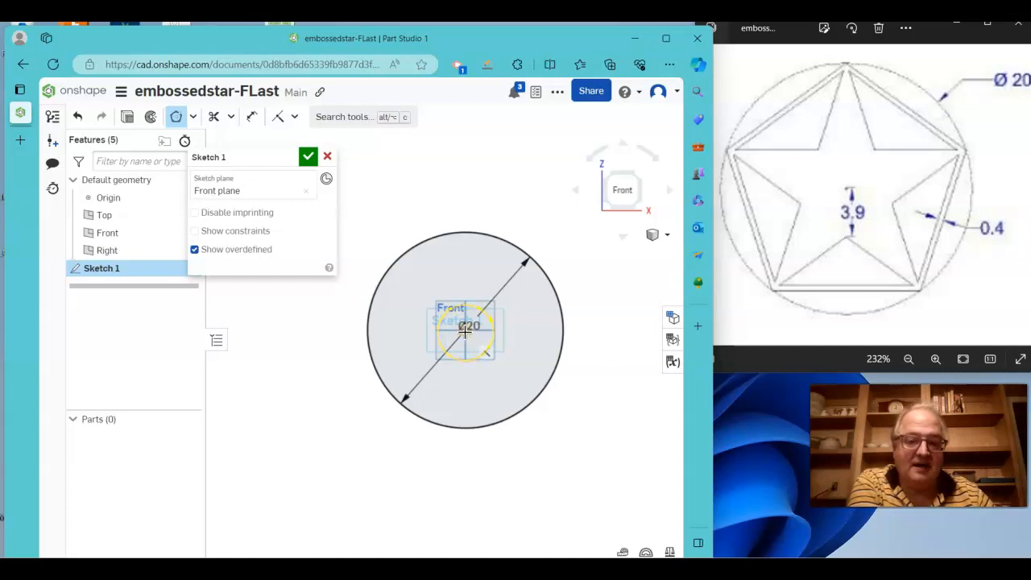
drag(465, 328, 553, 359)
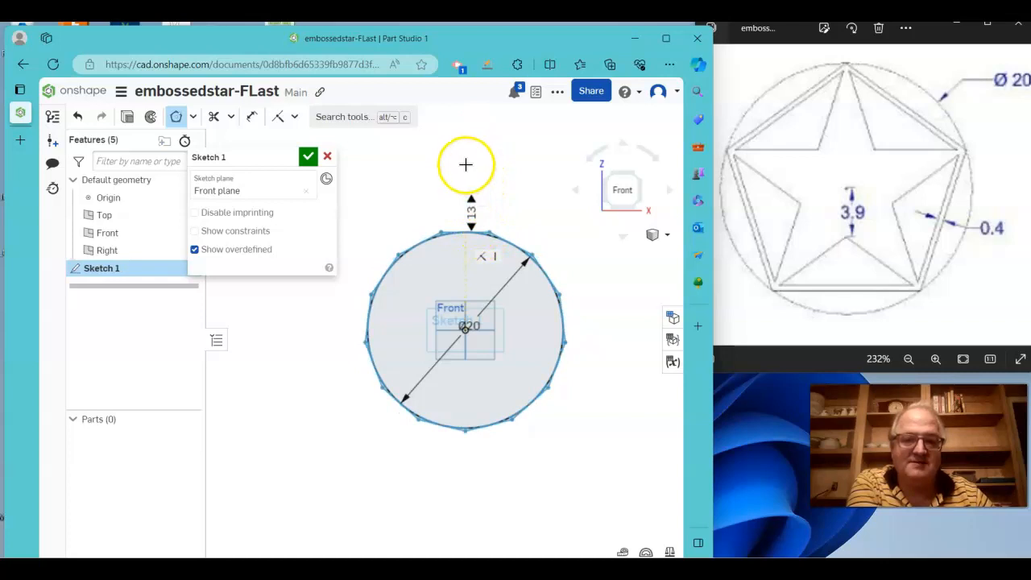
click(472, 236)
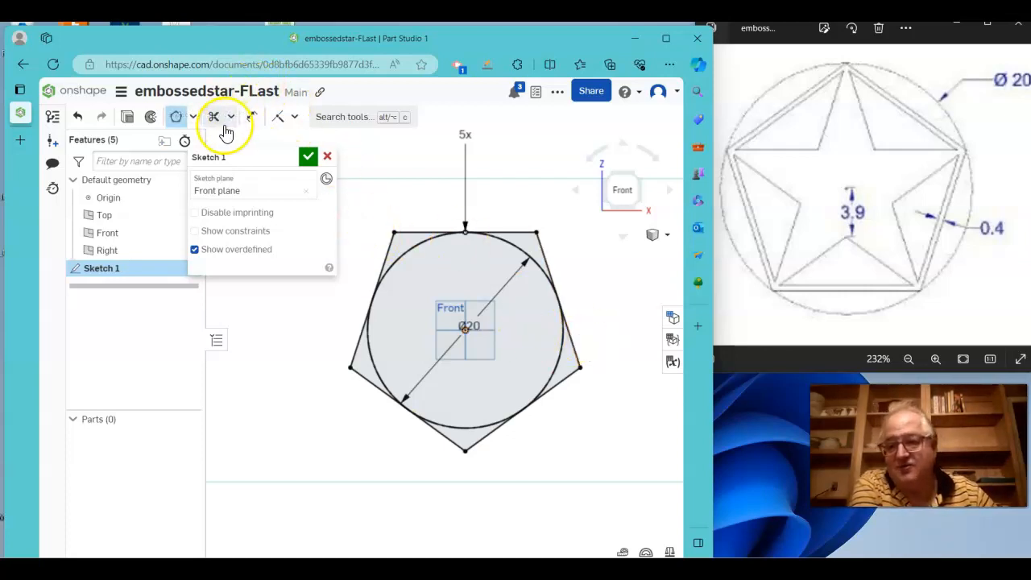
Draw a five-sided circumscribed polygon centered on the origin, with its upper vertex at the top of the 20 in circle.
click(194, 118)
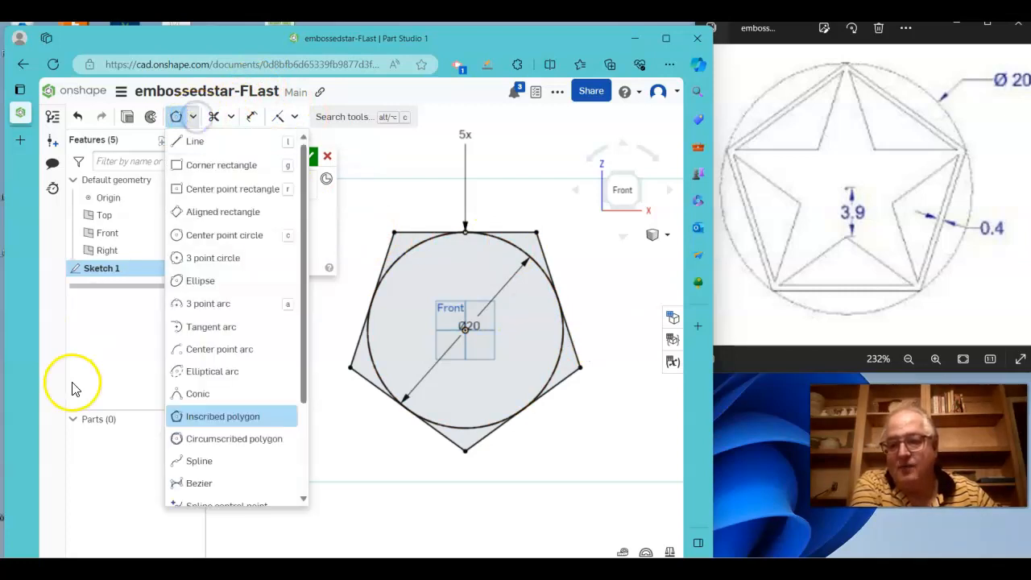
click(226, 442)
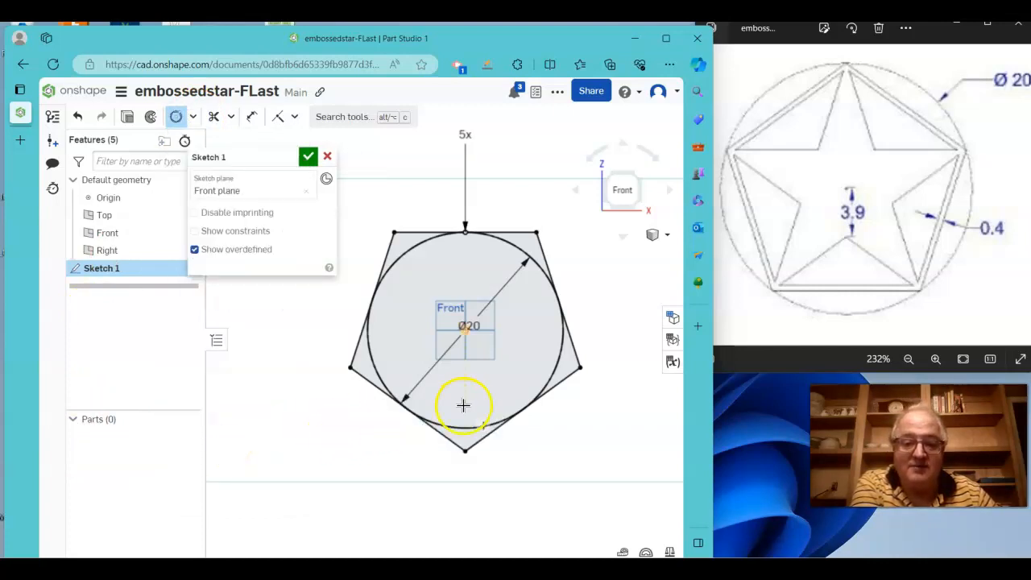
click(465, 330)
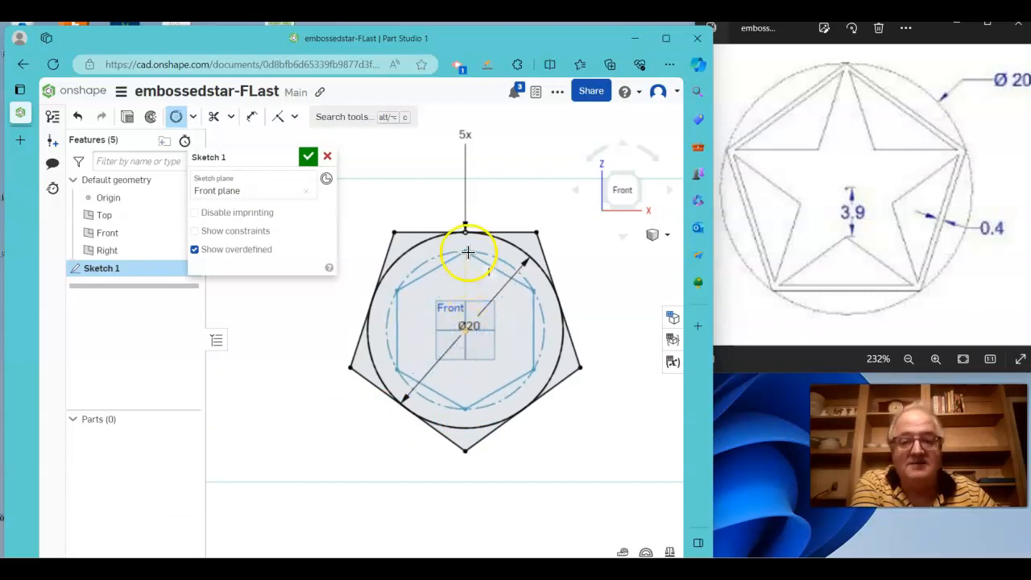
click(464, 233)
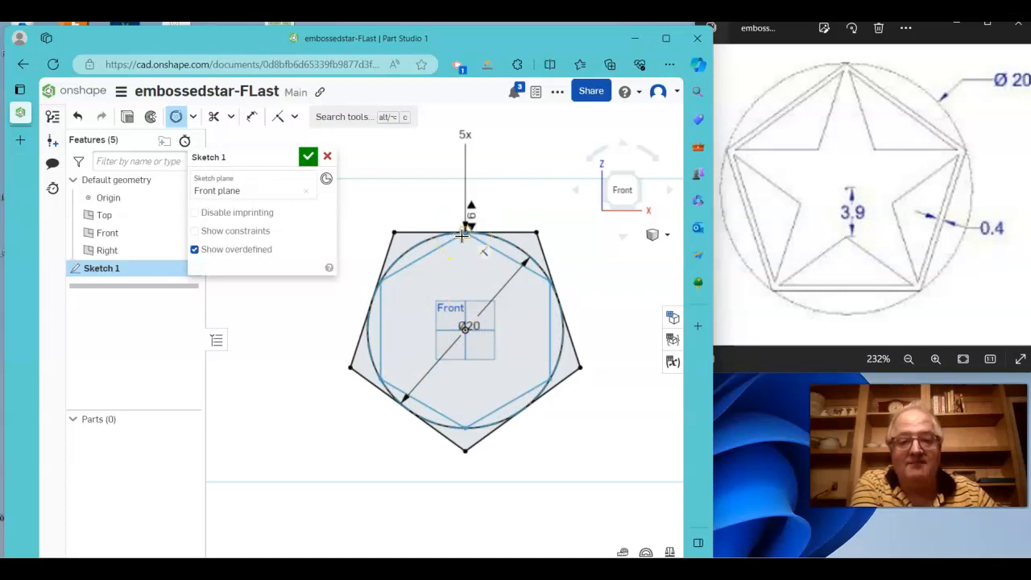
click(463, 235)
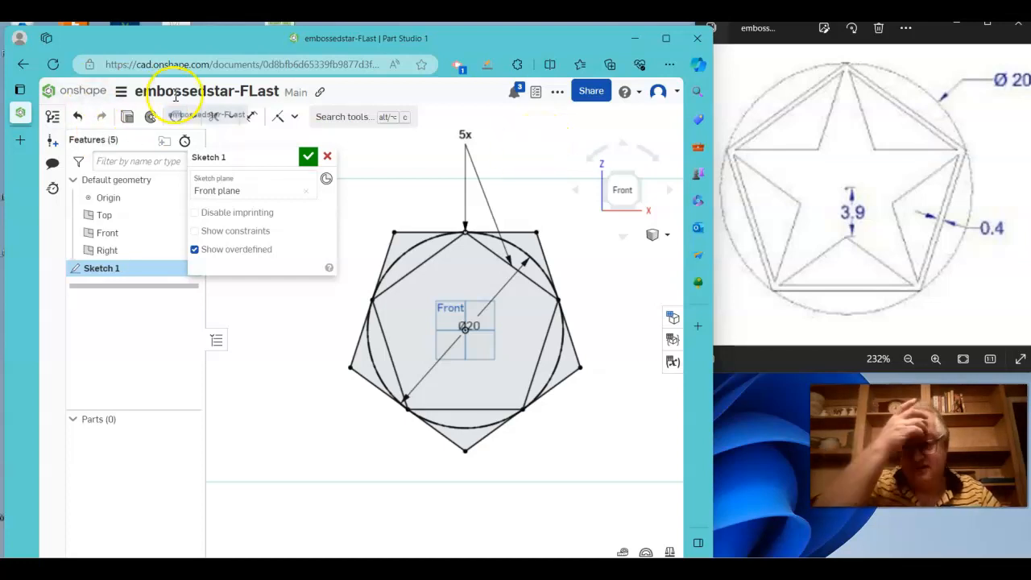
Delete all five sides of the larger pentagon that surrounds the circle.
click(412, 233)
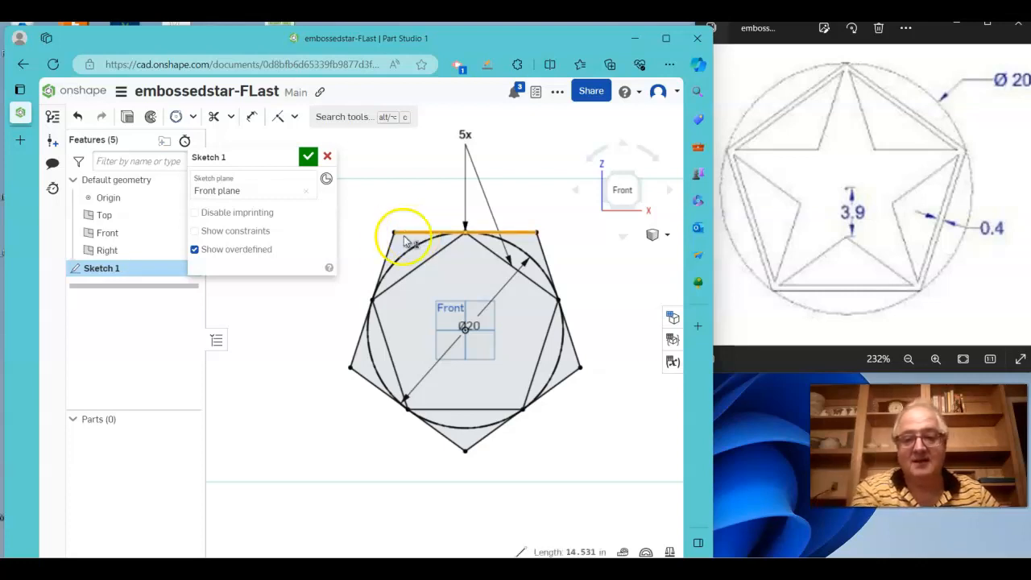
click(388, 244)
click(371, 383)
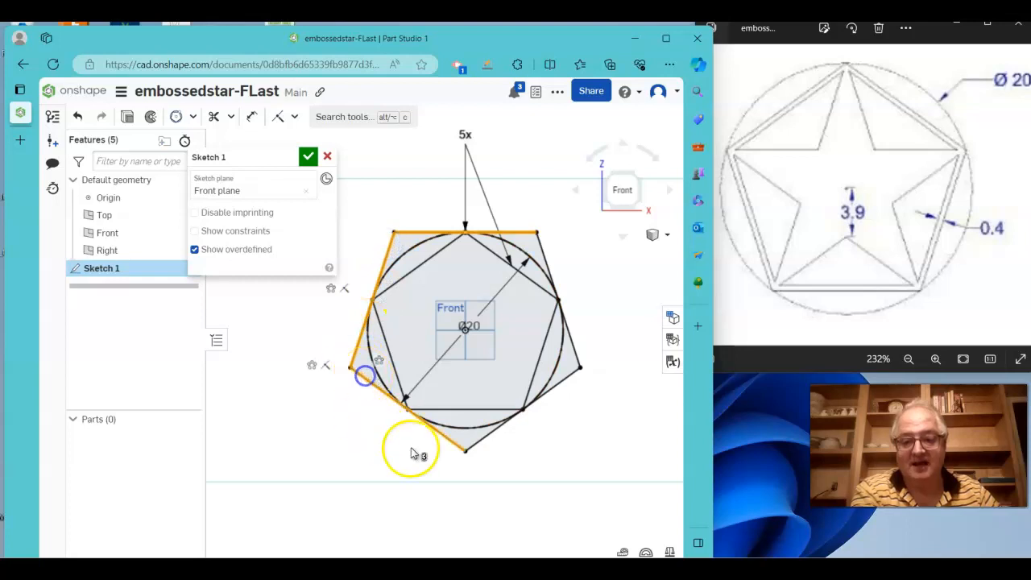
click(578, 359)
click(569, 377)
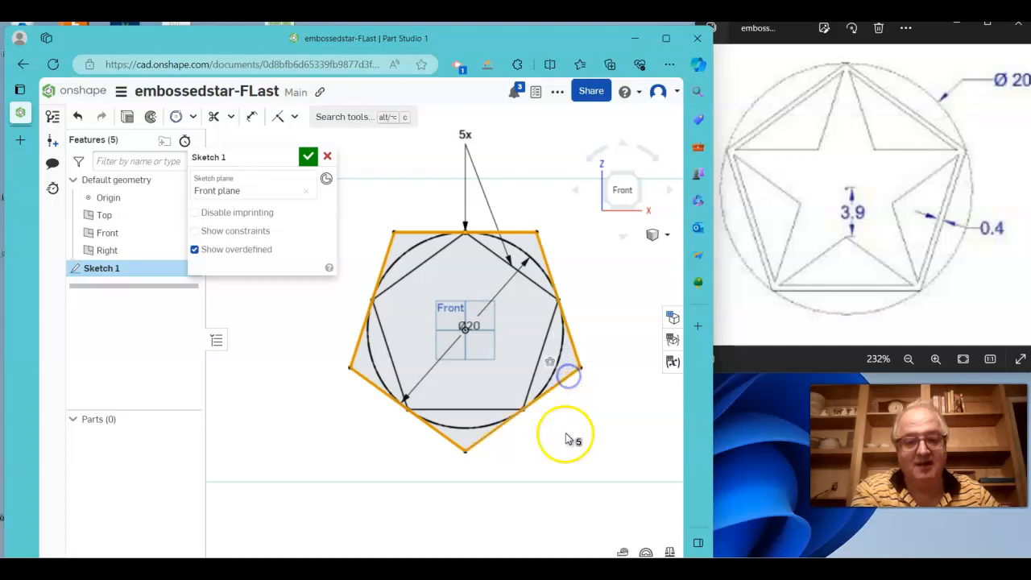
key(Delete)
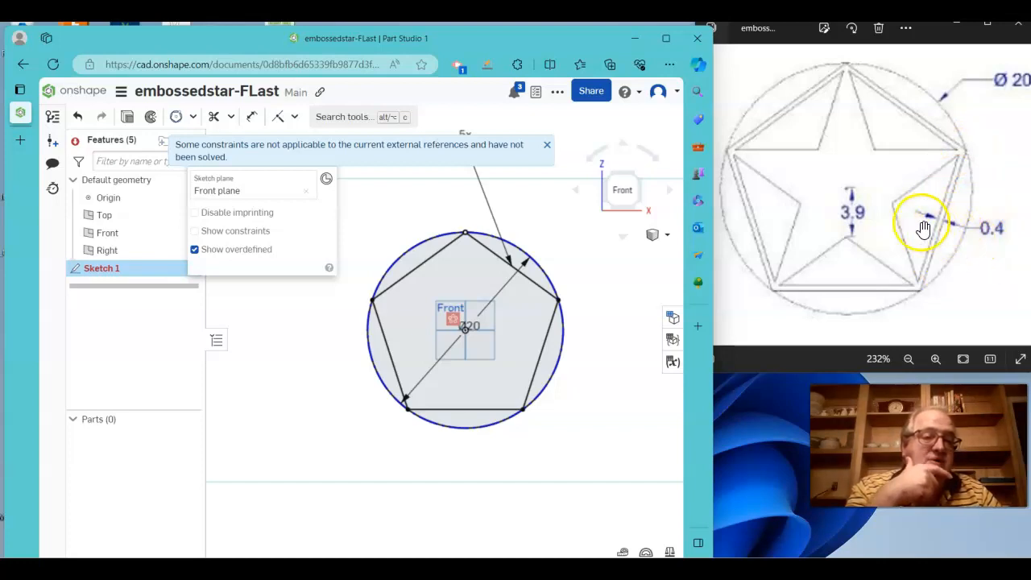
Offset the upper-left side of the remaining pentagon inward by 0.4 in.
click(230, 119)
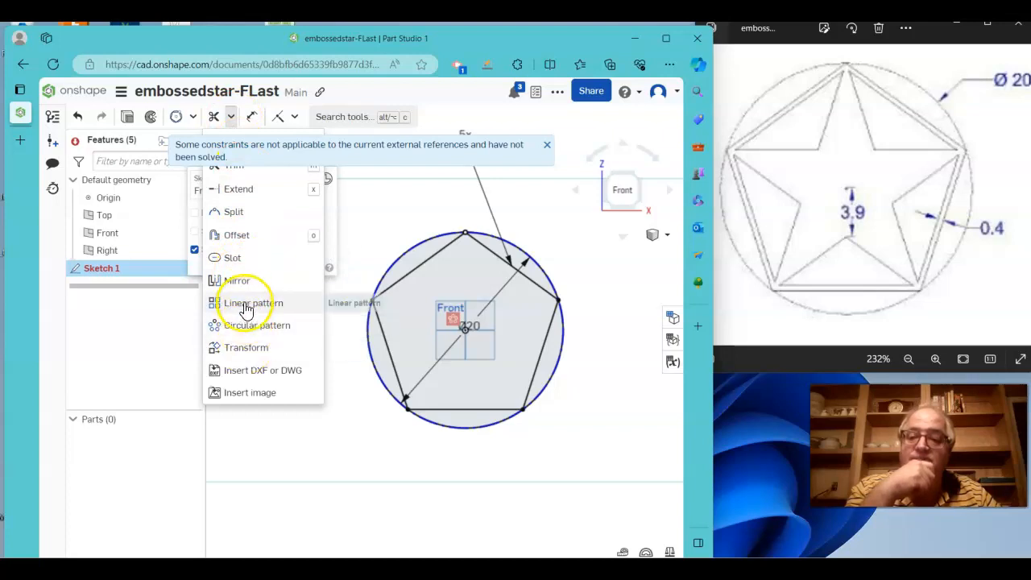
click(242, 236)
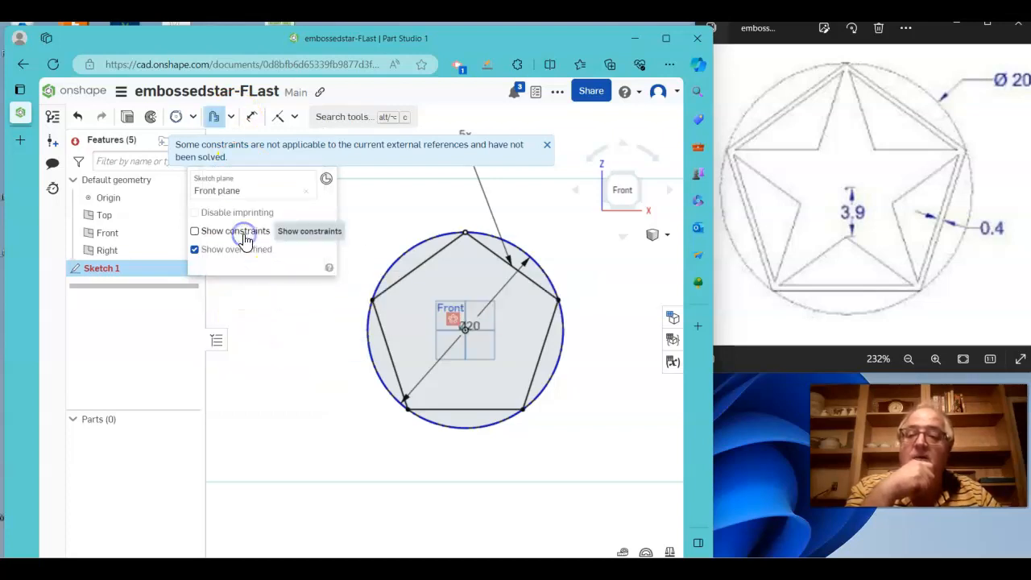
click(416, 247)
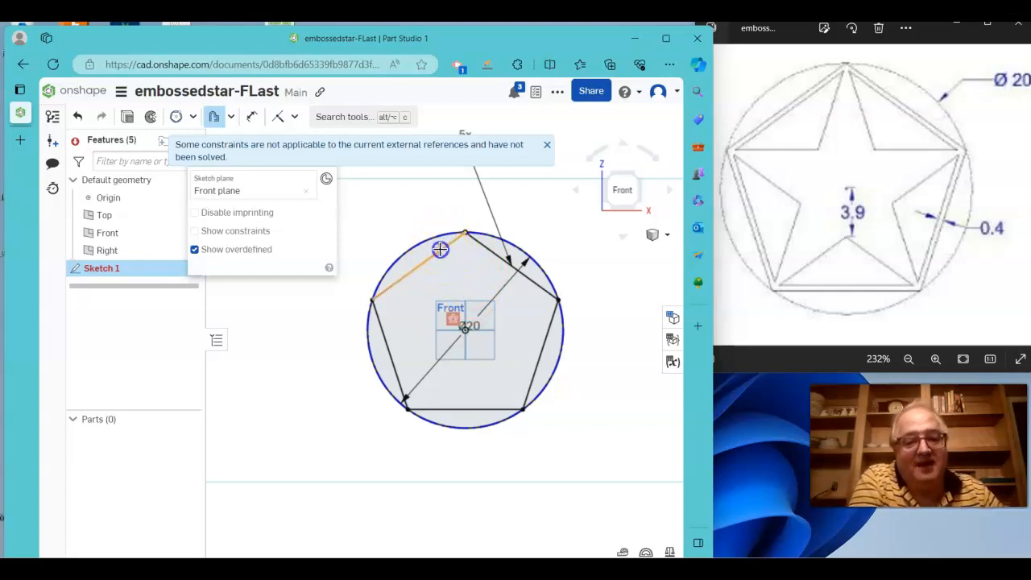
click(437, 247)
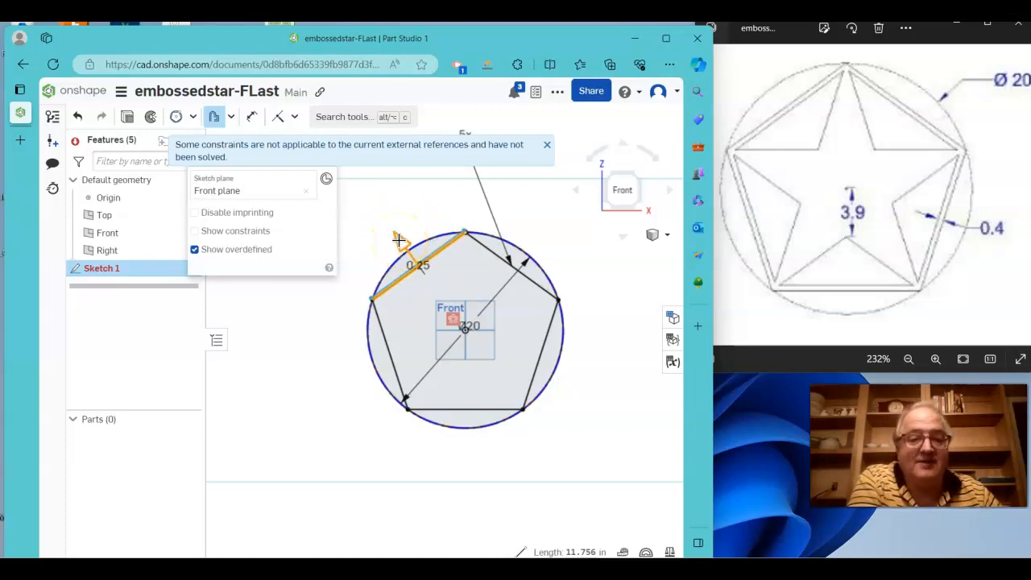
click(399, 240)
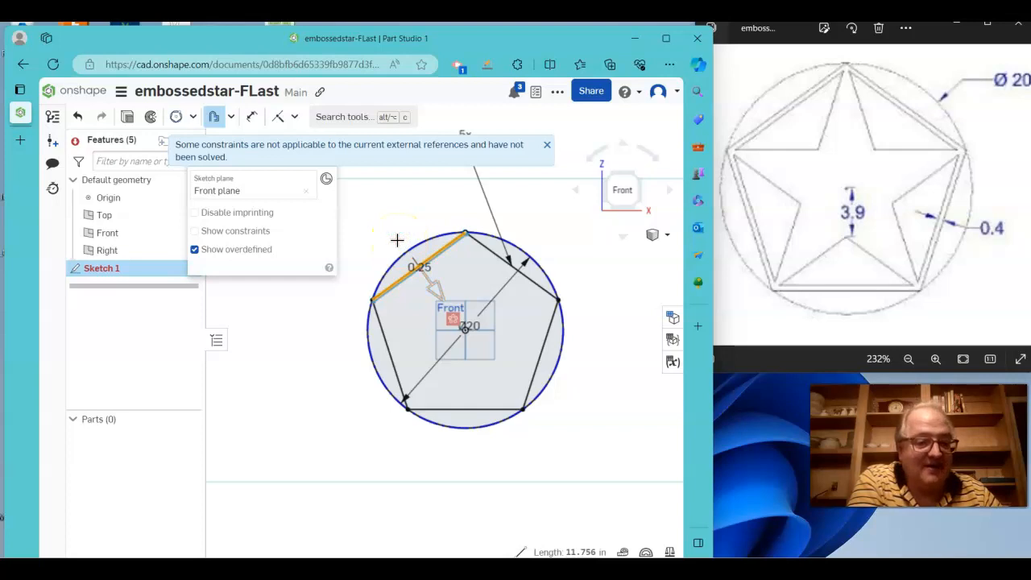
click(411, 300)
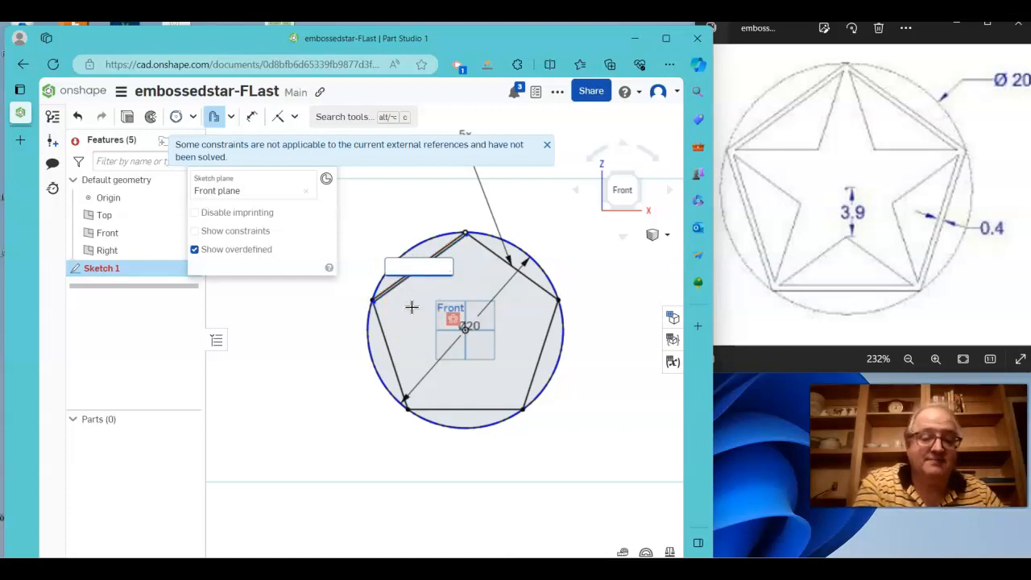
text(4)
key(Return)
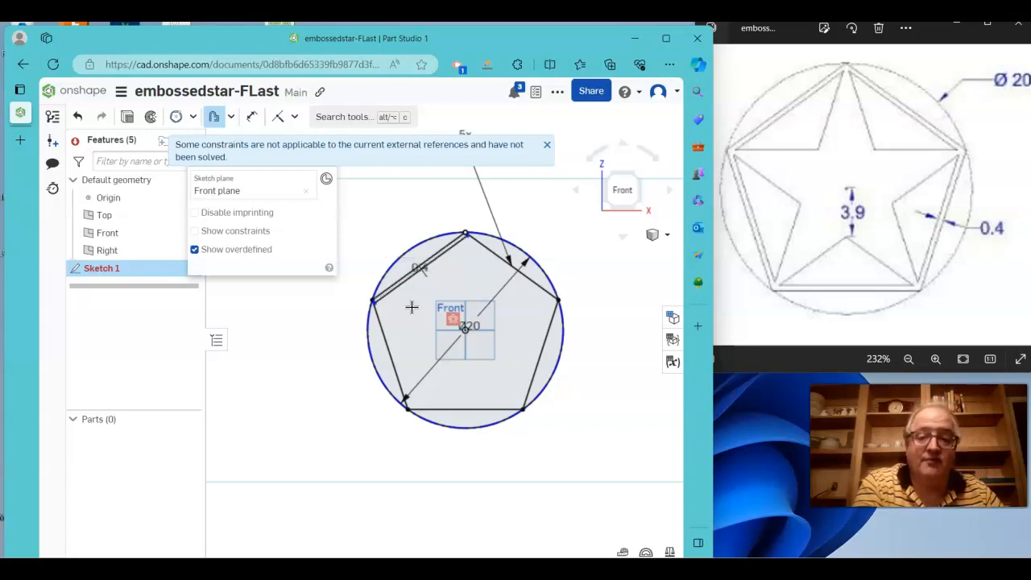
Offset the upper-right side of the pentagon inward by 0.4 in.
click(490, 251)
click(473, 282)
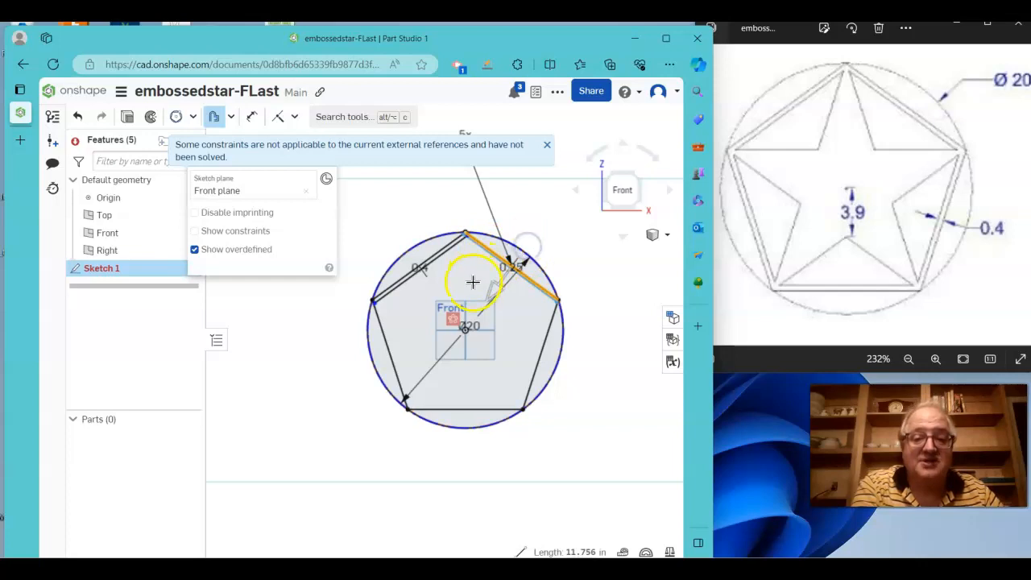
click(471, 273)
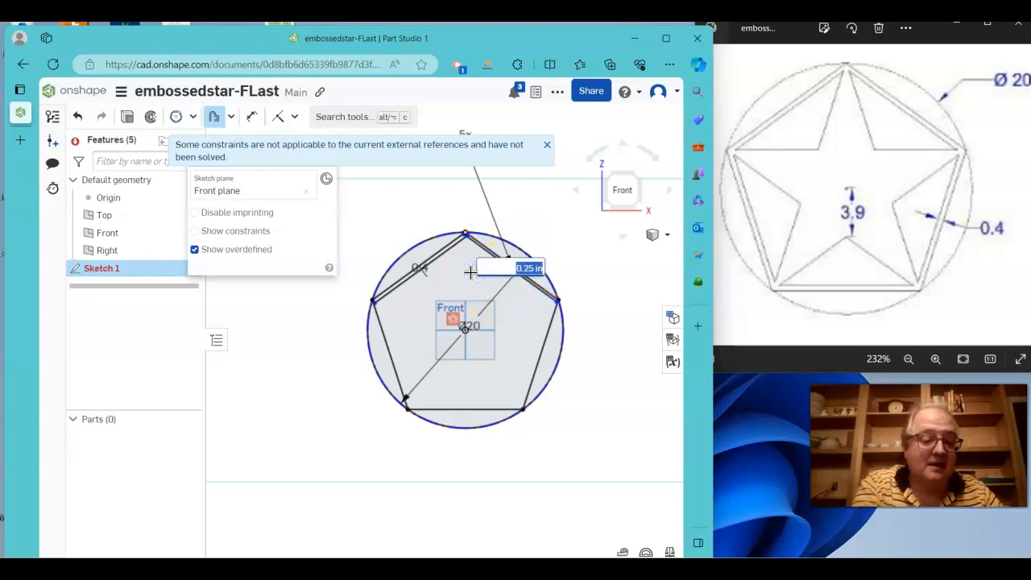
key(Return)
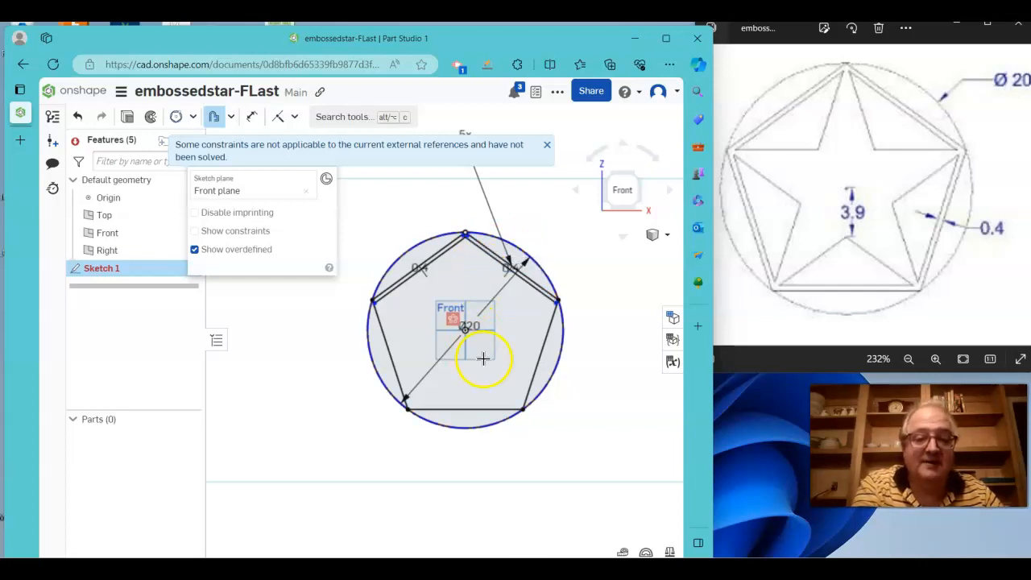
Offset the lower-right side of the pentagon inward by 0.4 in.
click(543, 347)
click(566, 365)
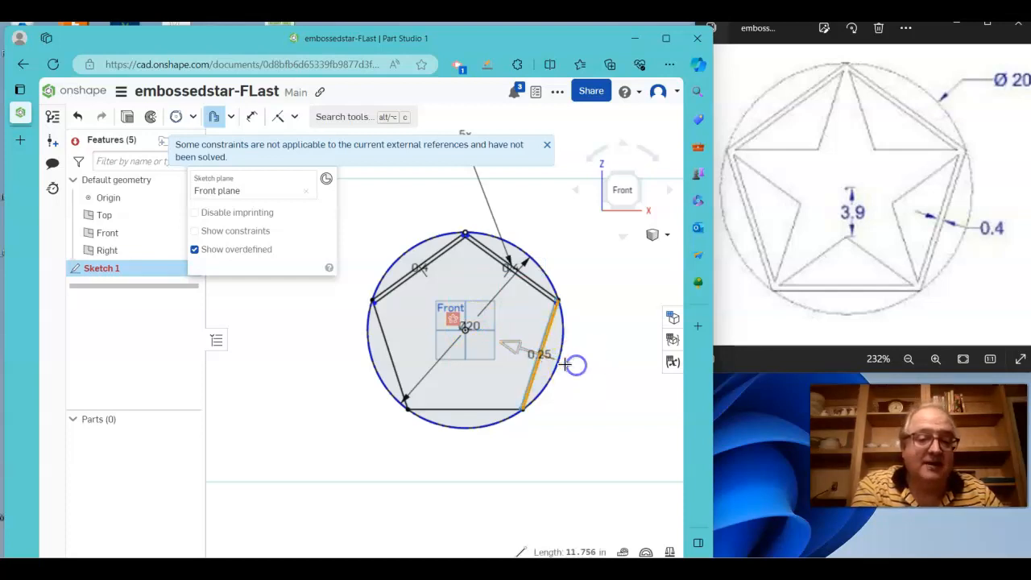
click(496, 385)
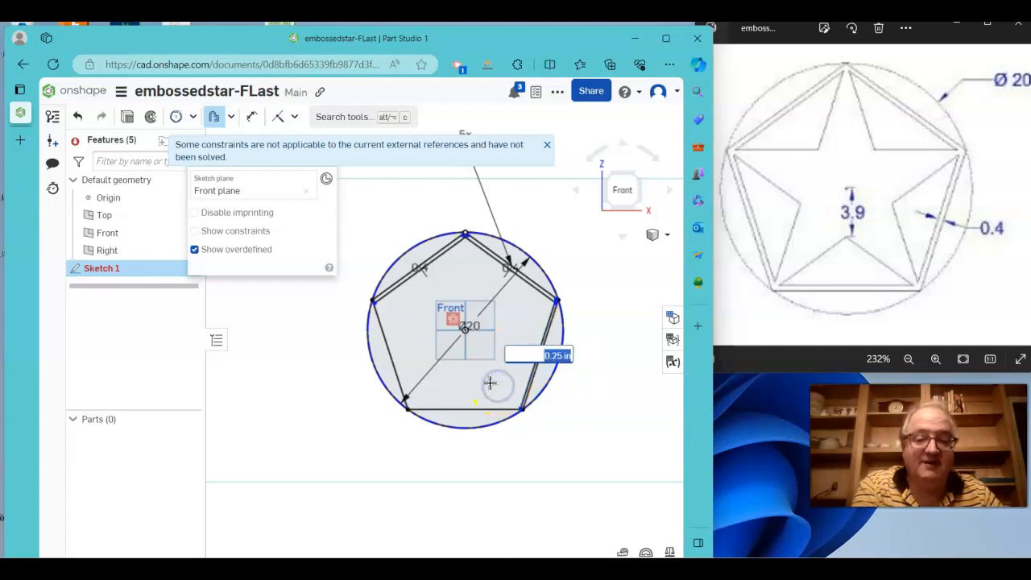
text(0.4)
key(Return)
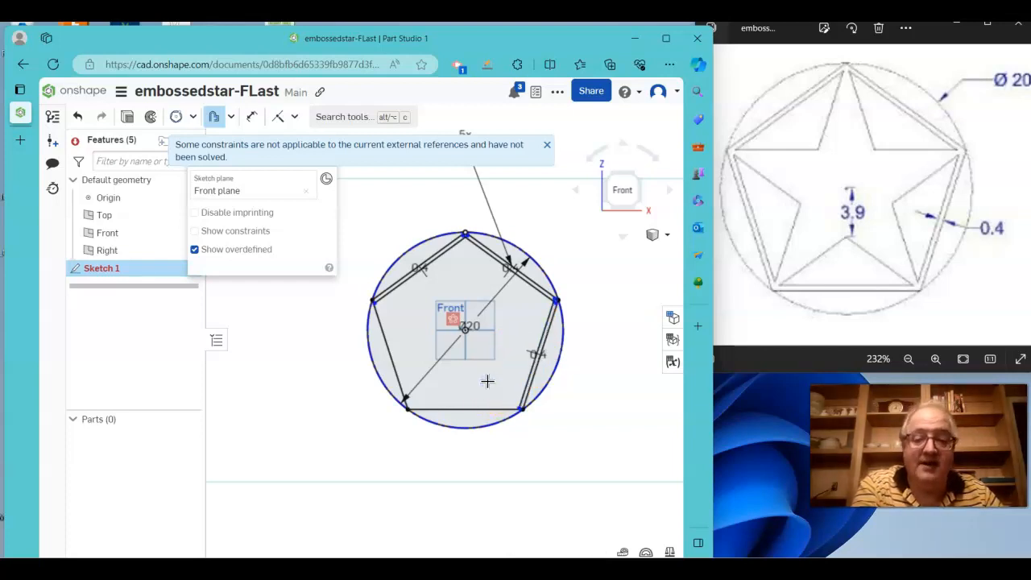
Offset the lower-left side of the pentagon inward by 0.4 in.
click(388, 342)
click(367, 367)
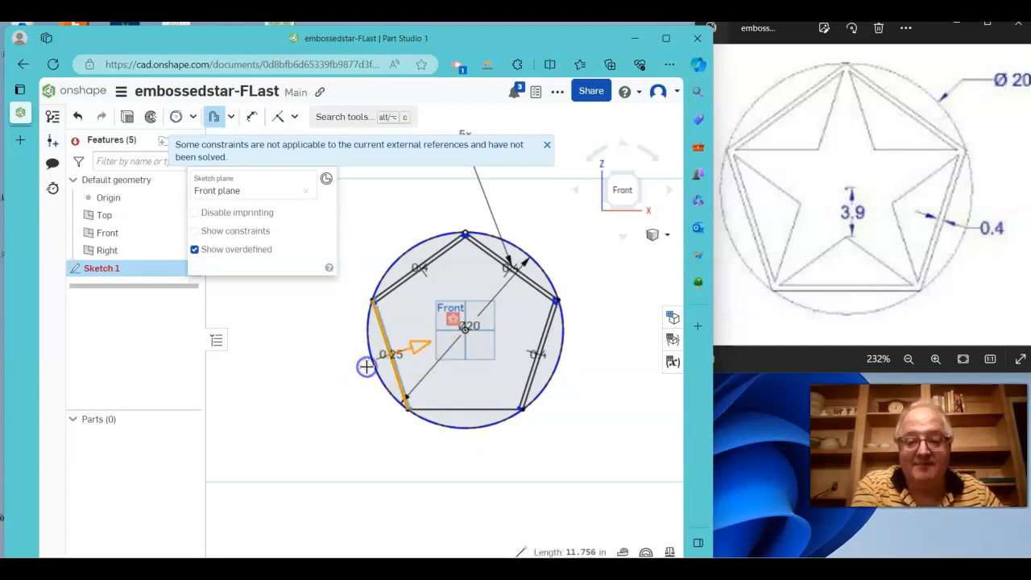
click(414, 317)
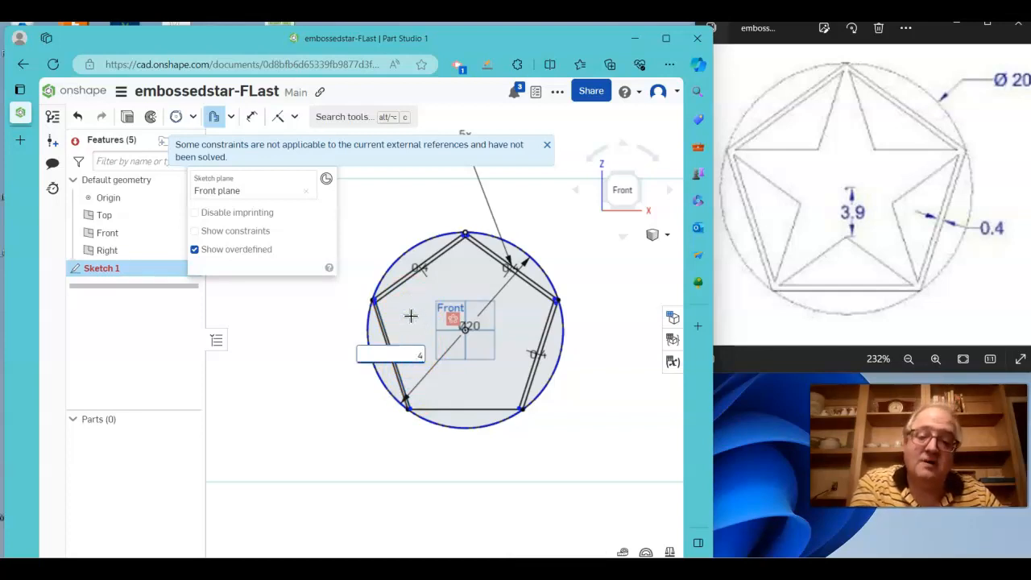
text(.4)
key(Return)
Offset the horizontal bottom side of the pentagon upward, toward the circle's center, by 0.4 in.
click(451, 404)
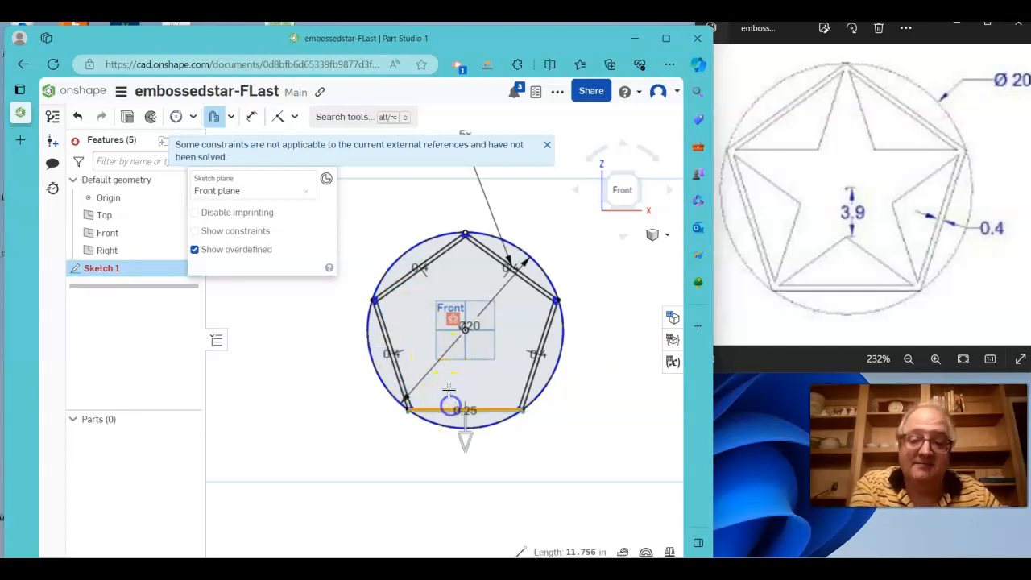
click(462, 445)
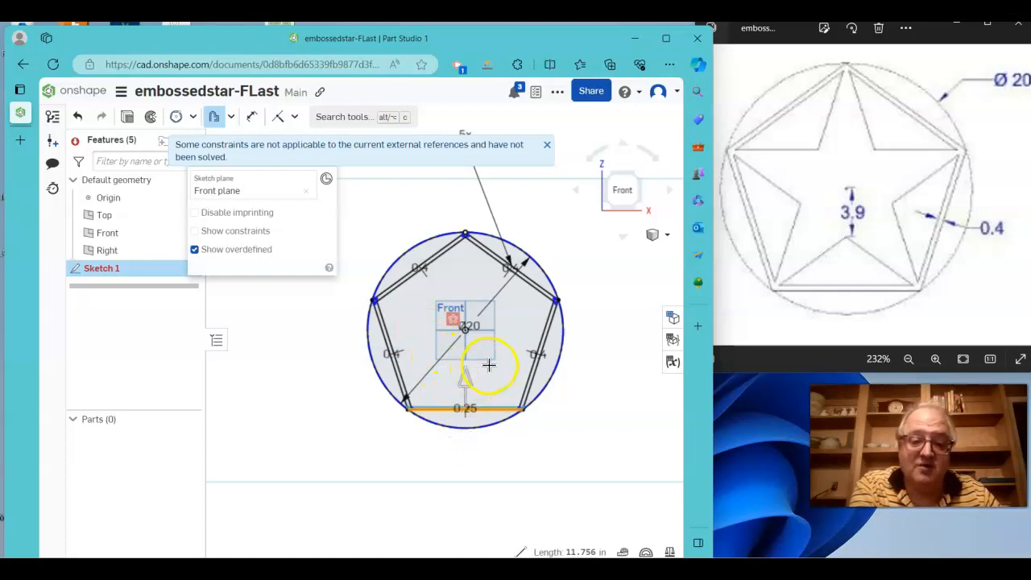
click(496, 381)
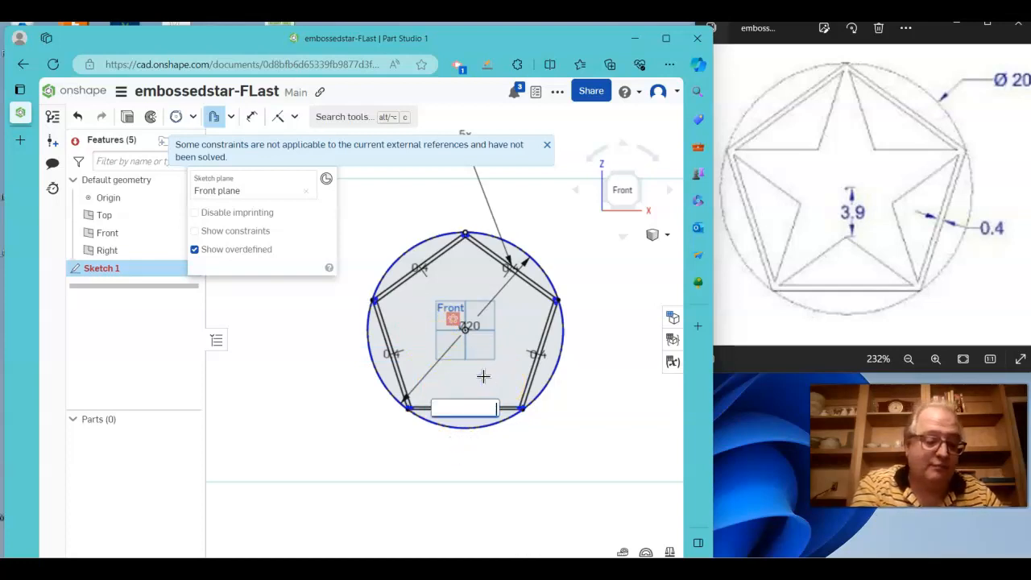
text(.4)
key(Return)
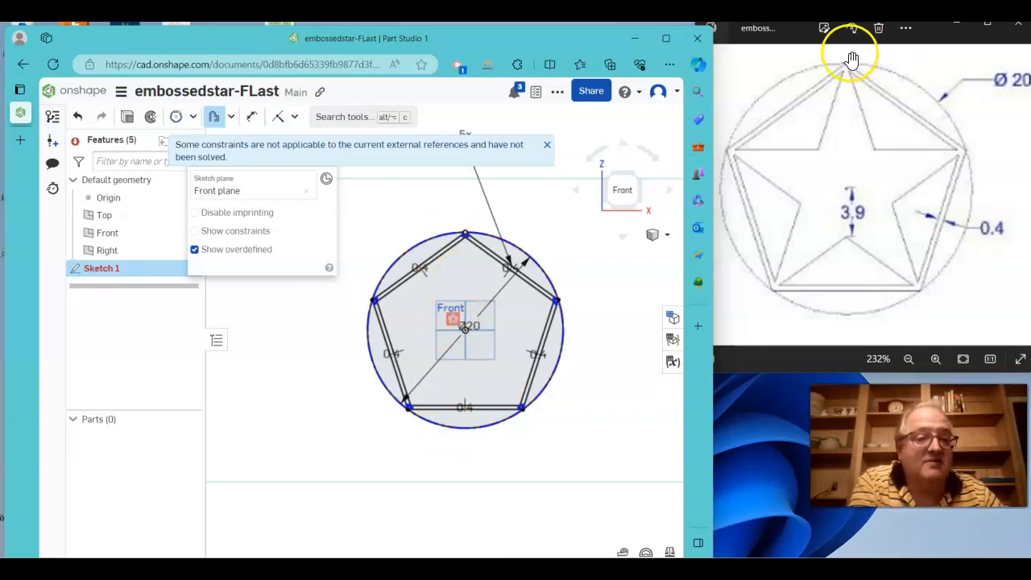
Examine how the offset lines meet at the pentagon's lower-left corner and compare it with the same corner in the reference drawing.
scroll(407, 412, down, 2)
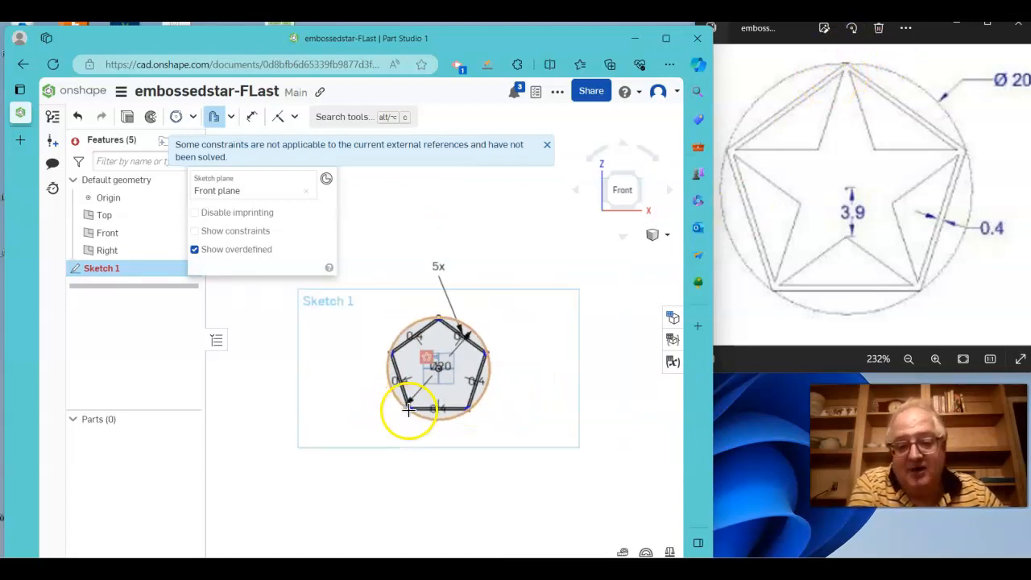
scroll(407, 412, up, 10)
scroll(400, 389, up, 3)
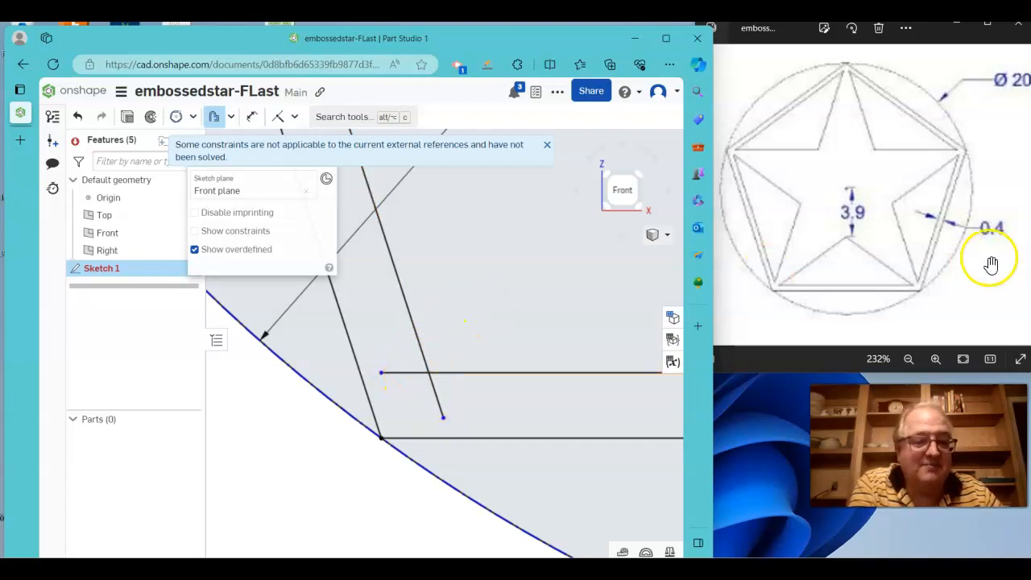
scroll(769, 276, up, 5)
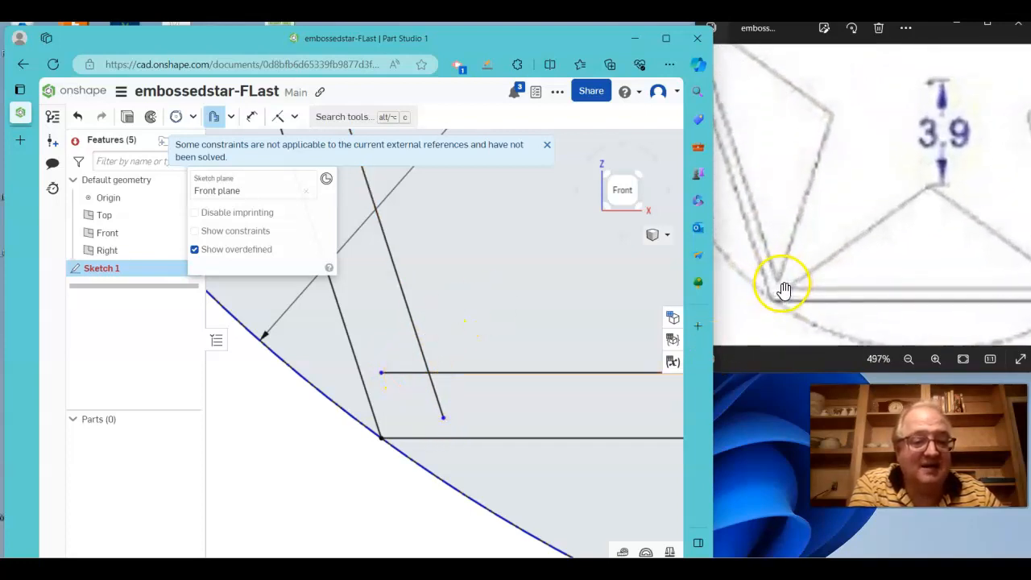
scroll(784, 290, up, 3)
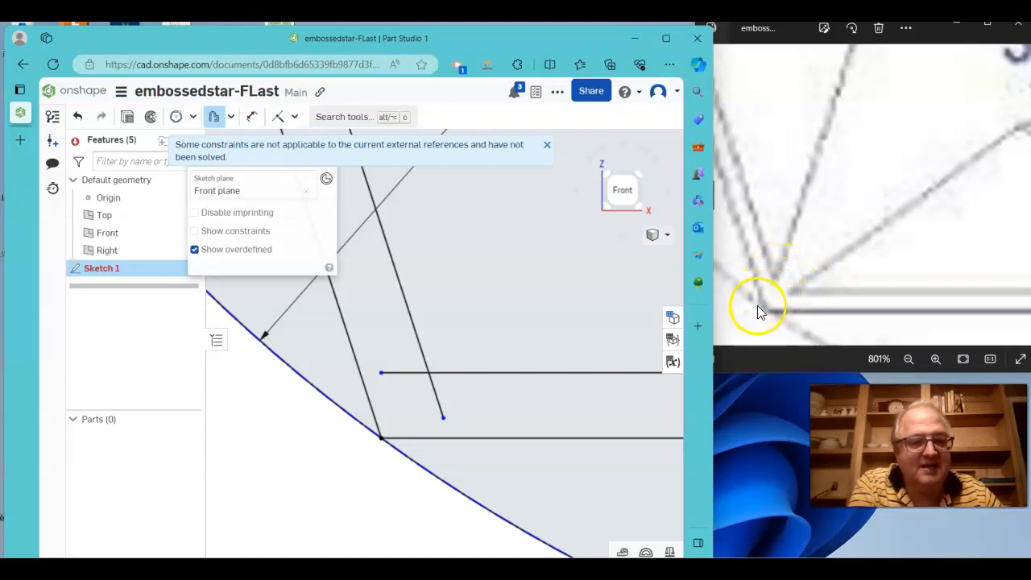
scroll(793, 258, down, 3)
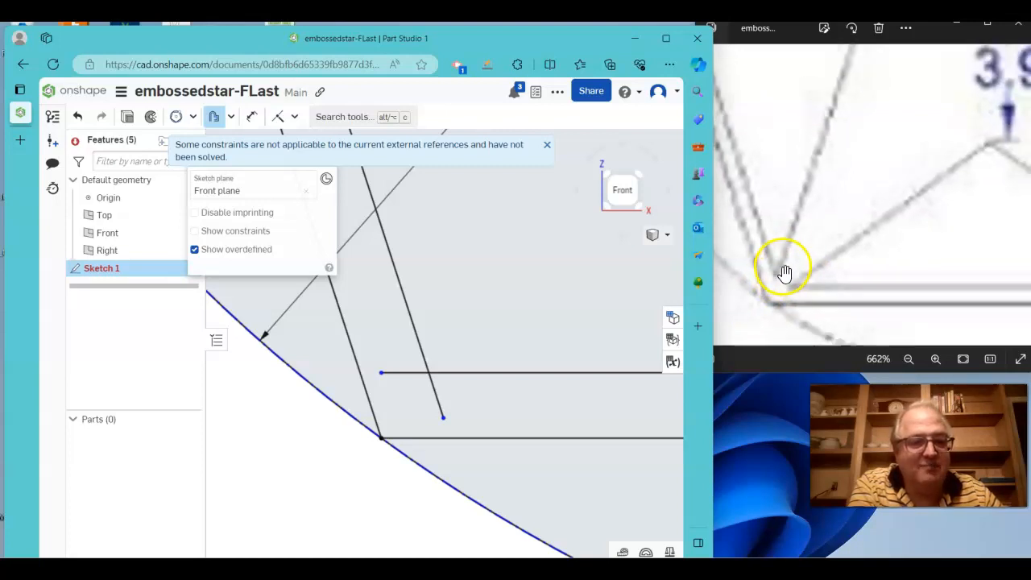
scroll(772, 295, down, 2)
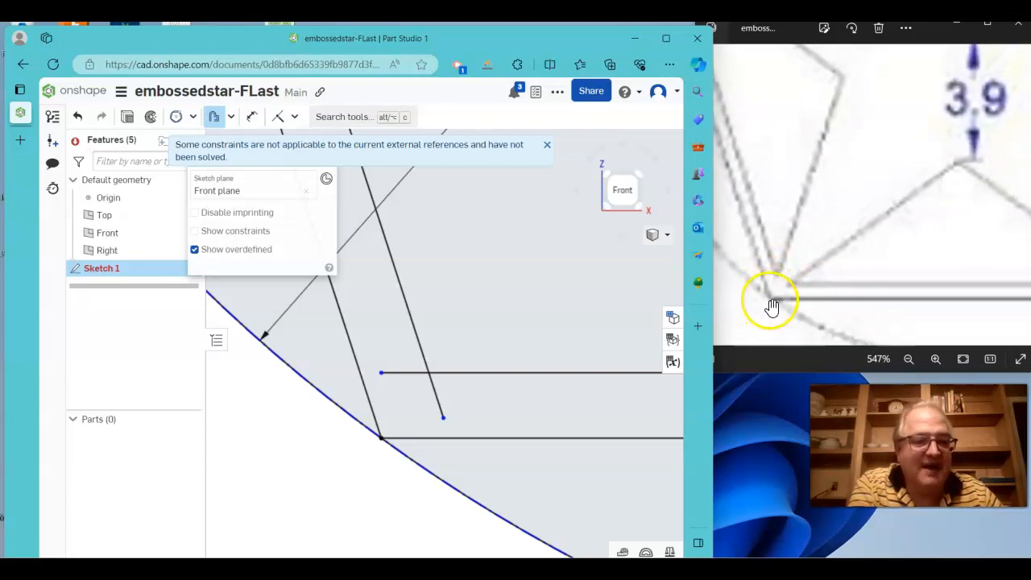
scroll(775, 298, down, 4)
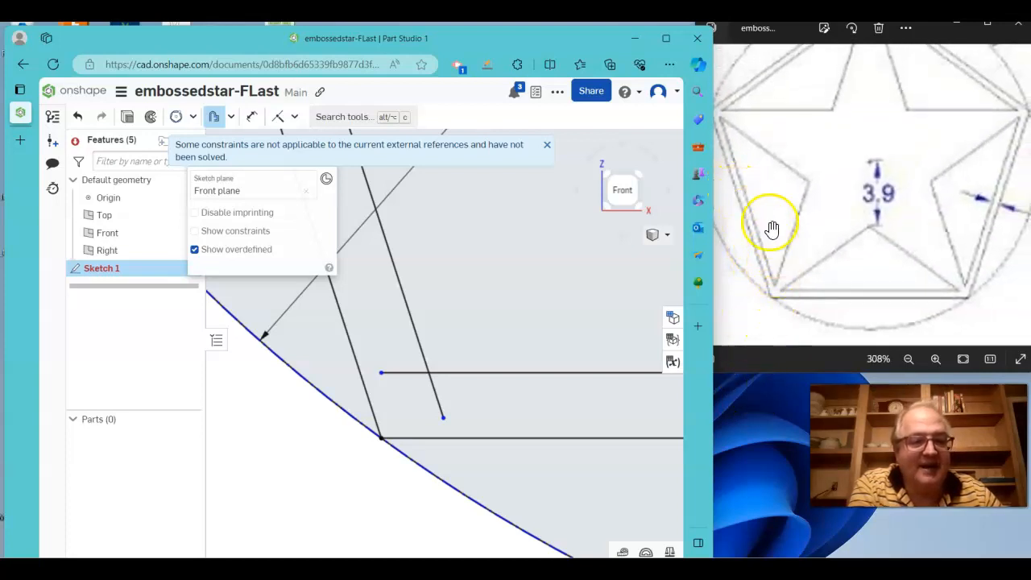
scroll(766, 232, down, 2)
scroll(471, 289, down, 6)
middle_drag(534, 241, 500, 306)
scroll(512, 292, down, 6)
mouse_move(524, 269)
middle_down()
mouse_move(444, 320)
mouse_move(446, 333)
middle_up()
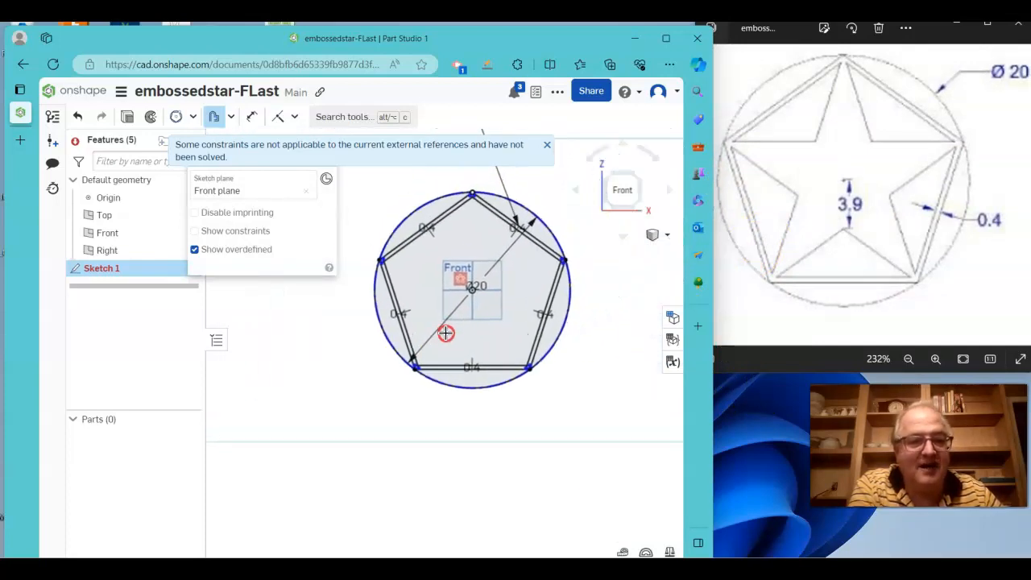
Dismiss the notification about constraints that have not been solved.
click(193, 117)
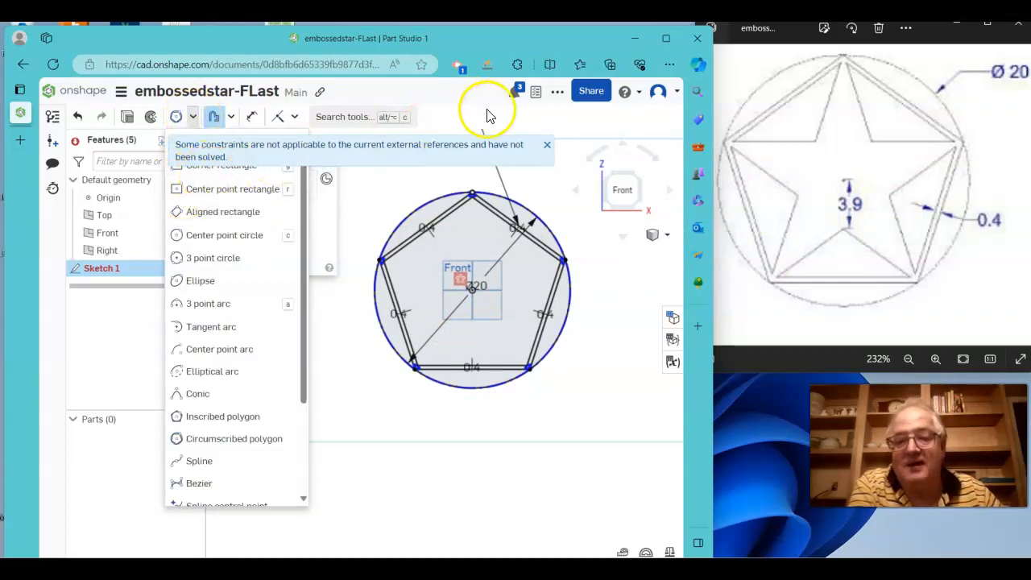
click(550, 146)
click(550, 146)
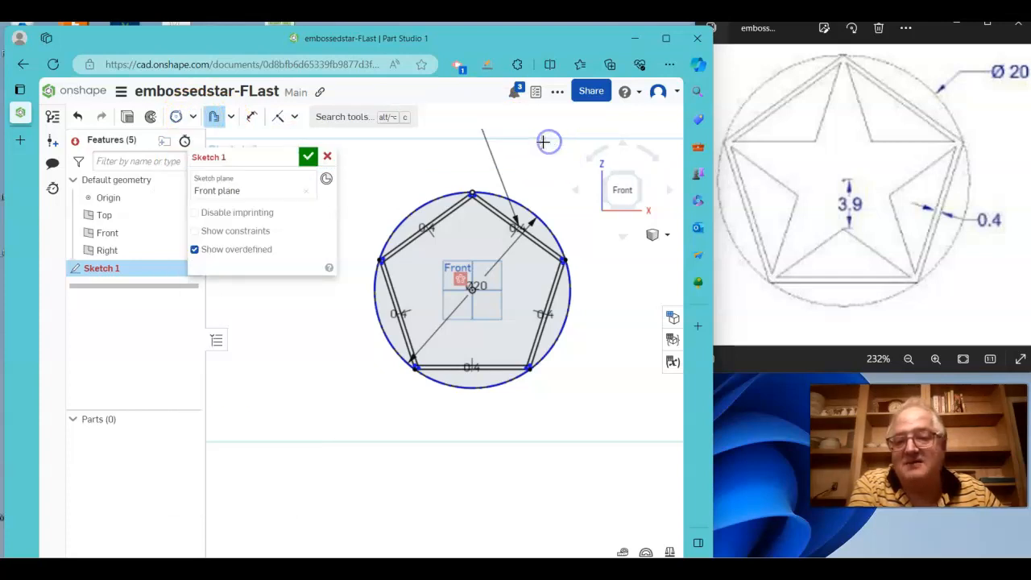
Draw a diagonal line from the outer pentagon's lower-left vertex to its upper-right vertex on the circle.
click(231, 117)
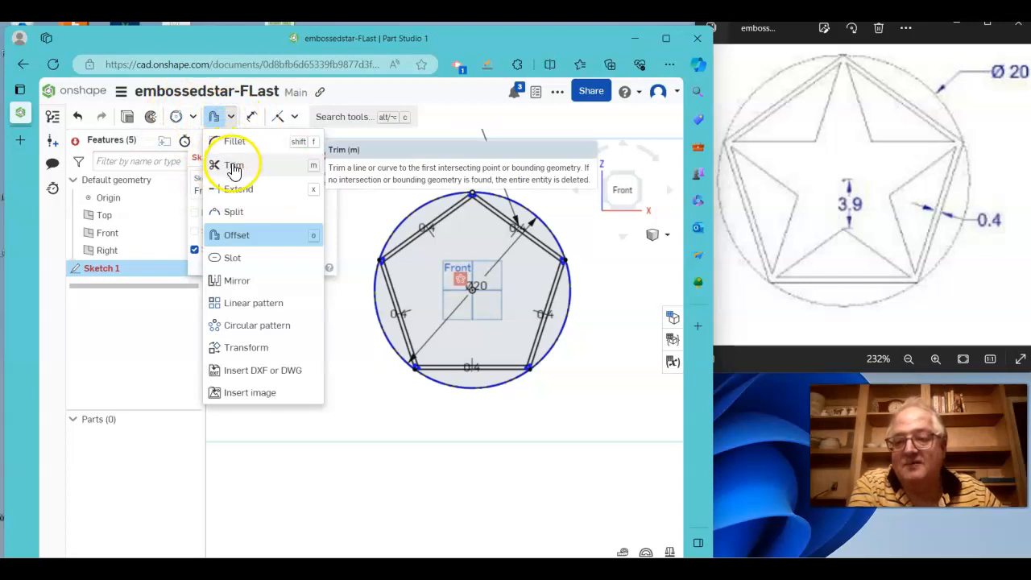
click(192, 119)
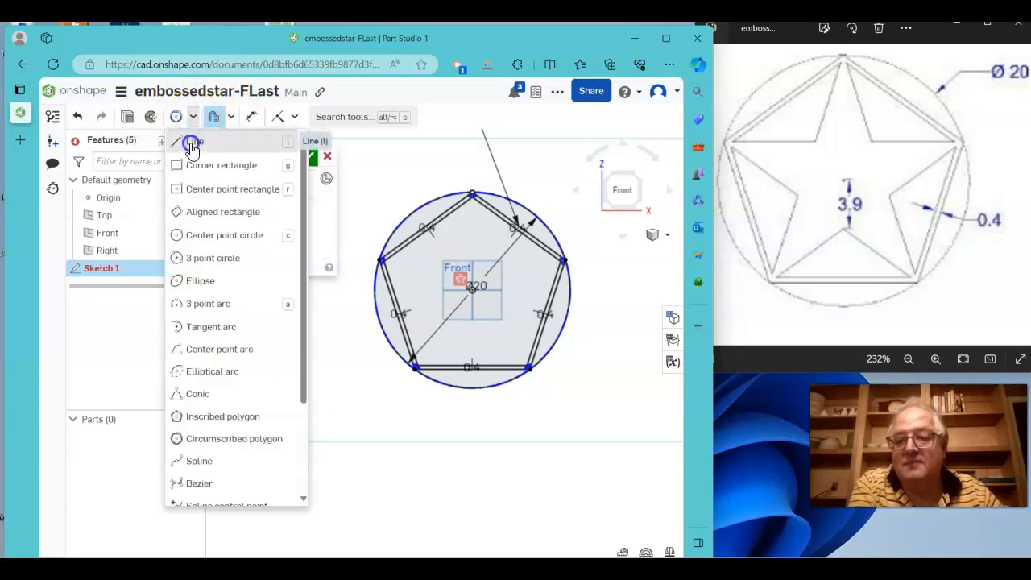
click(193, 141)
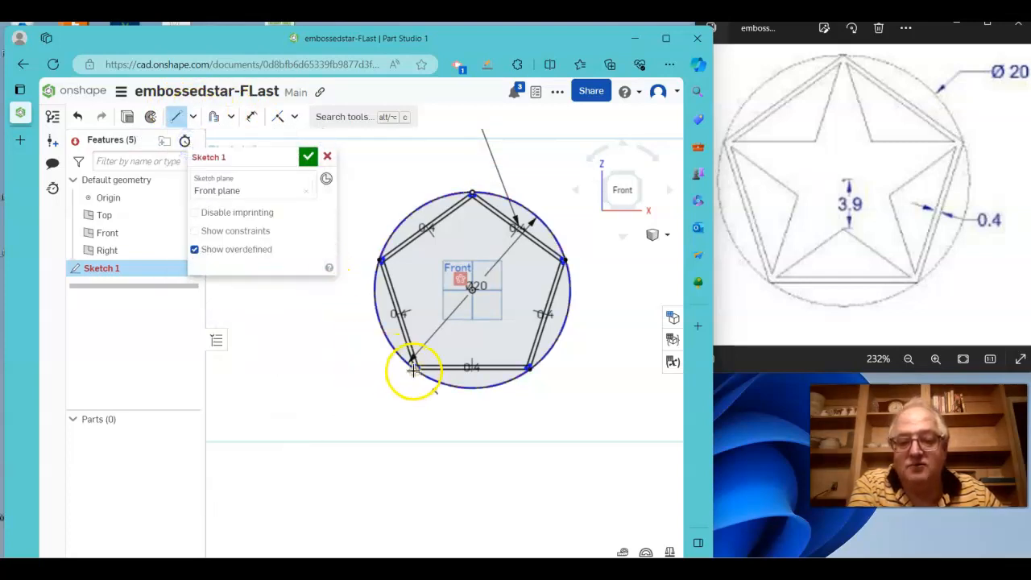
scroll(411, 374, up, 5)
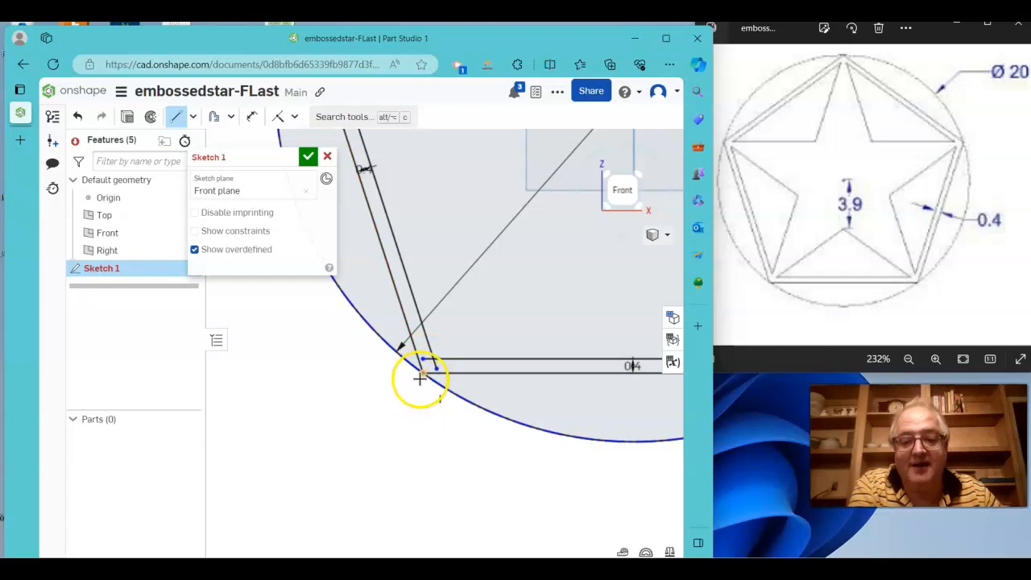
click(423, 374)
scroll(464, 330, down, 6)
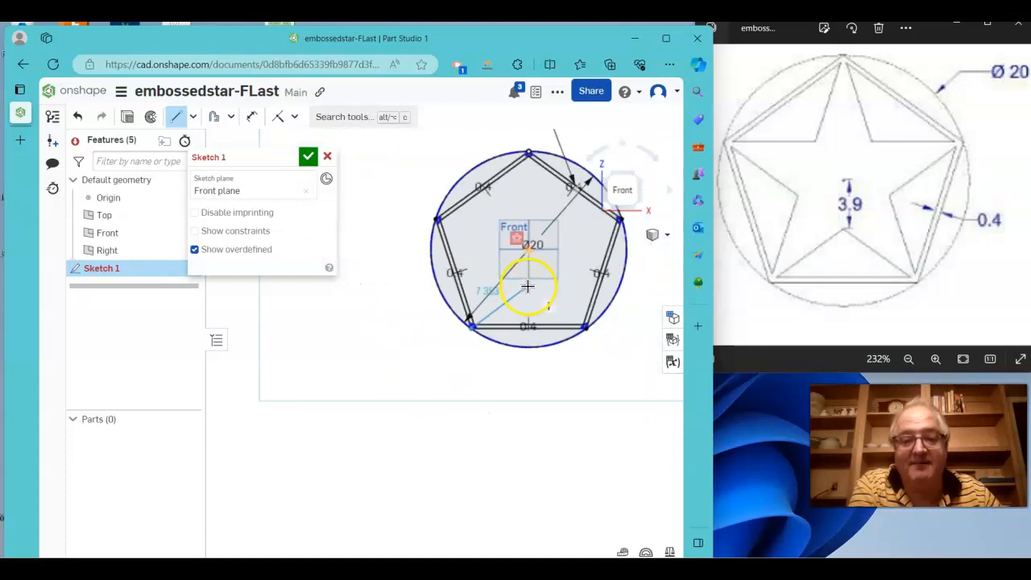
middle_drag(525, 286, 360, 369)
scroll(433, 324, up, 1)
scroll(433, 323, up, 3)
scroll(589, 242, up, 1)
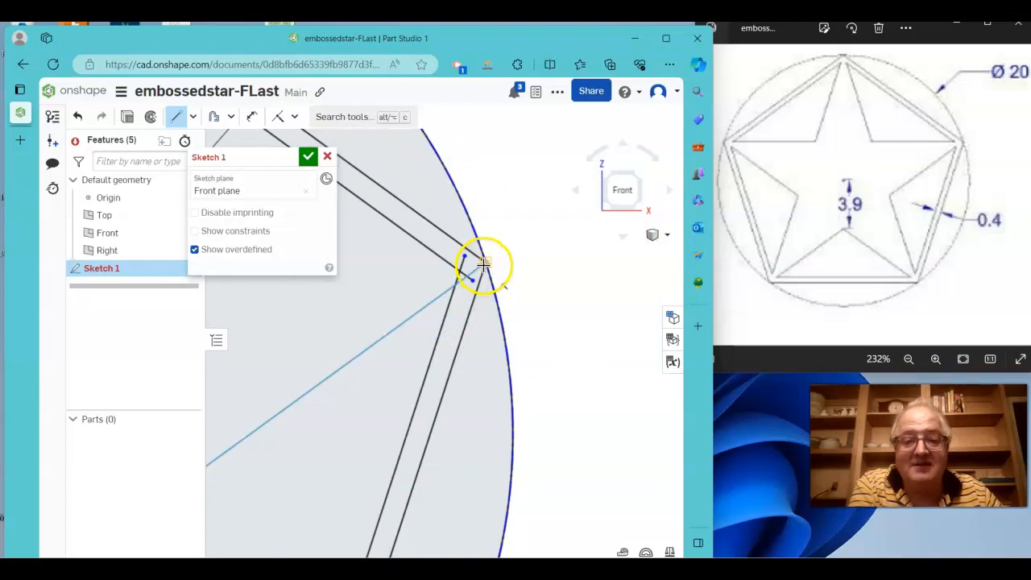
Draw a horizontal line from the outer pentagon's upper-right vertex across to its upper-left vertex.
scroll(518, 264, down, 5)
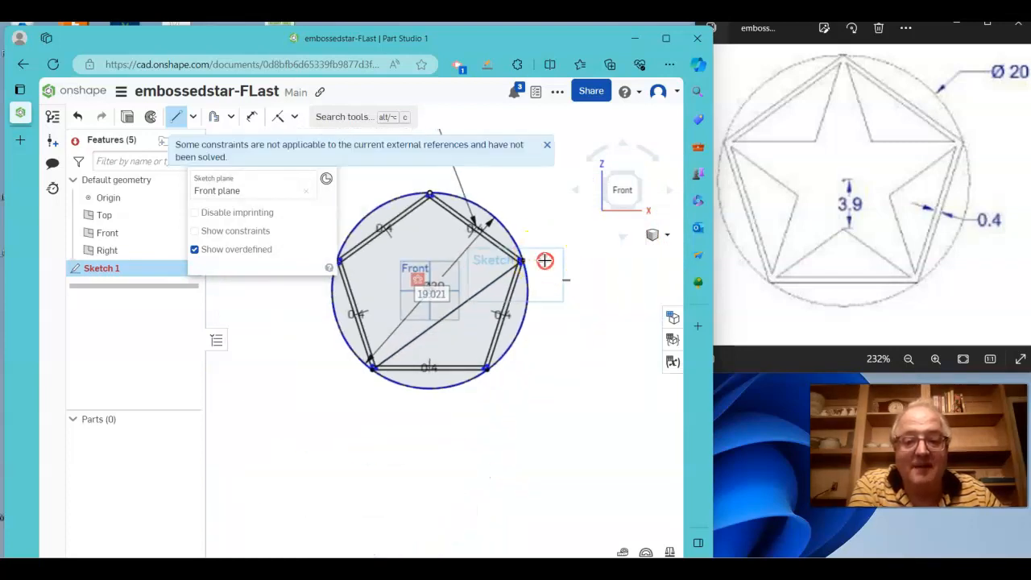
scroll(627, 278, up, 5)
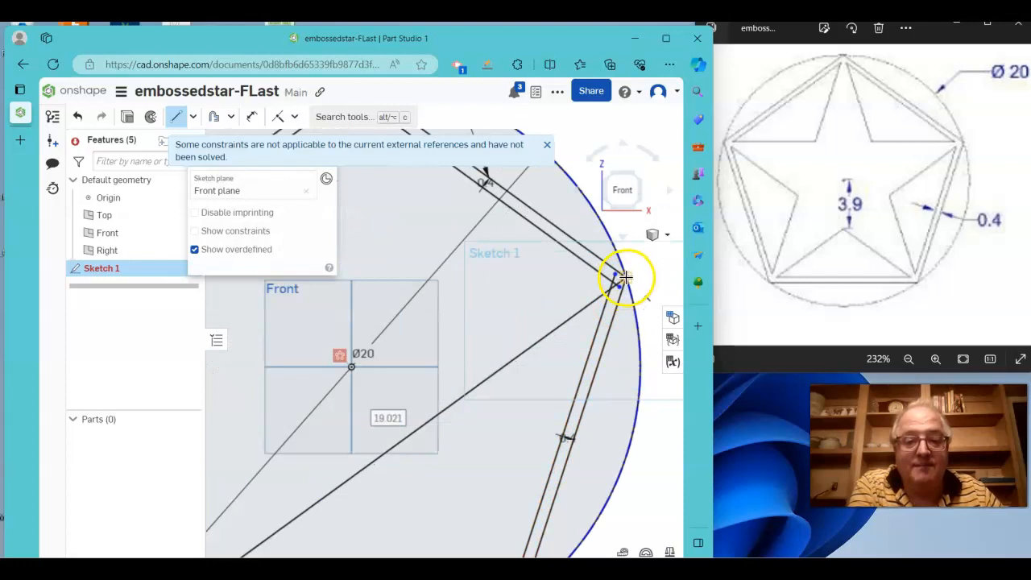
mouse_move(499, 287)
middle_down()
mouse_move(633, 295)
mouse_move(916, 368)
mouse_move(899, 363)
middle_up()
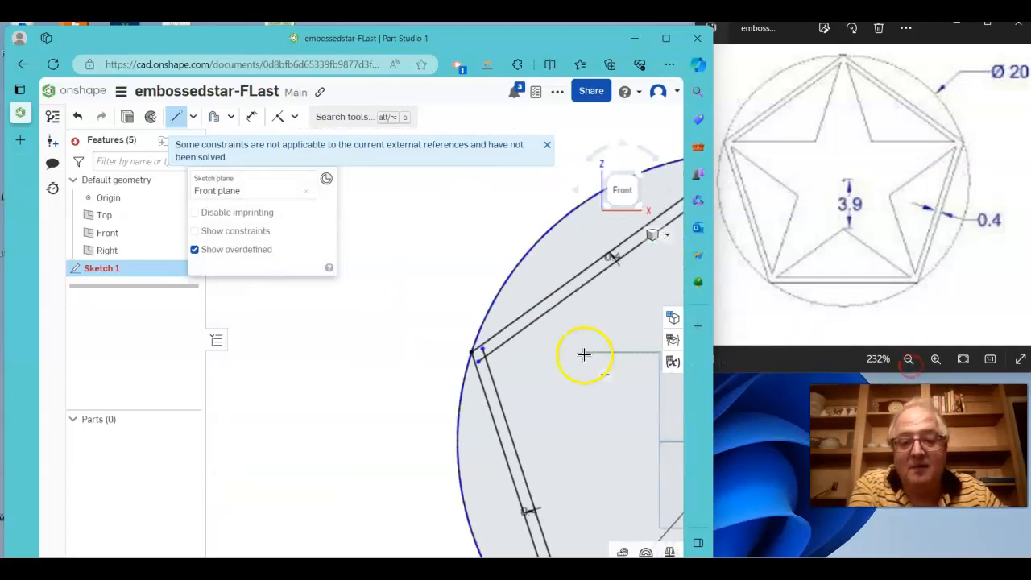
click(470, 355)
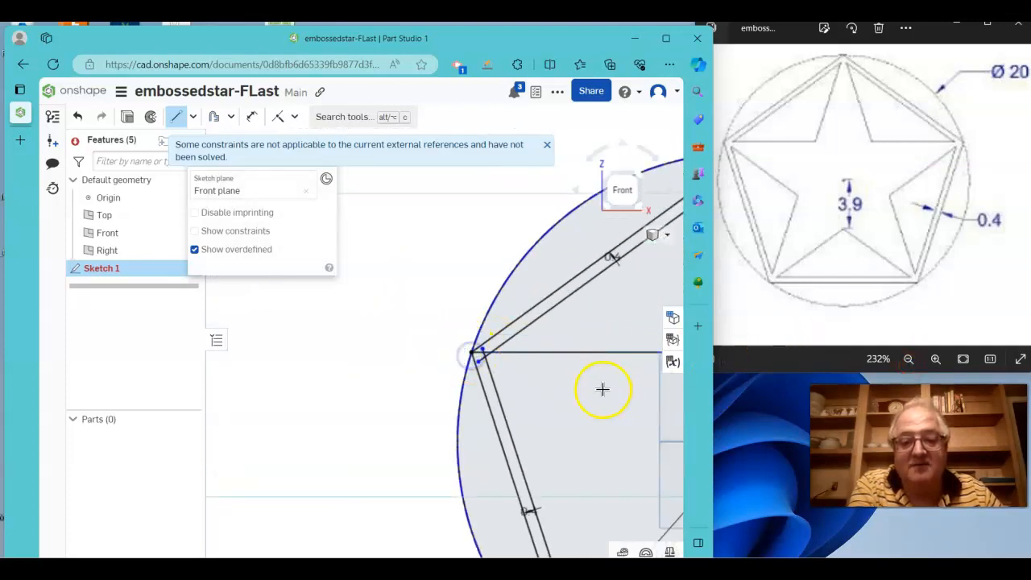
Draw a diagonal line from the outer pentagon's upper-left vertex to its lower-right vertex on the circle.
scroll(543, 368, down, 2)
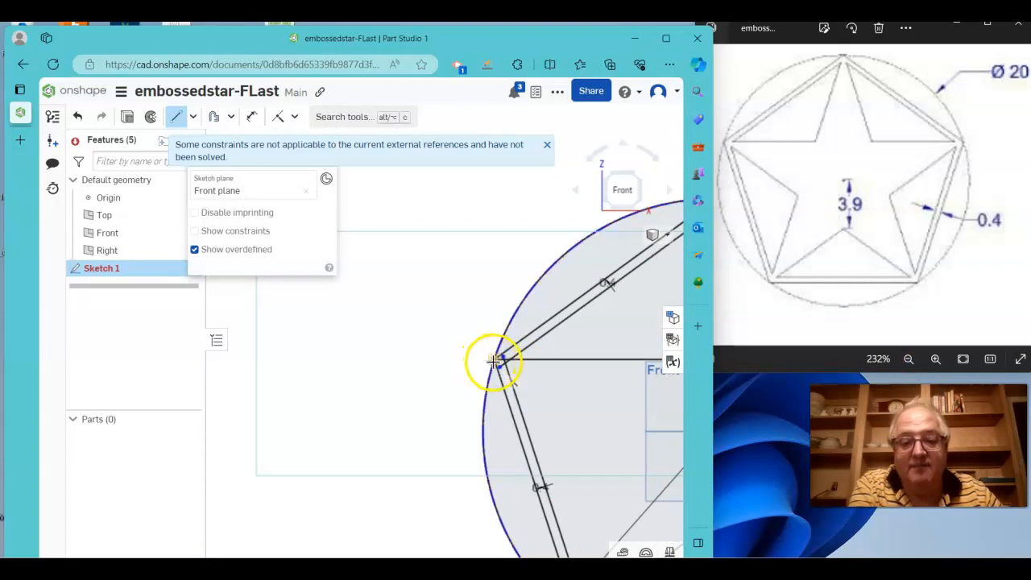
scroll(547, 401, down, 4)
mouse_move(563, 403)
middle_down()
mouse_move(529, 350)
mouse_move(344, 250)
middle_up()
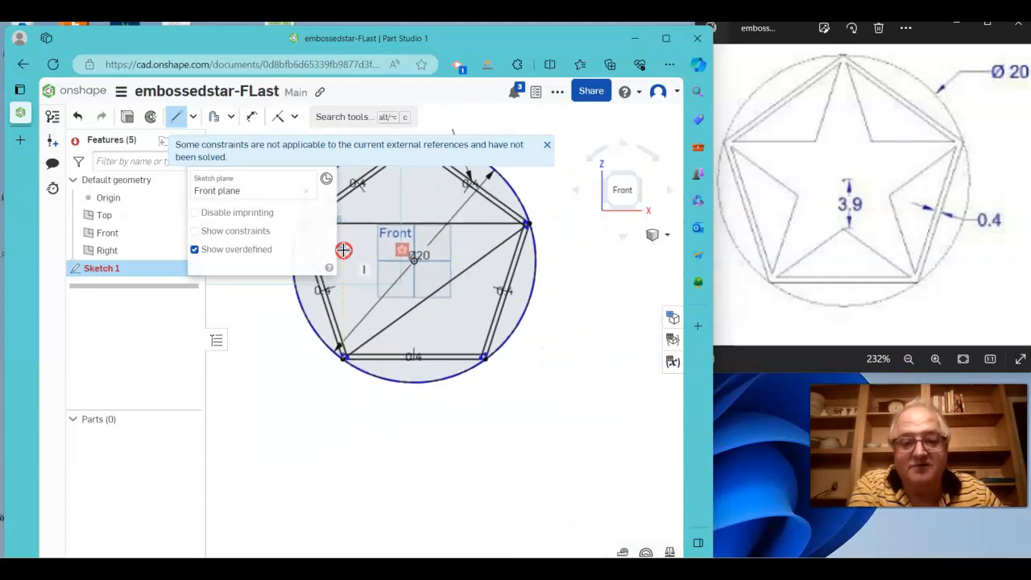
scroll(483, 356, up, 4)
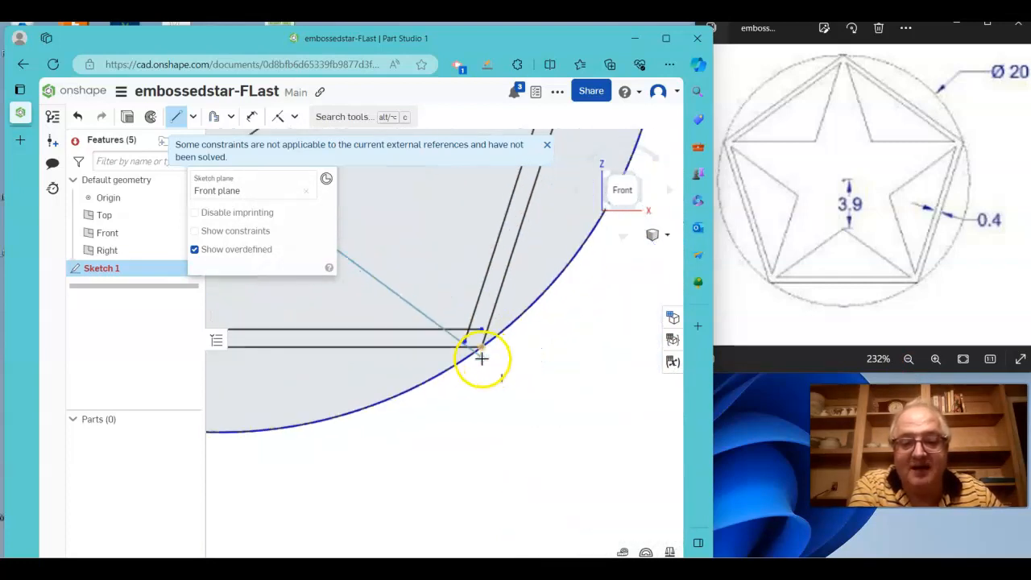
click(484, 350)
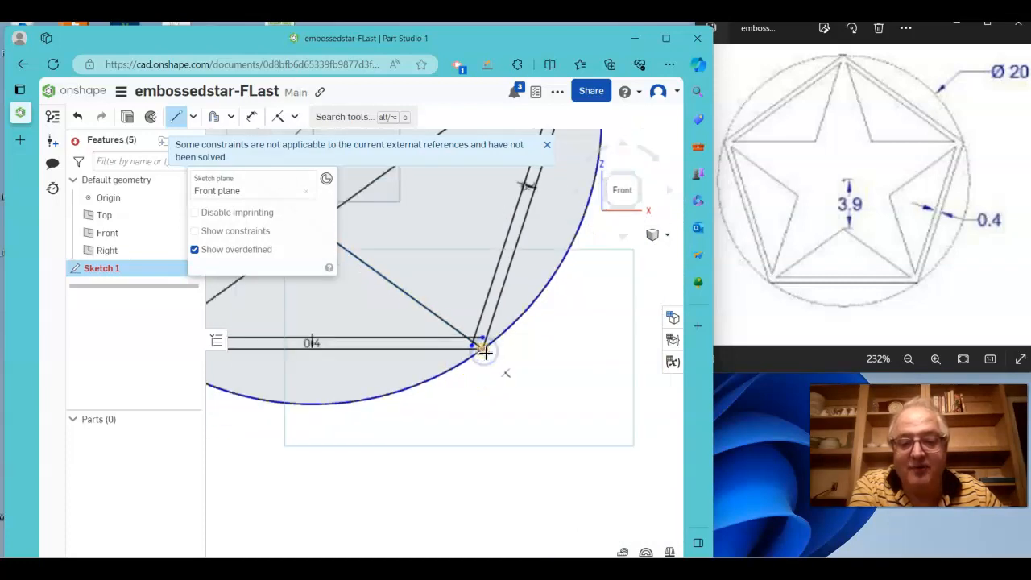
scroll(483, 356, down, 5)
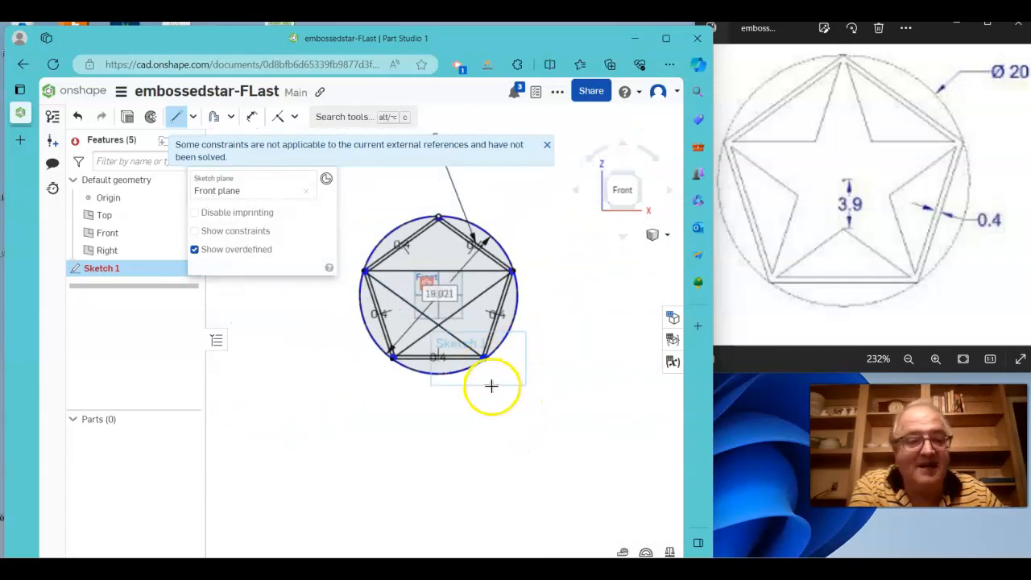
scroll(495, 392, up, 5)
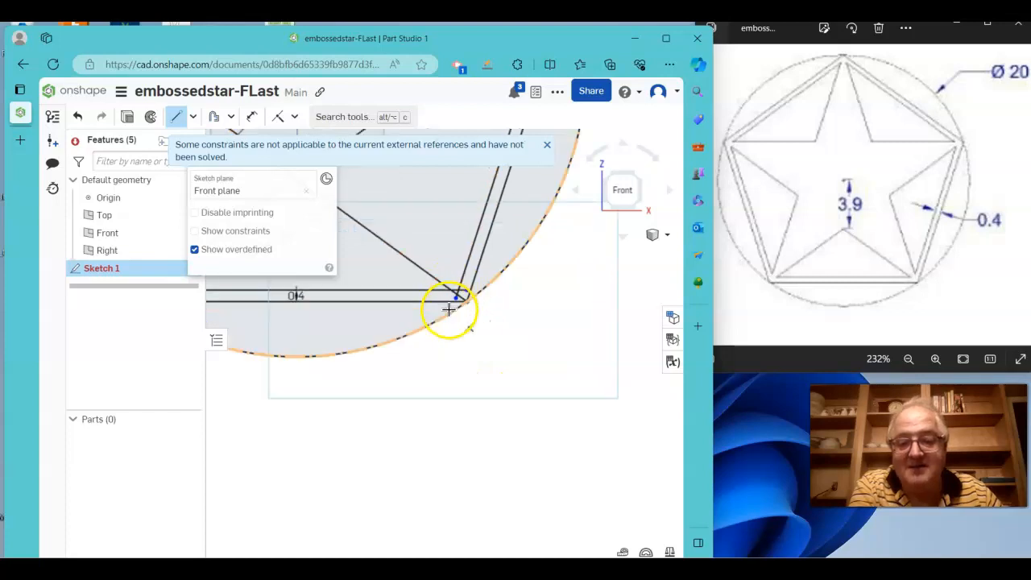
scroll(449, 308, up, 2)
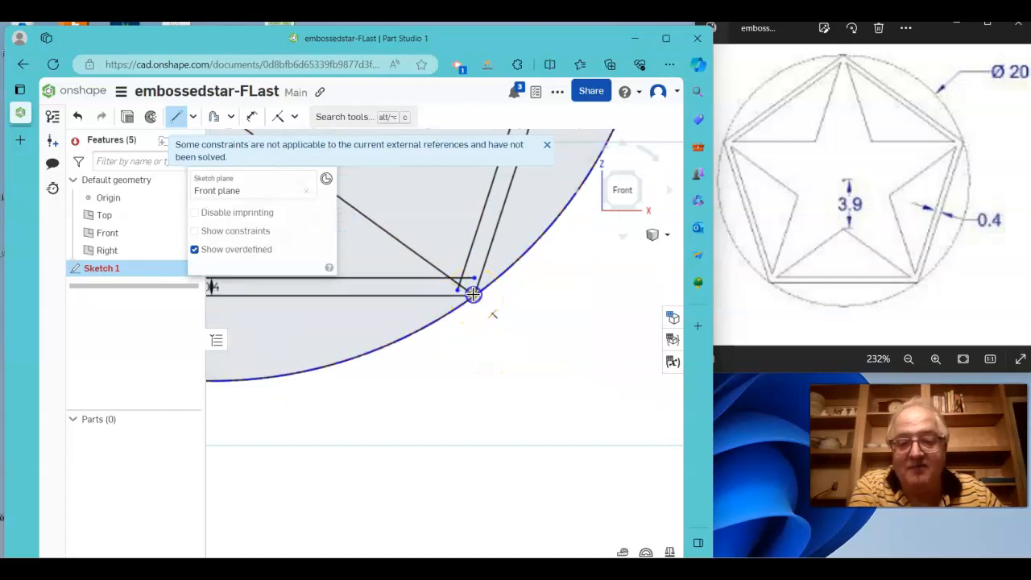
click(473, 295)
scroll(473, 295, down, 7)
middle_drag(470, 270, 515, 391)
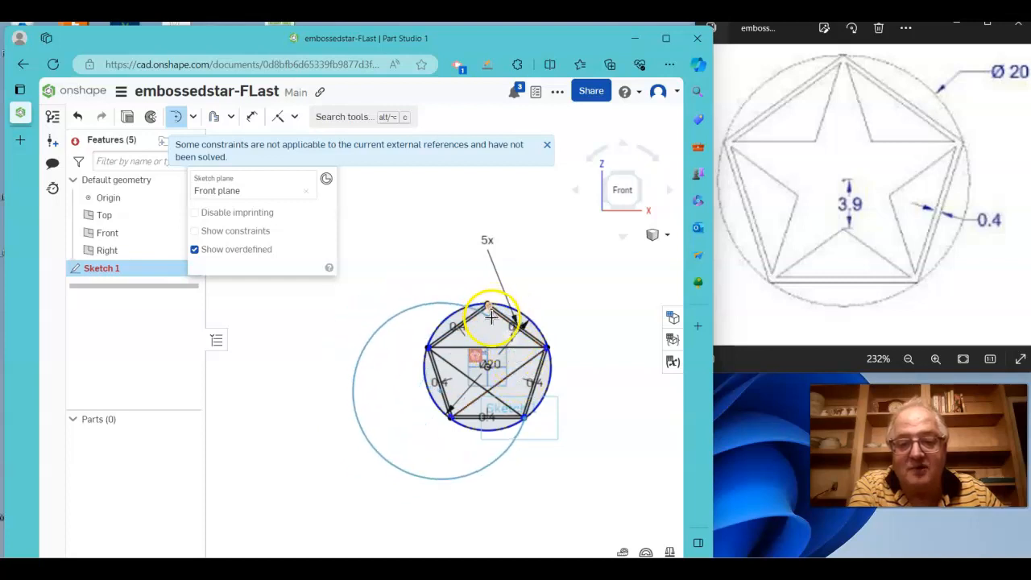
right_click(416, 252)
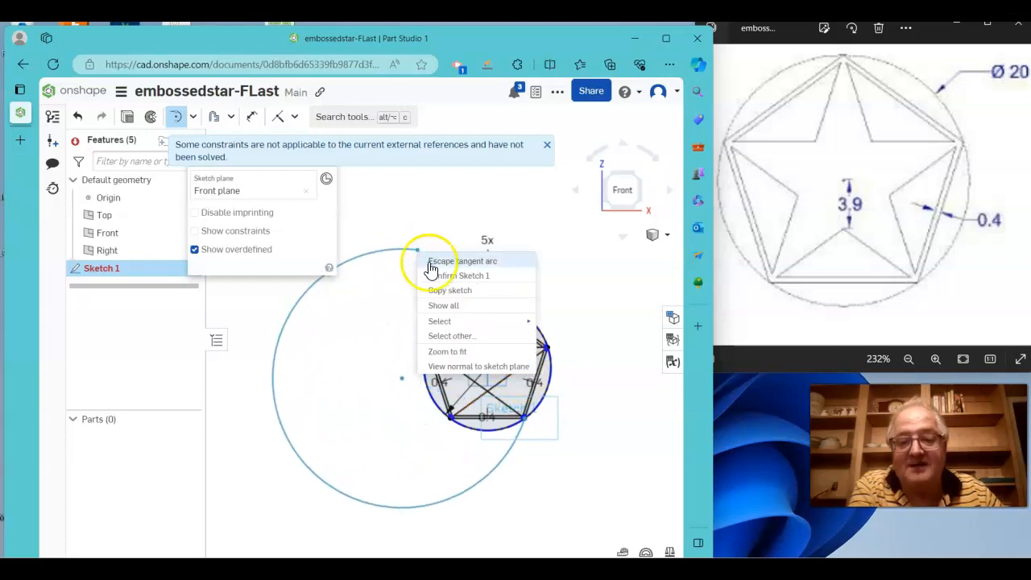
click(432, 262)
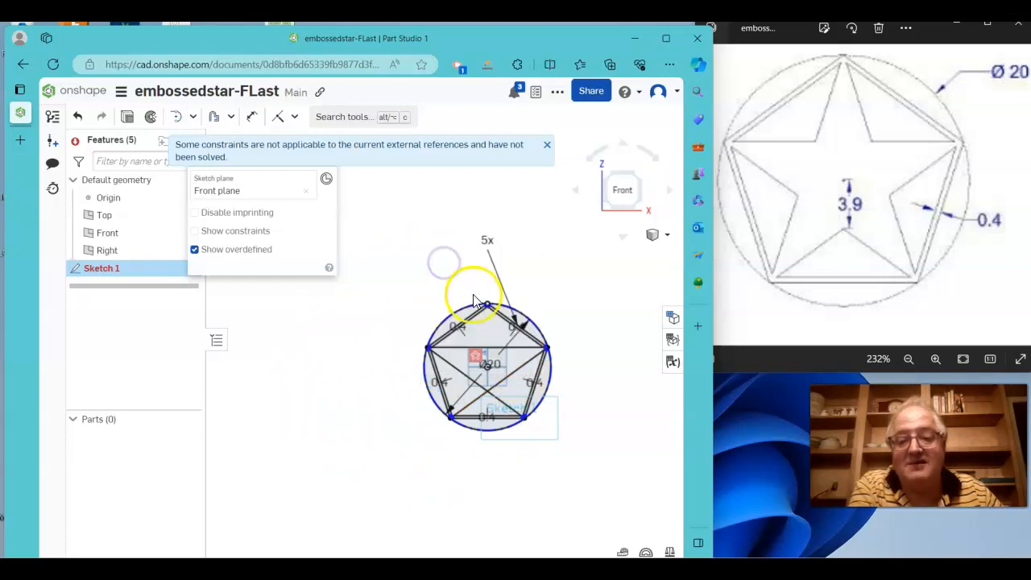
right_click(434, 225)
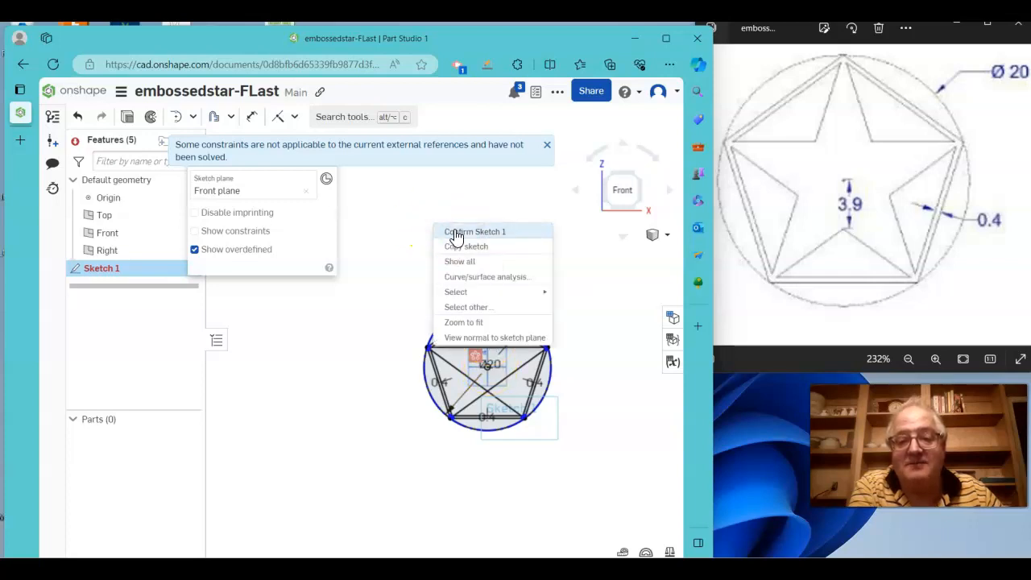
click(384, 214)
click(354, 216)
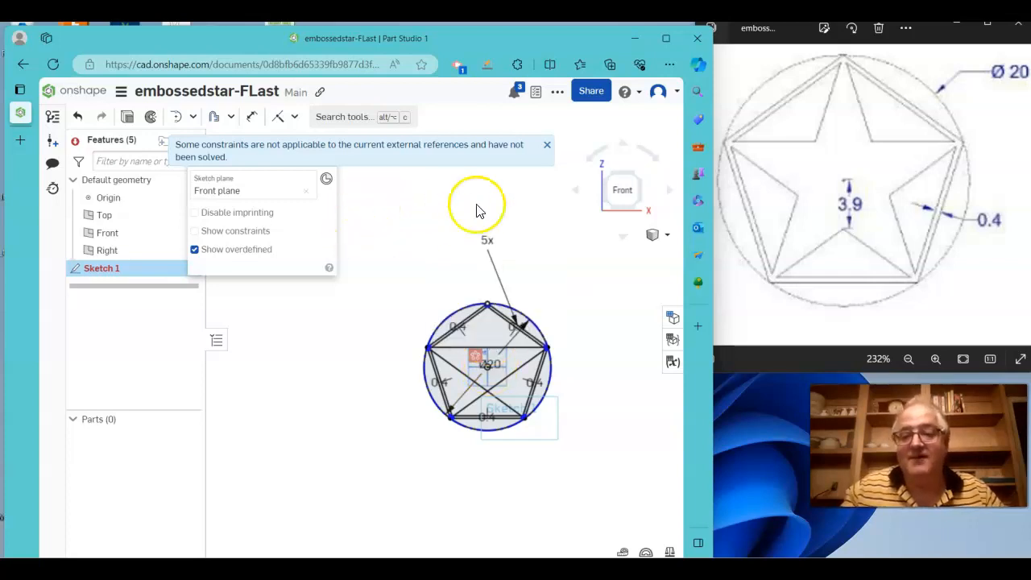
Dismiss the constraint notification and draw a line from the outer pentagon's lower-right vertex to its top vertex.
click(545, 148)
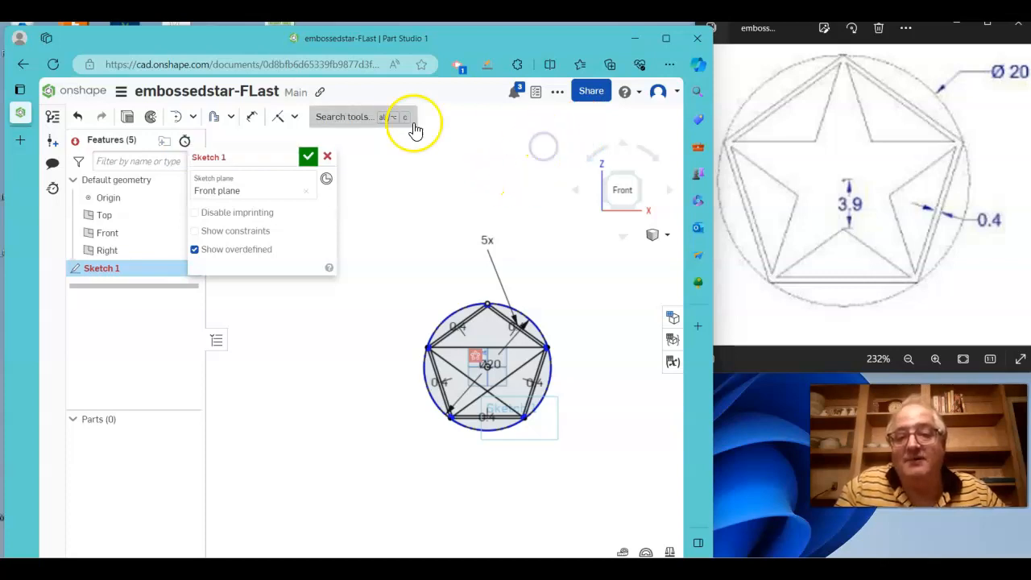
click(191, 121)
click(194, 138)
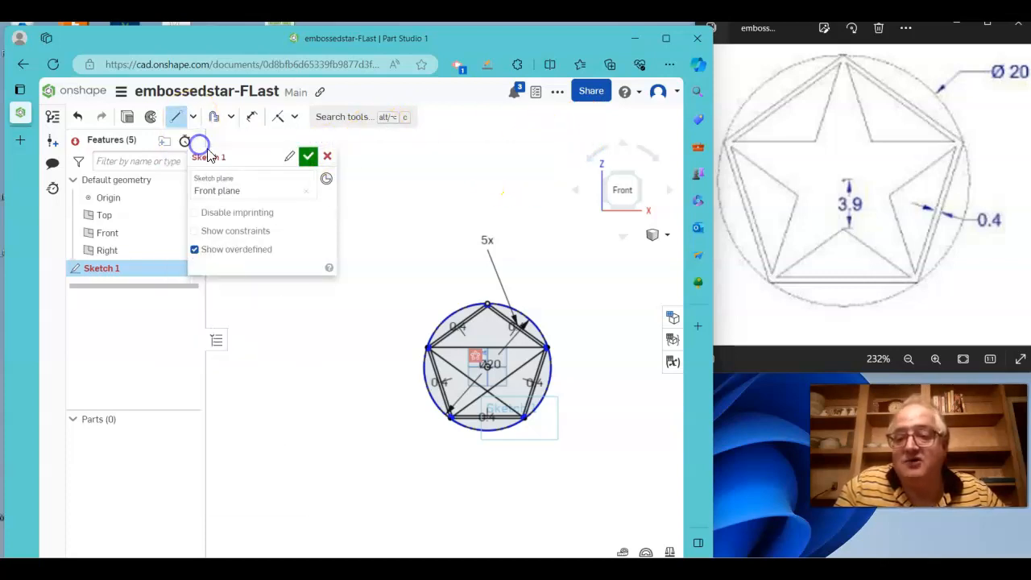
scroll(524, 423, up, 8)
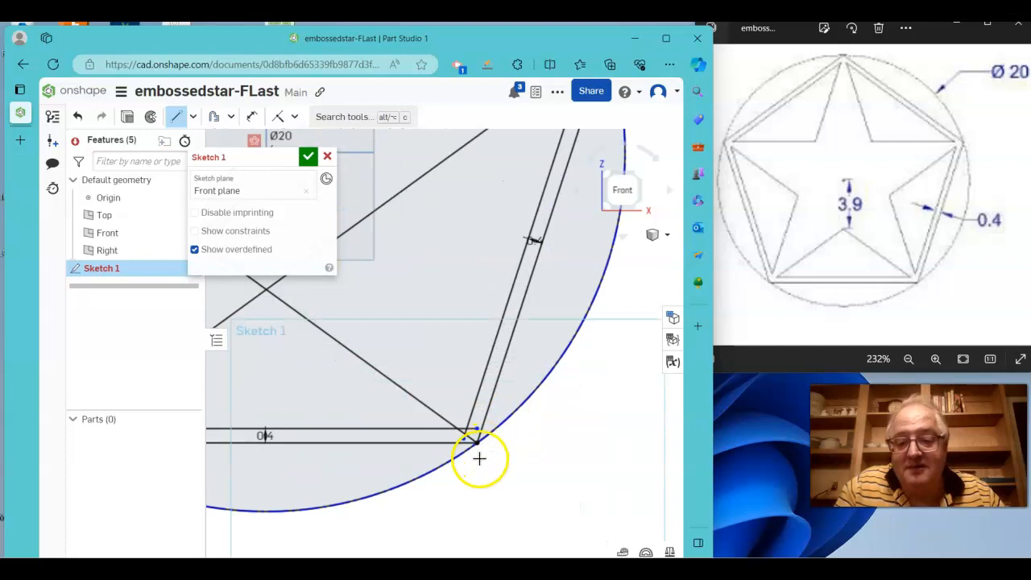
click(476, 444)
scroll(382, 279, down, 4)
middle_drag(388, 277, 585, 476)
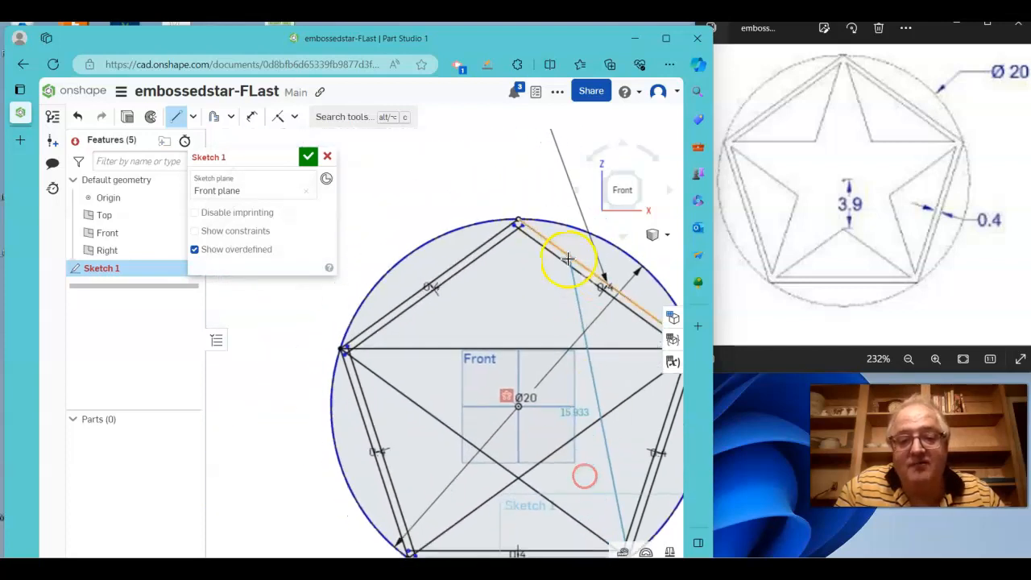
click(520, 218)
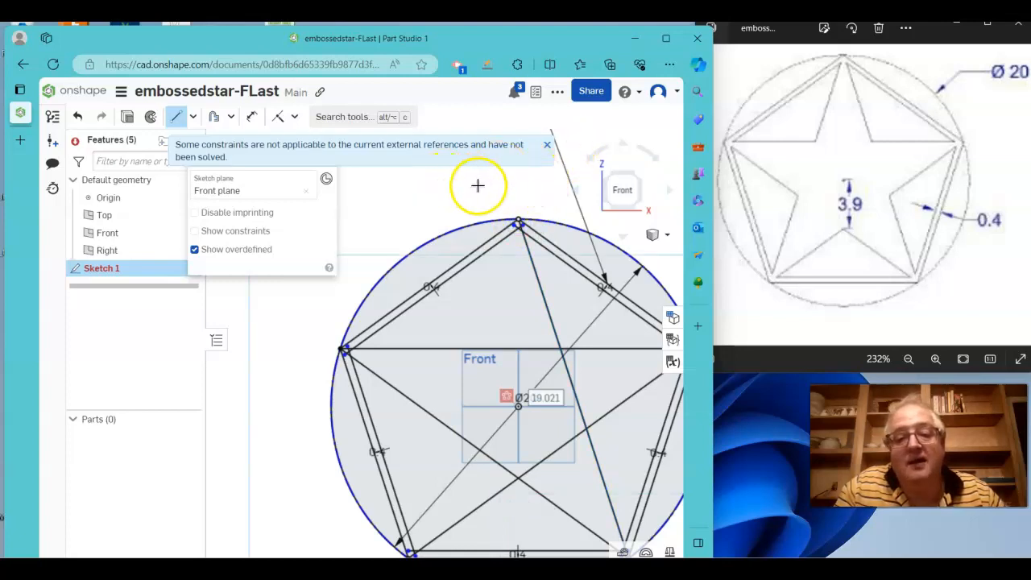
Draw a line from the outer pentagon's top vertex to its lower-left vertex, completing the five-pointed star.
right_click(479, 186)
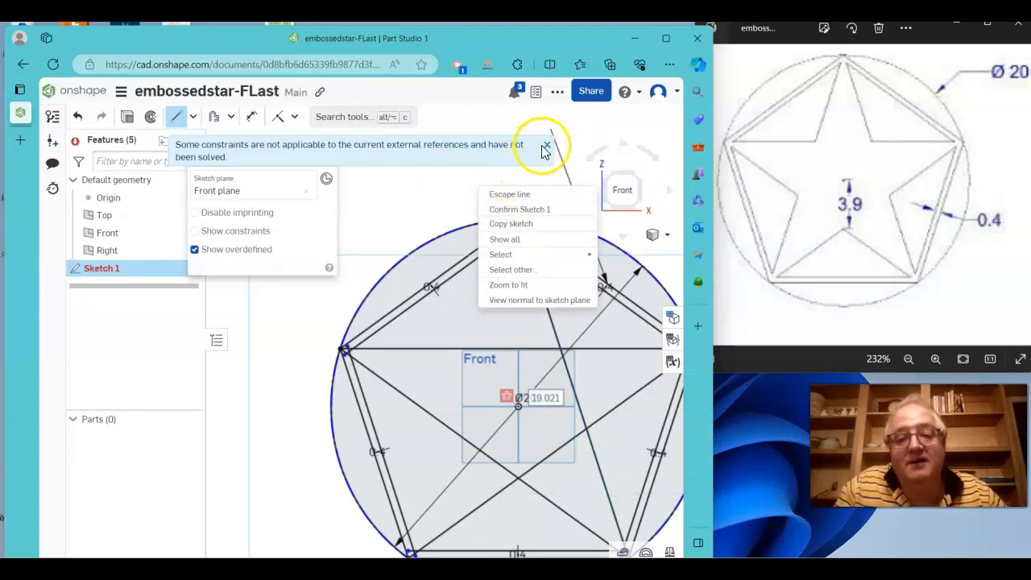
click(518, 194)
click(520, 217)
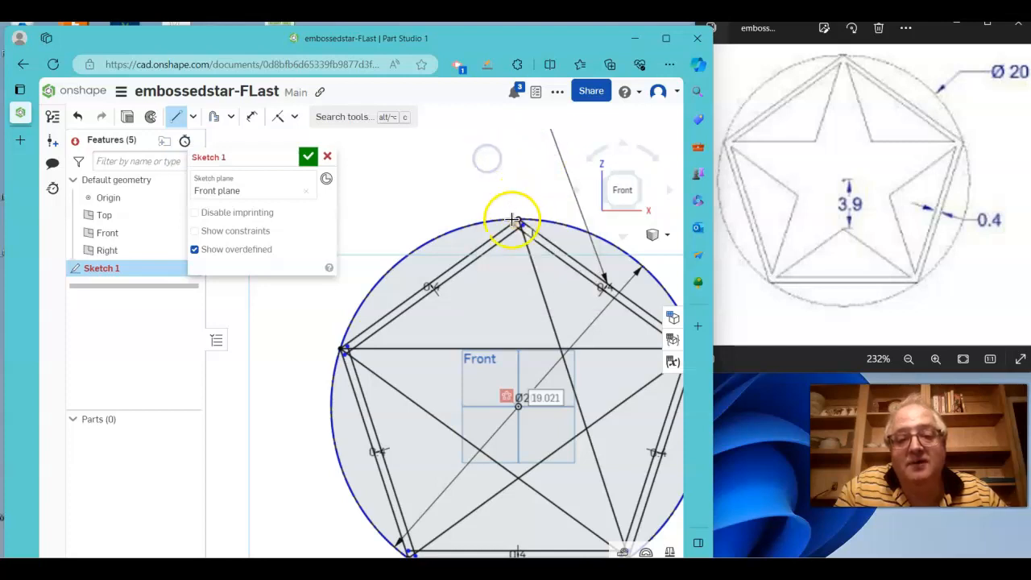
scroll(495, 299, down, 4)
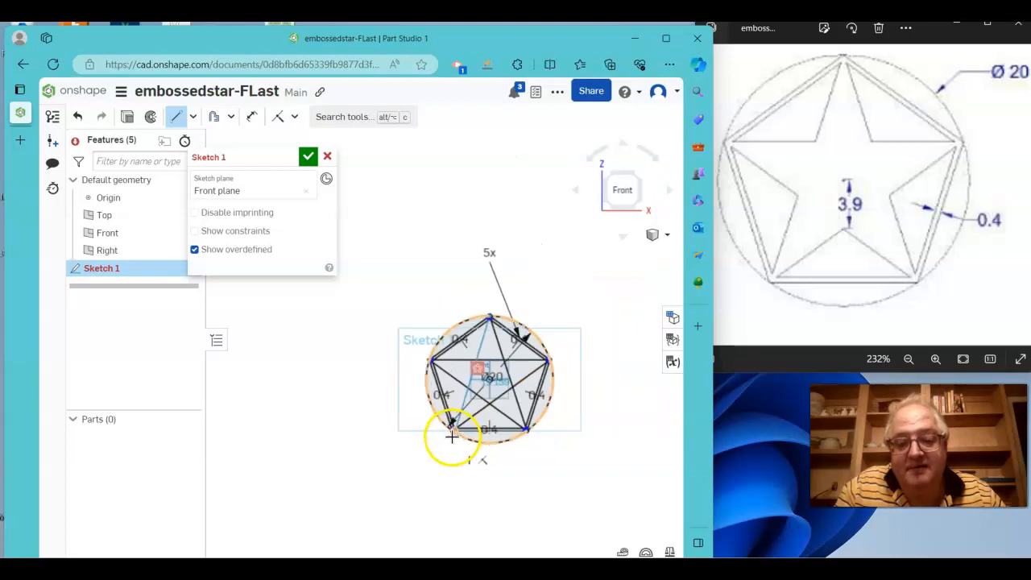
scroll(451, 425, up, 5)
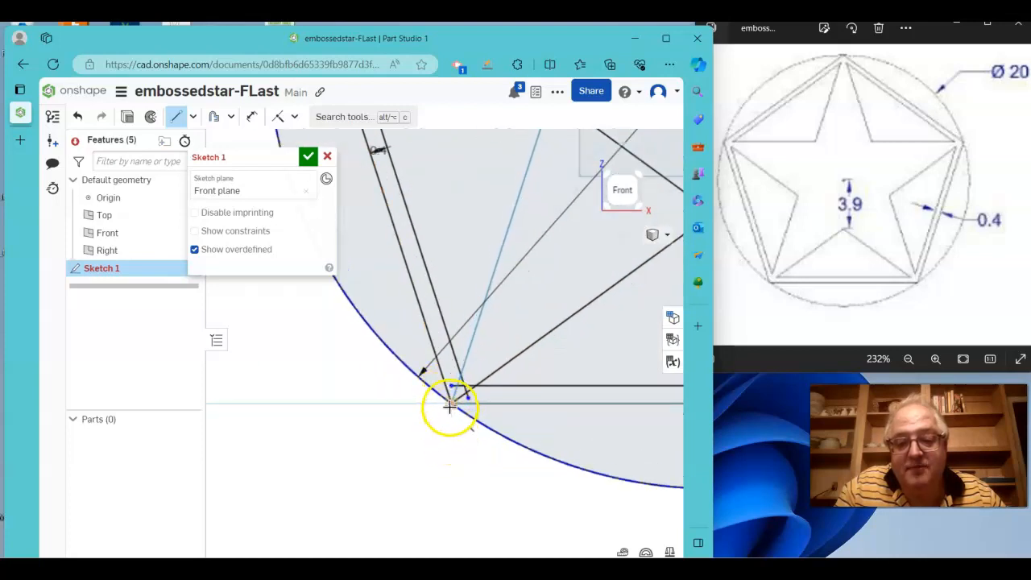
click(452, 406)
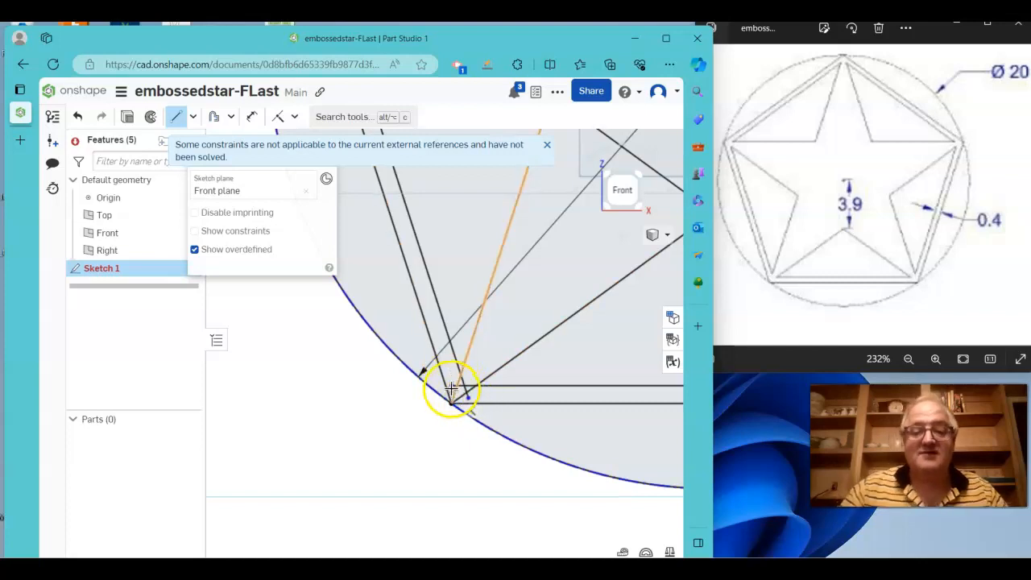
Trim the crossing line segments inside the star so that only its five-pointed outline remains.
scroll(506, 297, down, 2)
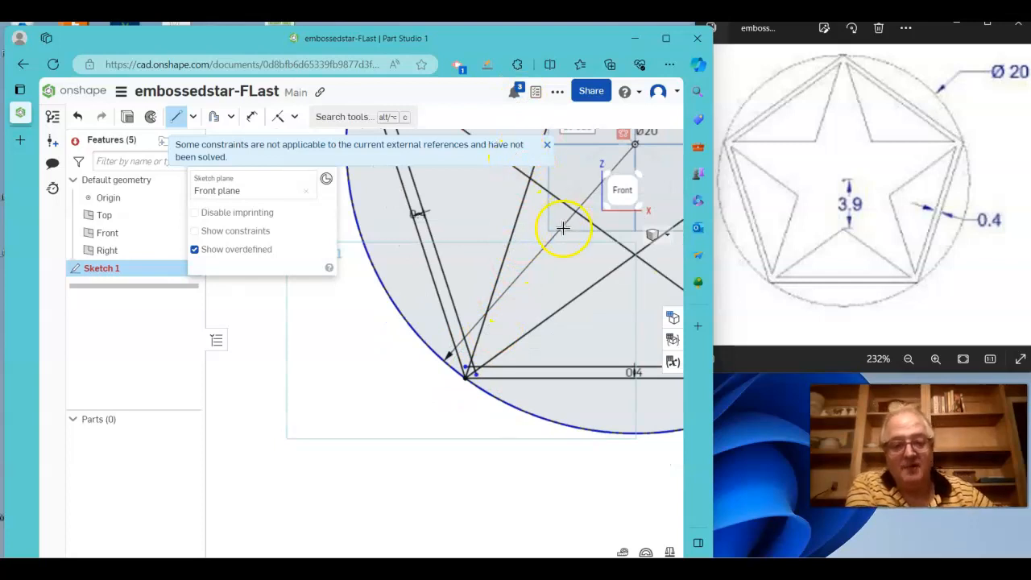
scroll(563, 230, down, 5)
mouse_move(583, 231)
middle_down()
mouse_move(483, 353)
mouse_move(479, 329)
middle_up()
scroll(474, 323, up, 4)
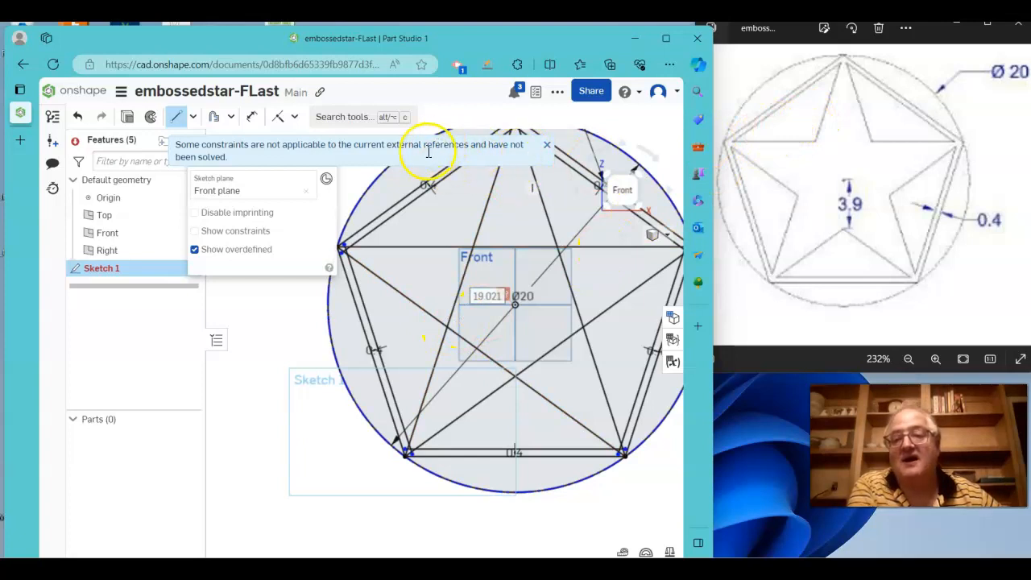
click(548, 149)
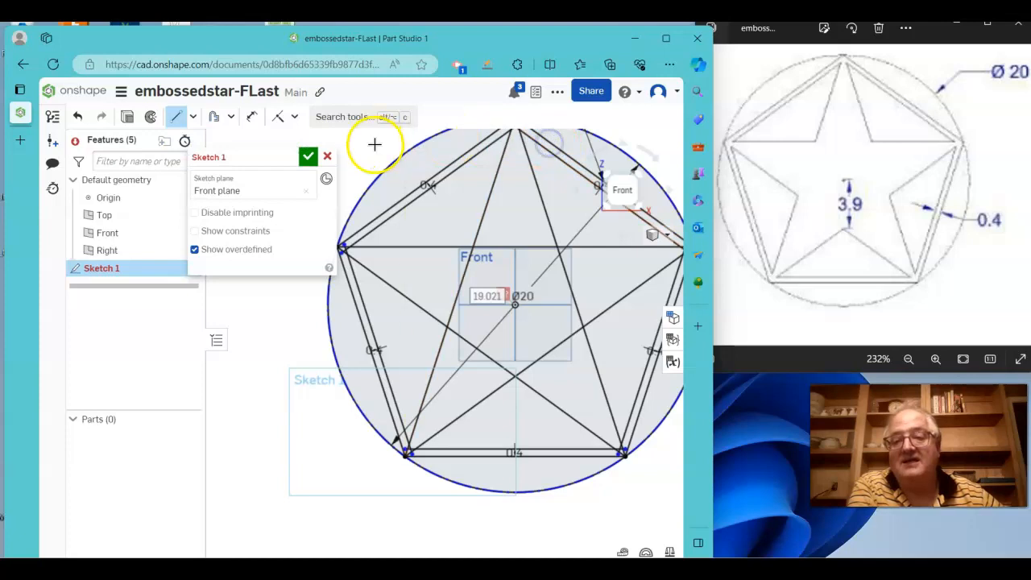
click(232, 118)
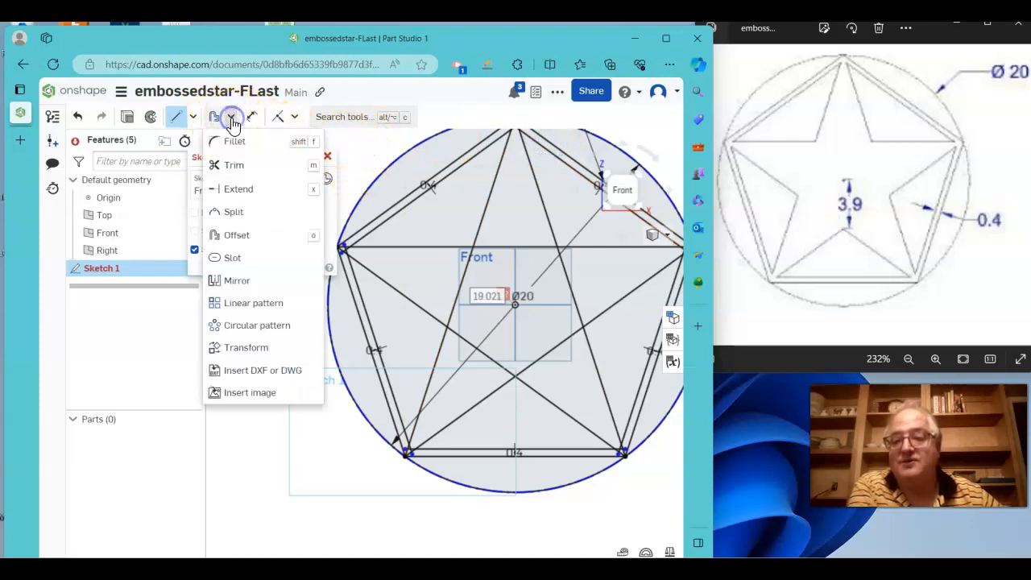
click(231, 166)
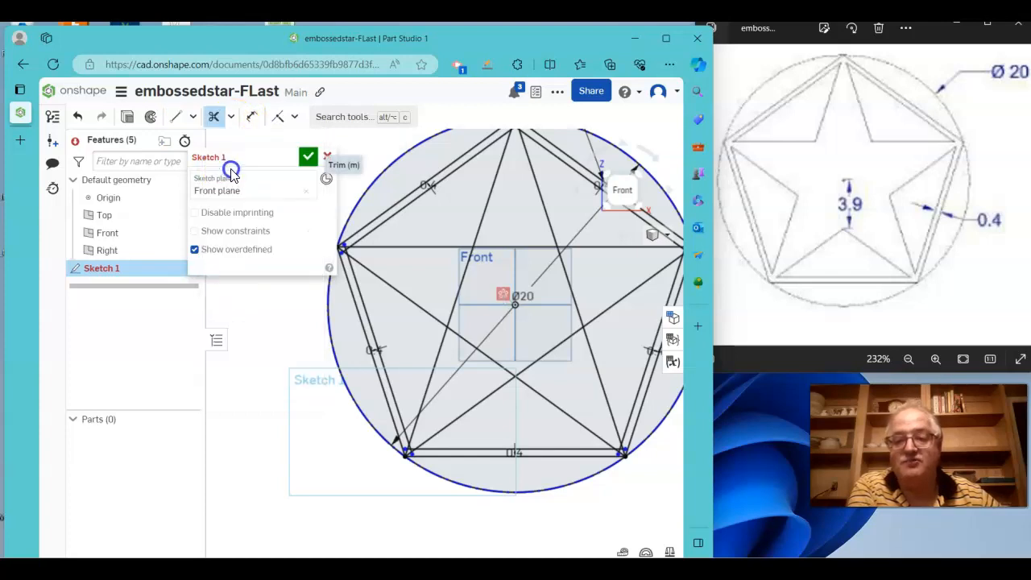
click(459, 288)
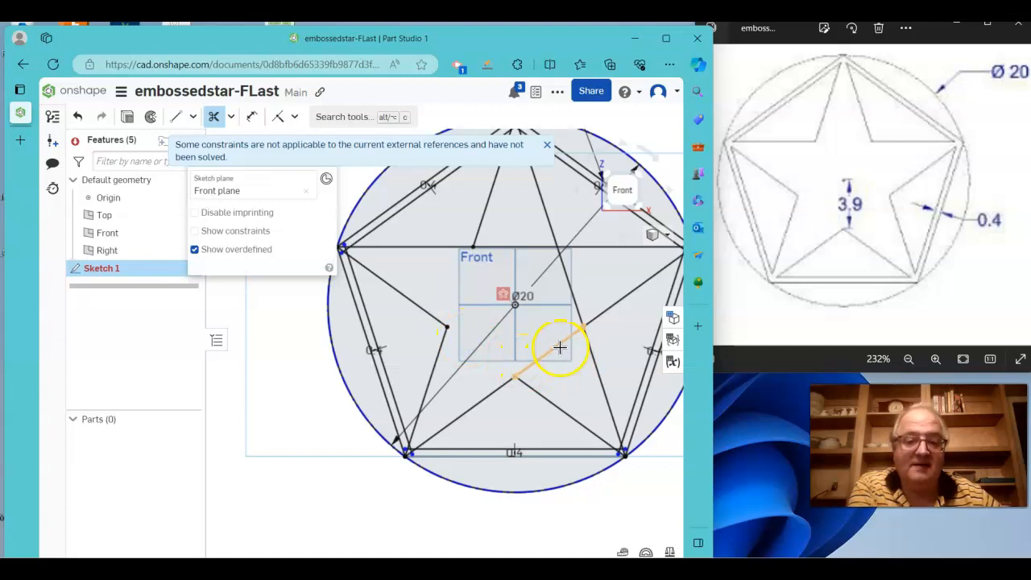
click(576, 310)
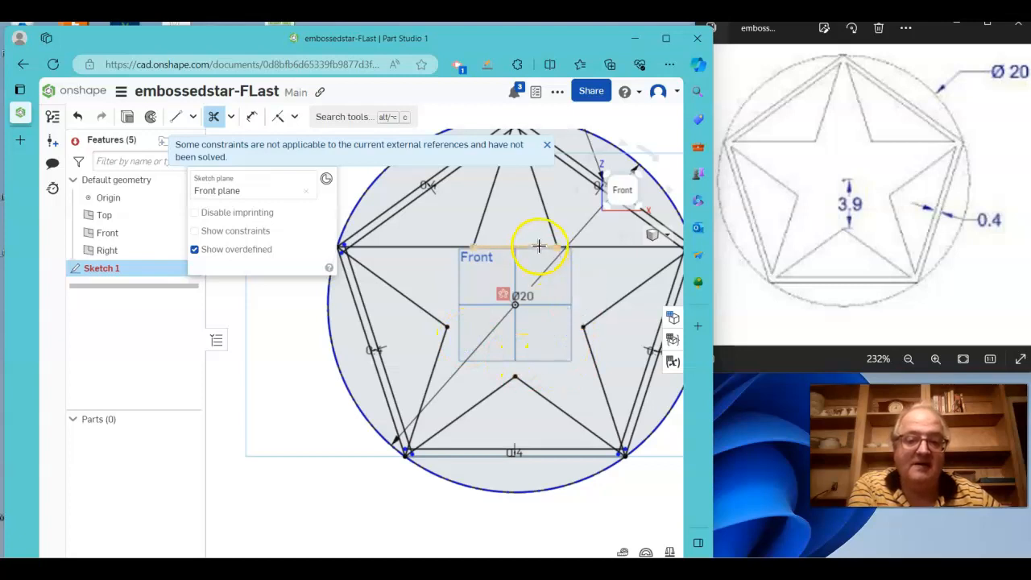
Trim the star and offset line ends that extend past the inner pentagon at the lower-right corner.
scroll(538, 271, down, 2)
scroll(490, 277, up, 2)
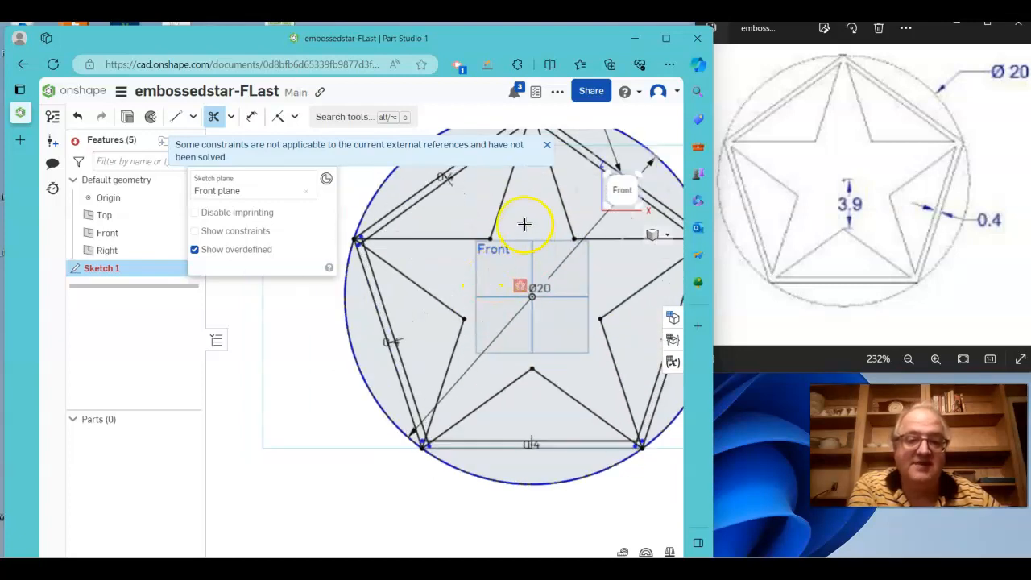
scroll(523, 222, down, 1)
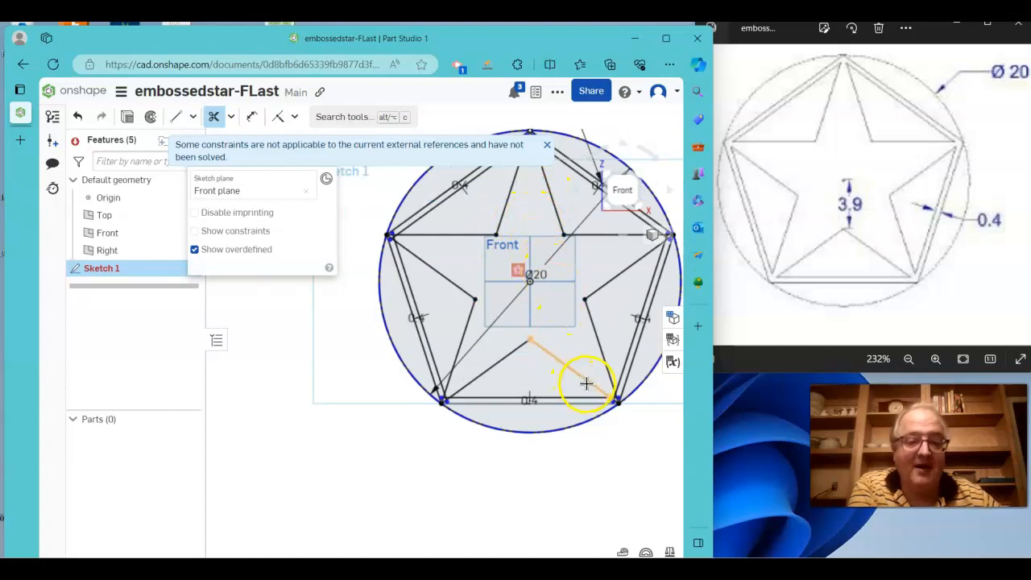
scroll(609, 399, up, 2)
mouse_move(634, 344)
middle_down()
mouse_move(617, 320)
mouse_move(498, 256)
middle_up()
scroll(473, 389, up, 2)
middle_drag(520, 305, 520, 375)
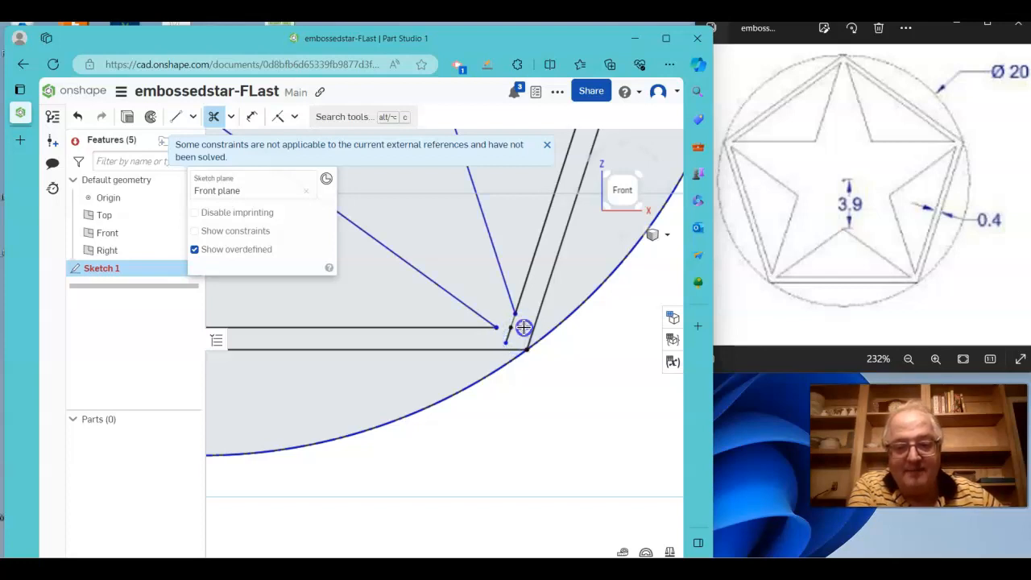
scroll(511, 324, up, 5)
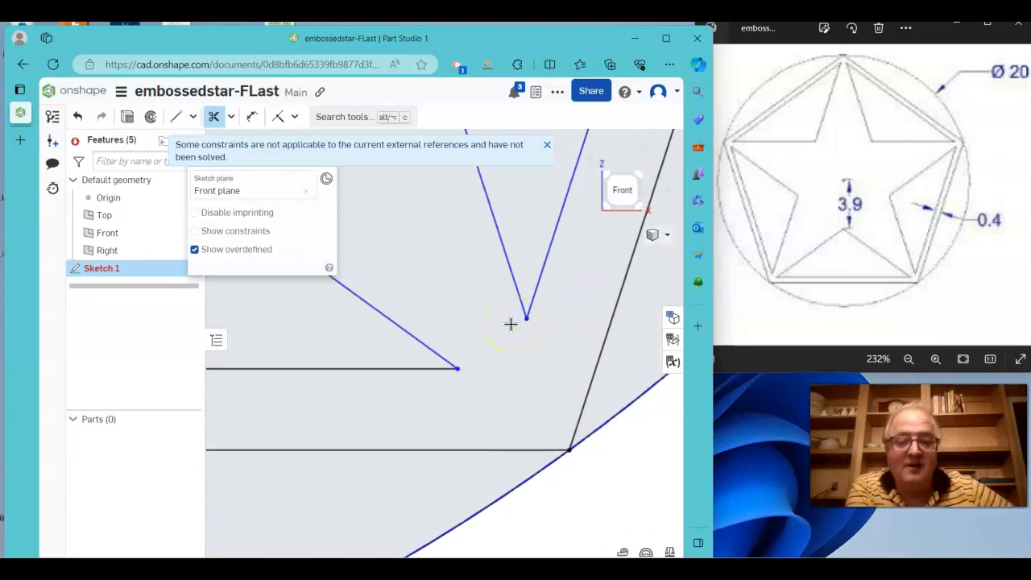
Trim the star and offset line ends that extend past the inner pentagon at its right corner.
scroll(461, 353, down, 3)
scroll(462, 287, down, 3)
middle_drag(469, 205, 469, 503)
scroll(553, 336, up, 5)
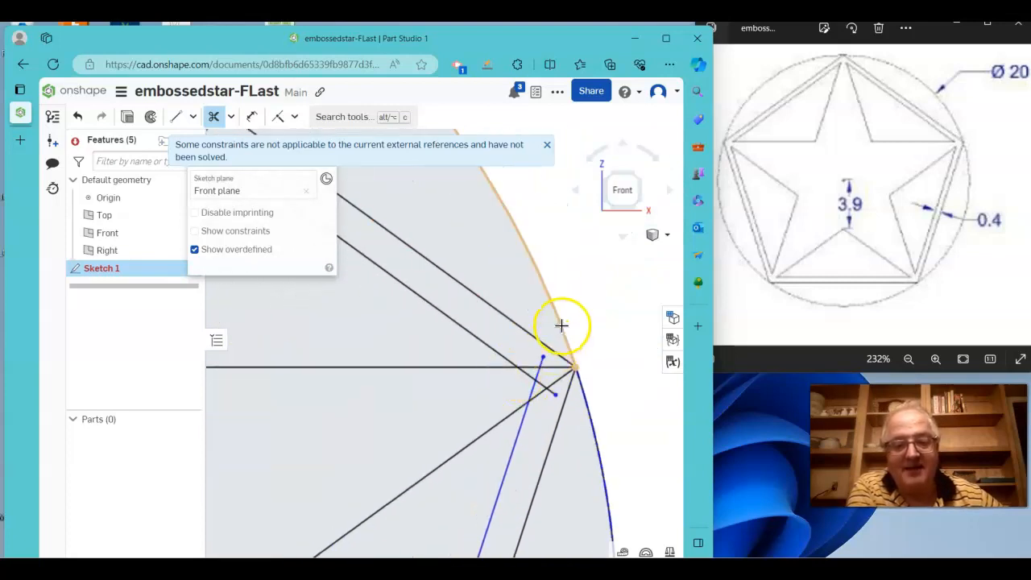
drag(546, 377, 557, 389)
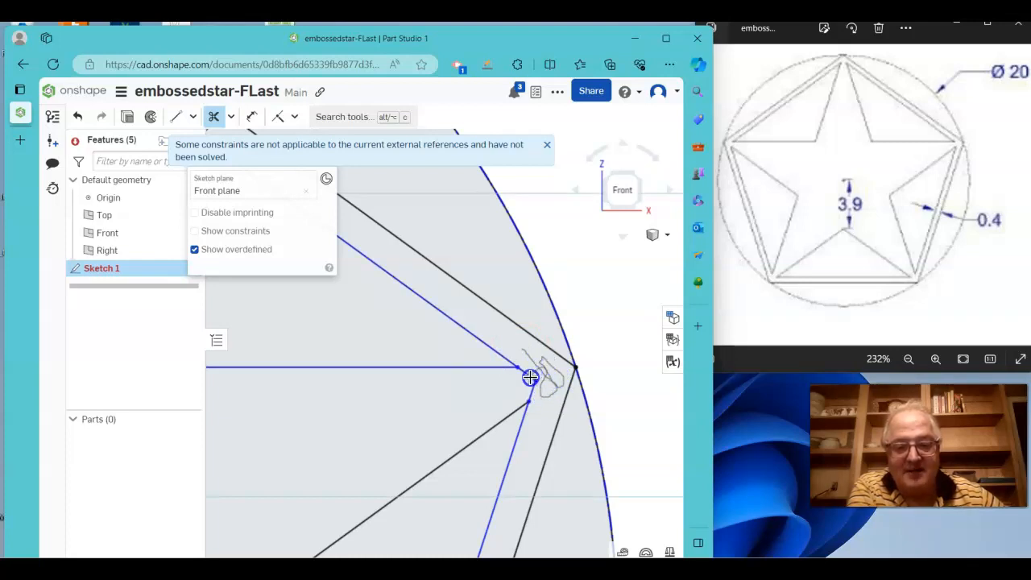
drag(546, 394, 546, 394)
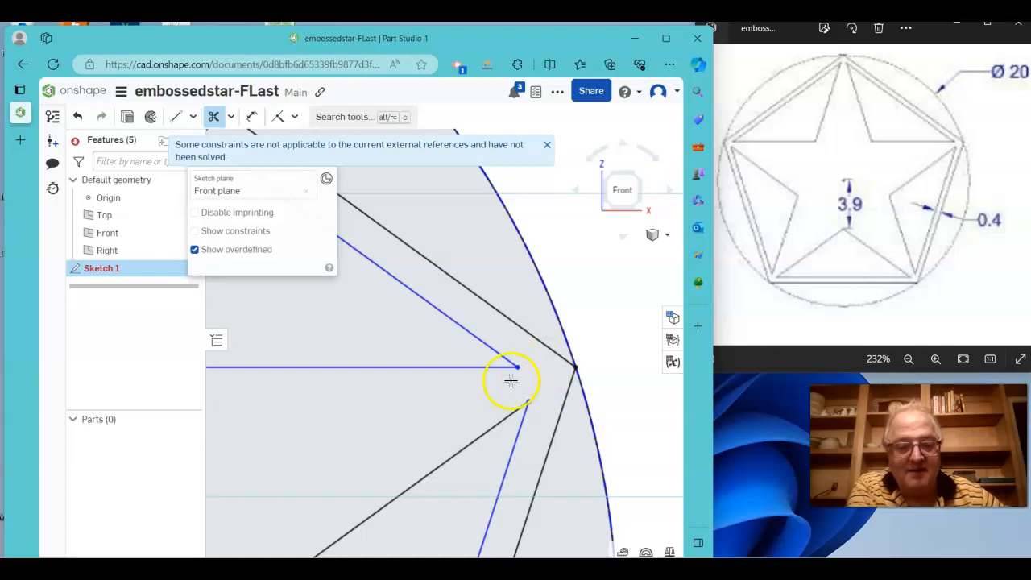
Trim the crossing star and offset line ends between the inner and outer pentagons at the top corner.
scroll(511, 379, down, 5)
mouse_move(517, 265)
middle_down()
mouse_move(644, 314)
mouse_move(660, 308)
middle_up()
scroll(447, 267, up, 4)
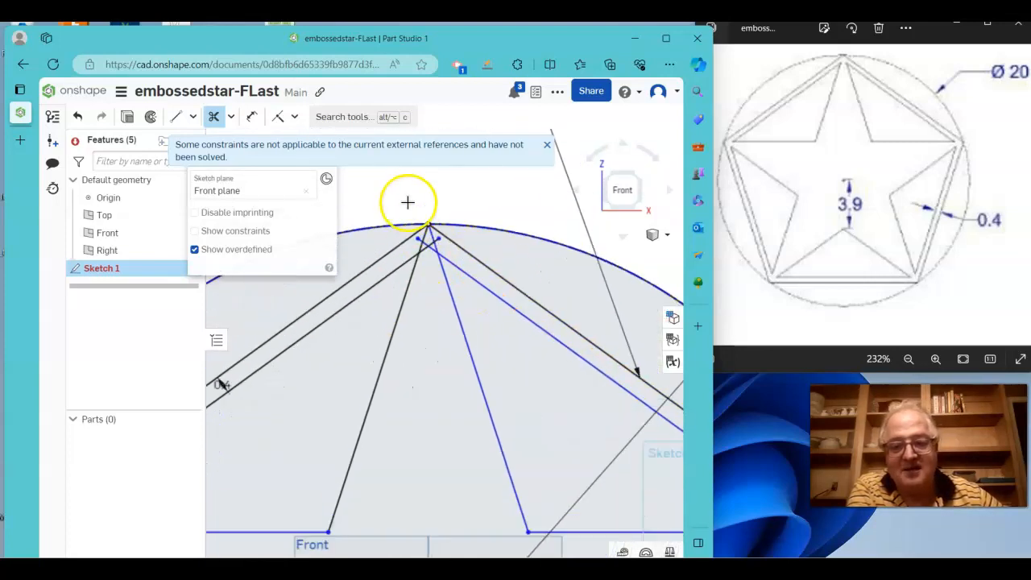
scroll(411, 213, up, 3)
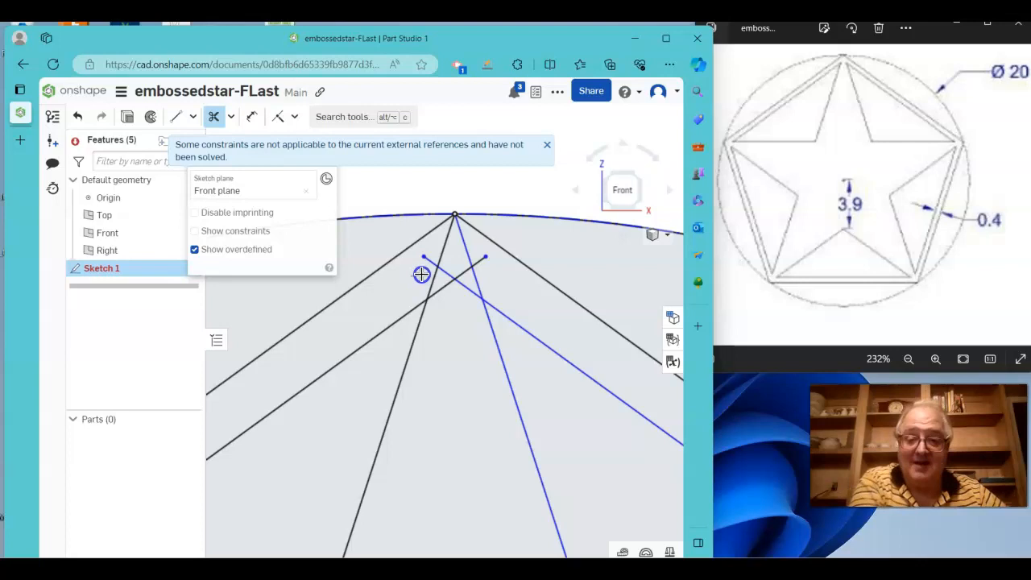
drag(421, 274, 437, 265)
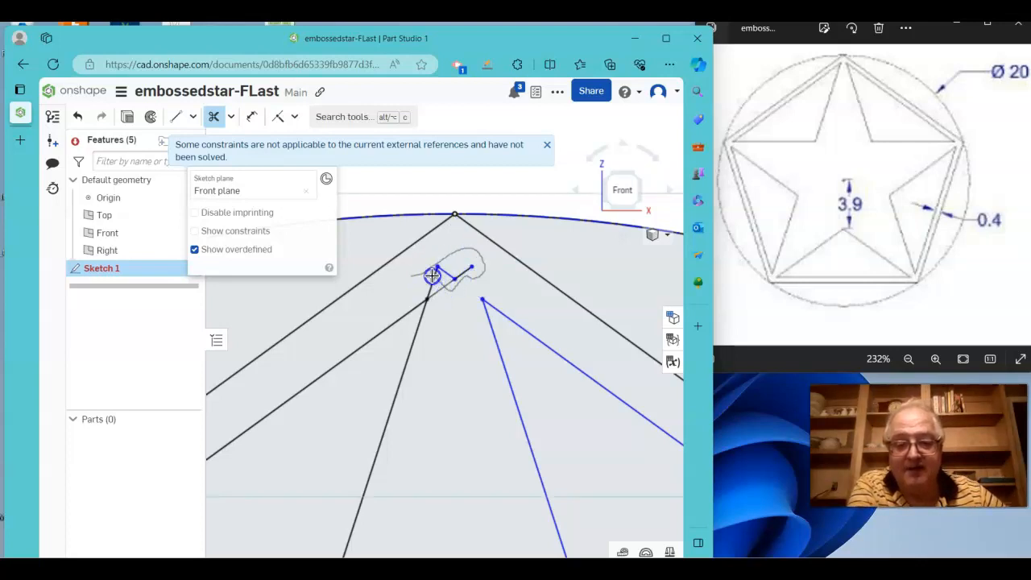
drag(468, 281, 458, 257)
Trim the star line ends and overlapping offset ends near the outer pentagon's left vertex.
scroll(437, 304, down, 3)
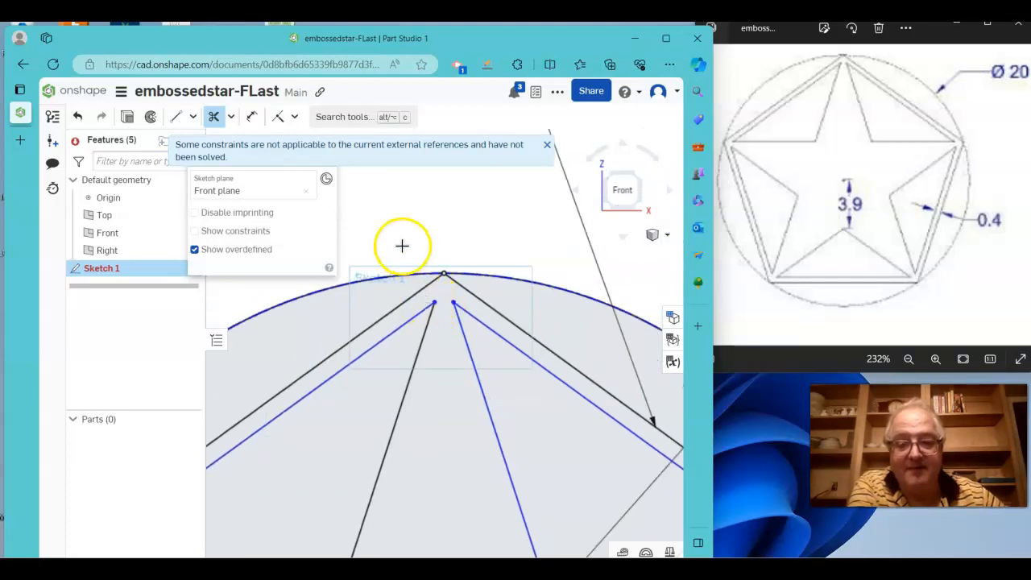
middle_drag(403, 245, 691, 74)
scroll(327, 441, up, 5)
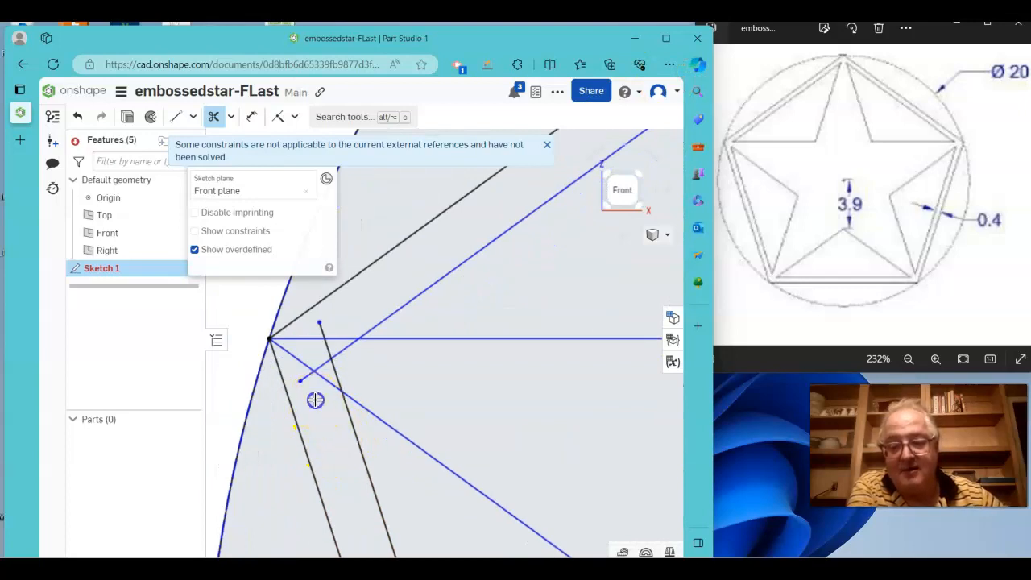
drag(307, 376, 305, 314)
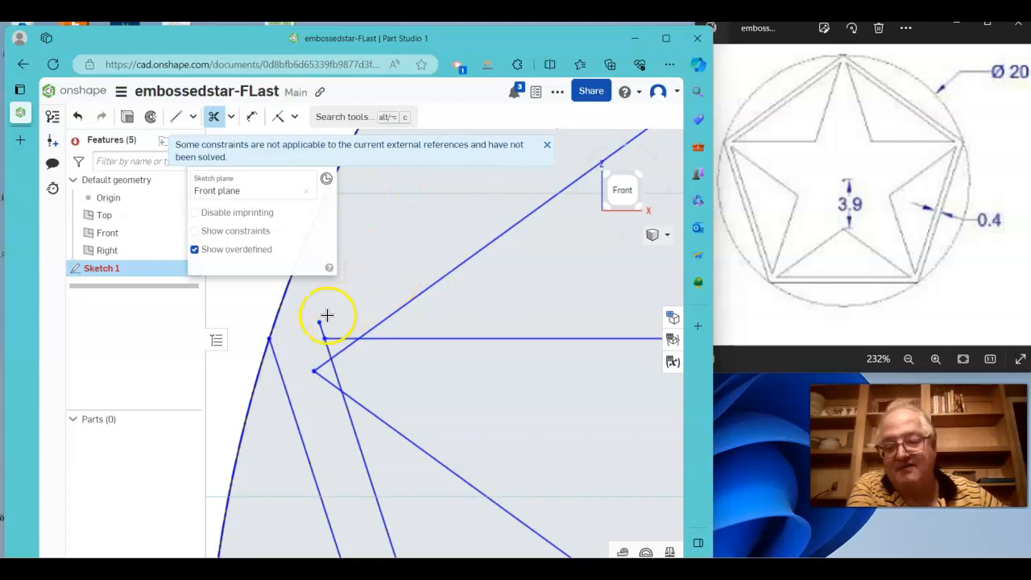
Redraw the outer pentagon's upper-left side as a line from its top vertex to its left vertex.
scroll(393, 287, down, 3)
mouse_move(535, 252)
middle_down()
mouse_move(503, 331)
mouse_move(506, 376)
mouse_move(470, 392)
middle_up()
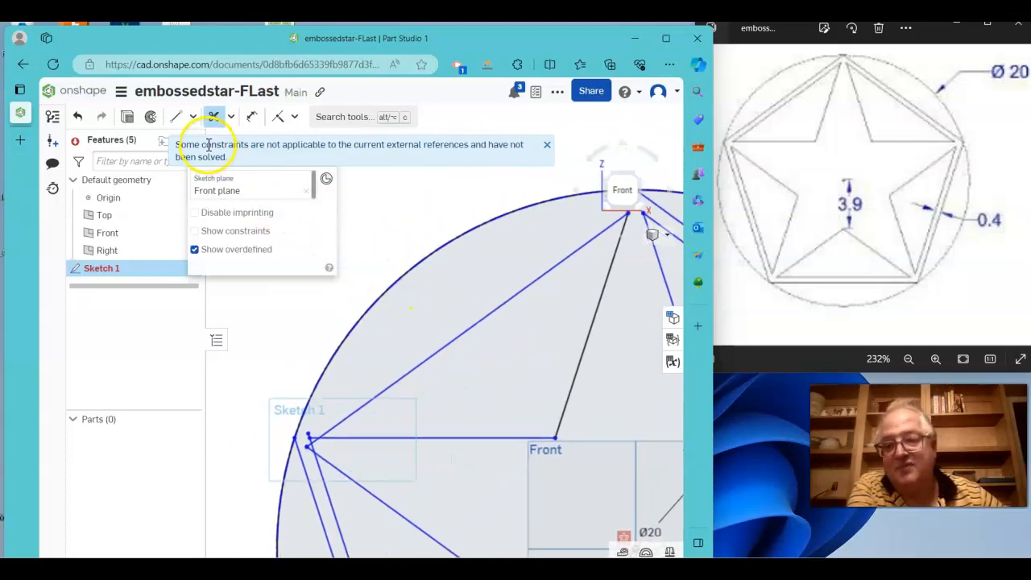
click(176, 116)
mouse_move(458, 213)
middle_down()
mouse_move(395, 217)
mouse_move(438, 223)
mouse_move(385, 238)
middle_up()
click(542, 218)
mouse_move(400, 286)
middle_down()
mouse_move(470, 276)
mouse_move(495, 258)
middle_up()
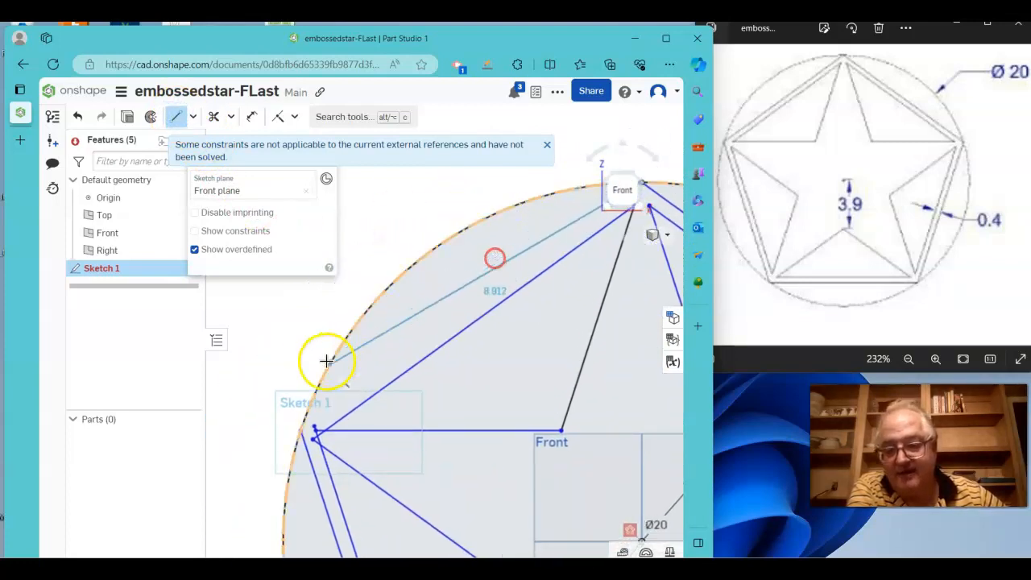
click(302, 428)
Trim the remaining offset line stubs at the left corner so they end at the star's edges.
scroll(482, 386, up, 3)
mouse_move(425, 413)
middle_down()
mouse_move(567, 314)
mouse_move(717, 235)
middle_up()
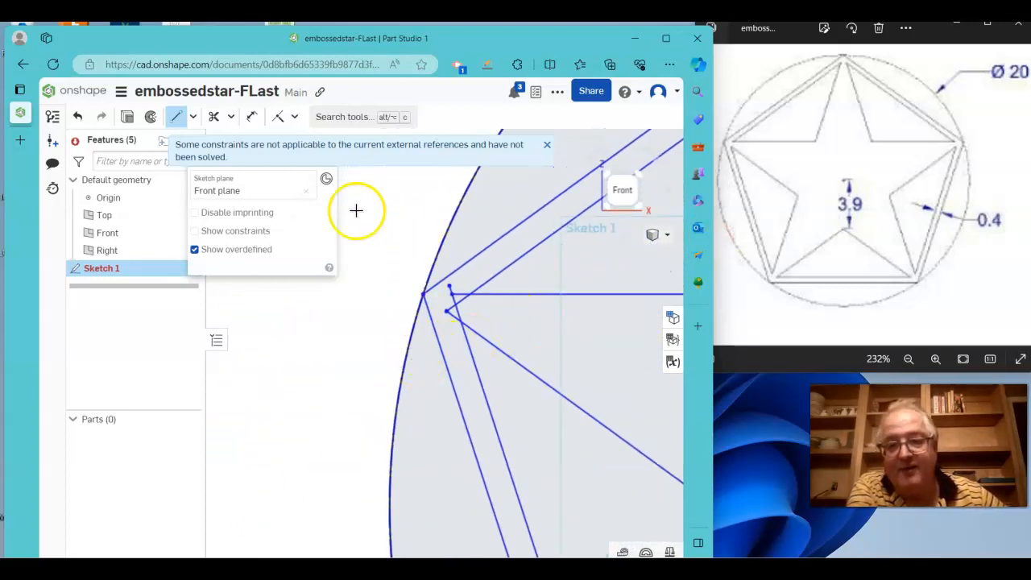
click(213, 118)
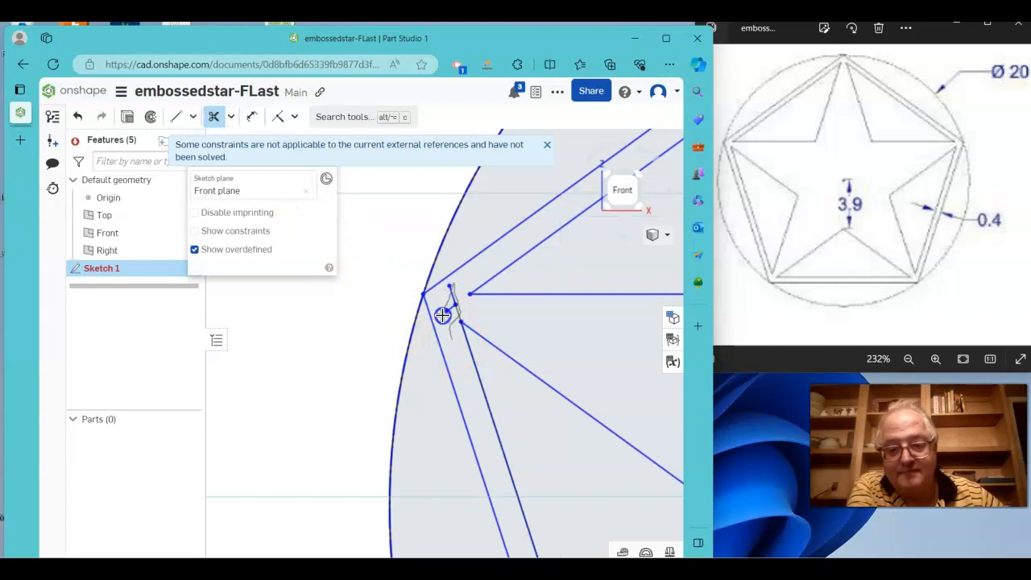
drag(452, 291, 448, 302)
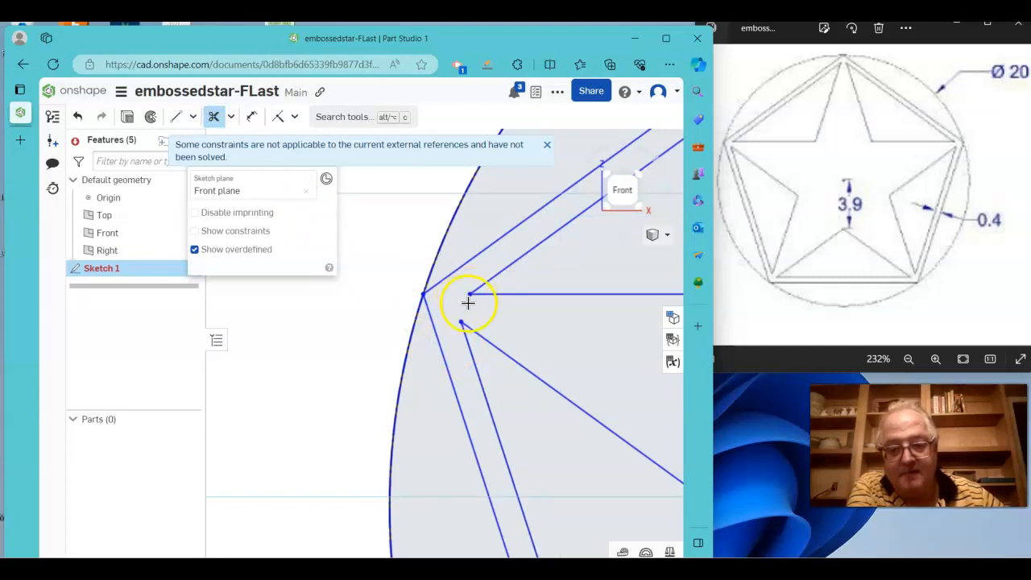
Trim the star and offset line ends that extend past the inner pentagon at its lower-left corner.
scroll(505, 309, down, 4)
middle_drag(554, 335, 403, 224)
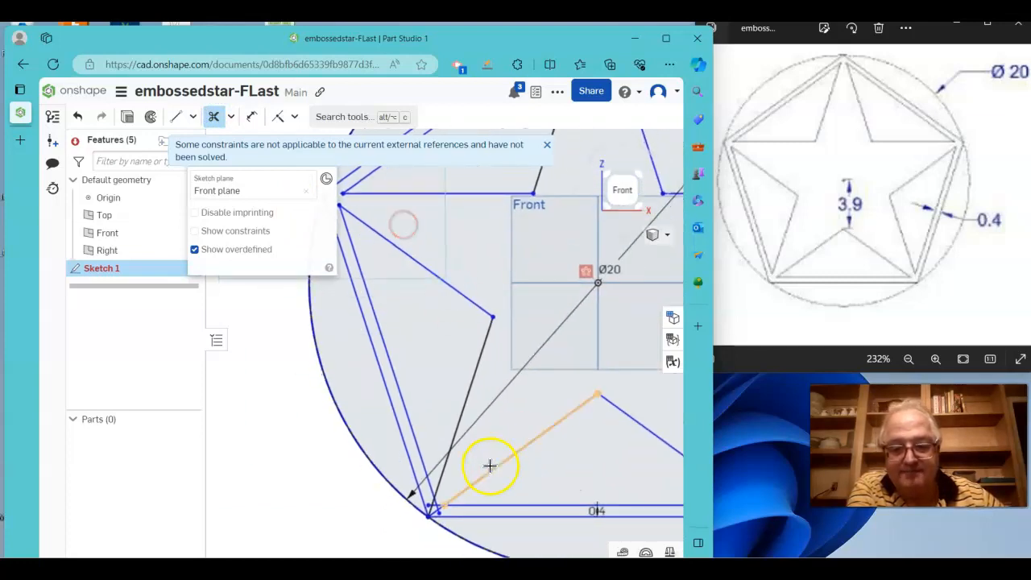
scroll(487, 474, up, 3)
mouse_move(483, 484)
middle_down()
mouse_move(518, 299)
mouse_move(535, 288)
middle_up()
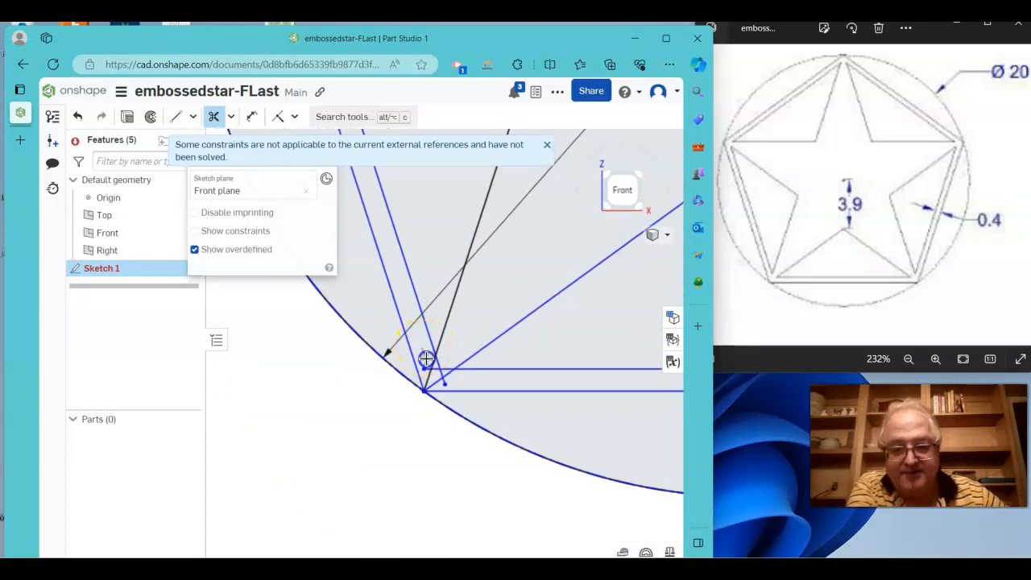
drag(433, 372, 439, 383)
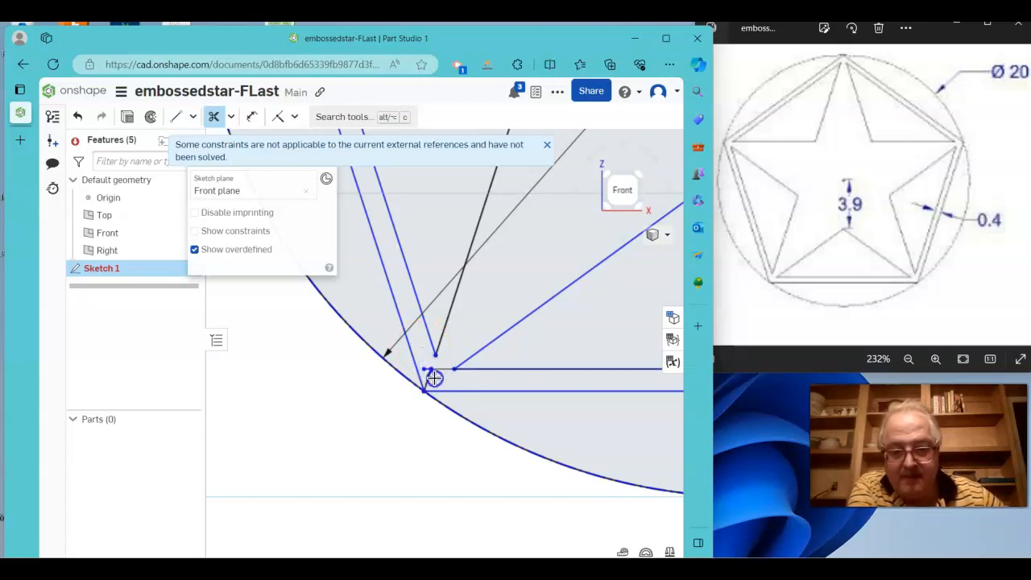
Dimension the vertical distance from the circle's center to the star's lower inner vertex.
scroll(428, 385, down, 8)
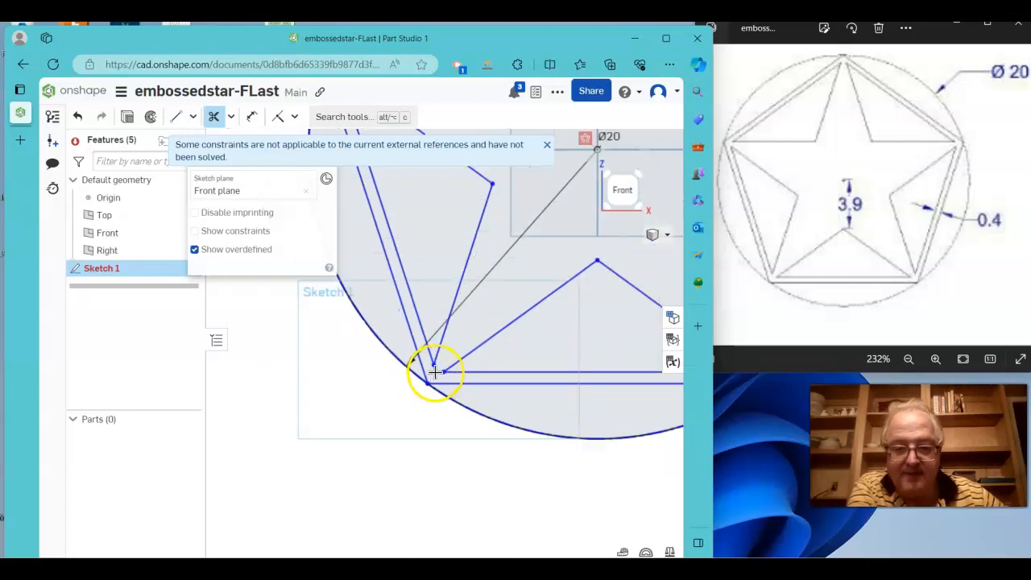
middle_drag(362, 375, 415, 425)
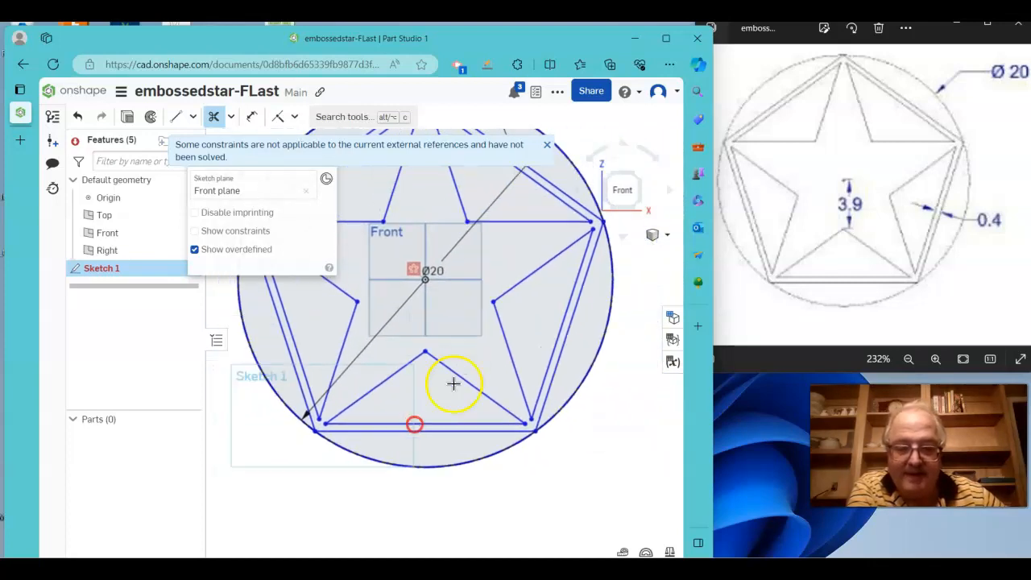
scroll(474, 326, down, 3)
middle_drag(446, 220, 465, 282)
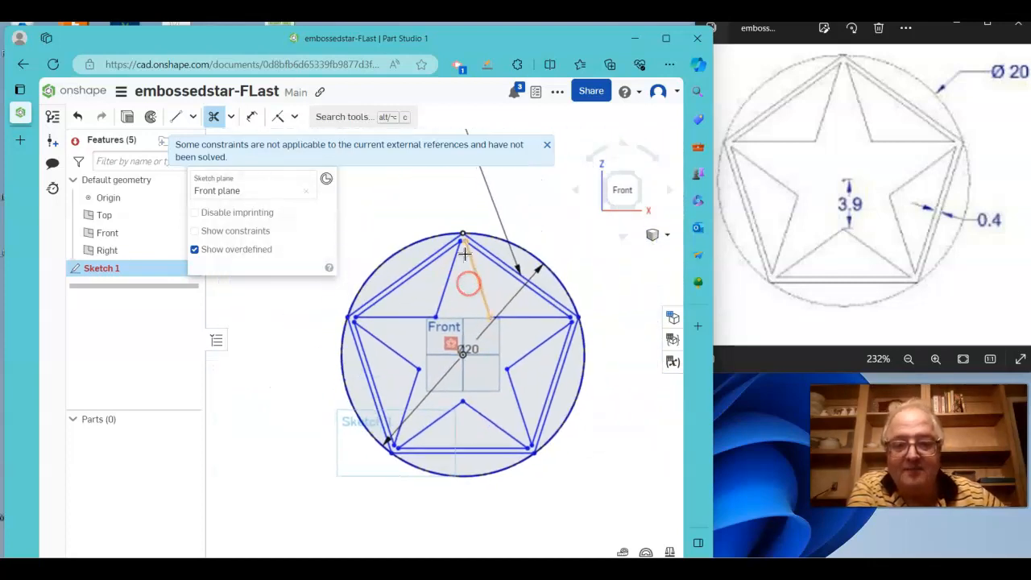
scroll(461, 251, up, 5)
scroll(460, 226, down, 5)
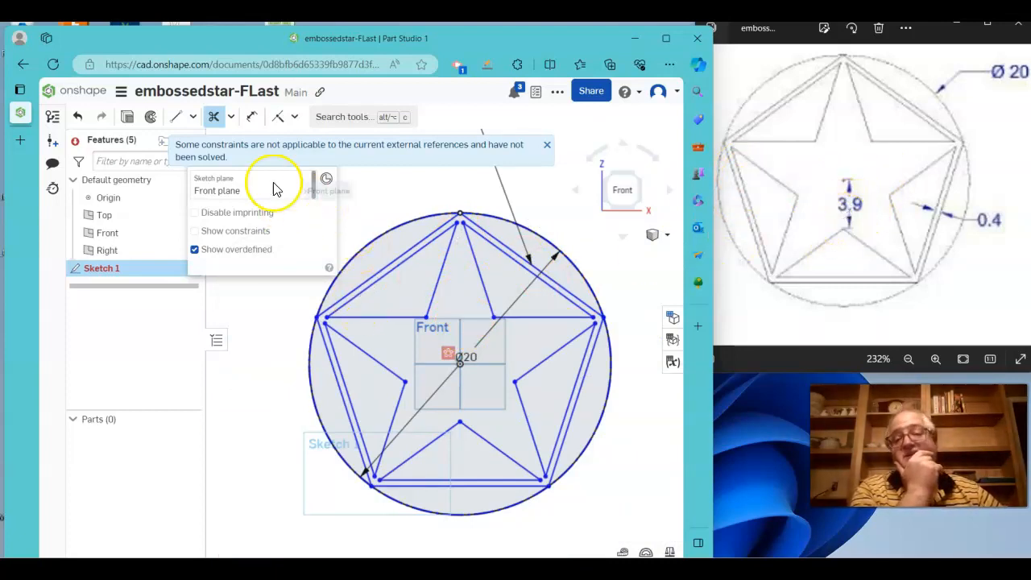
click(248, 119)
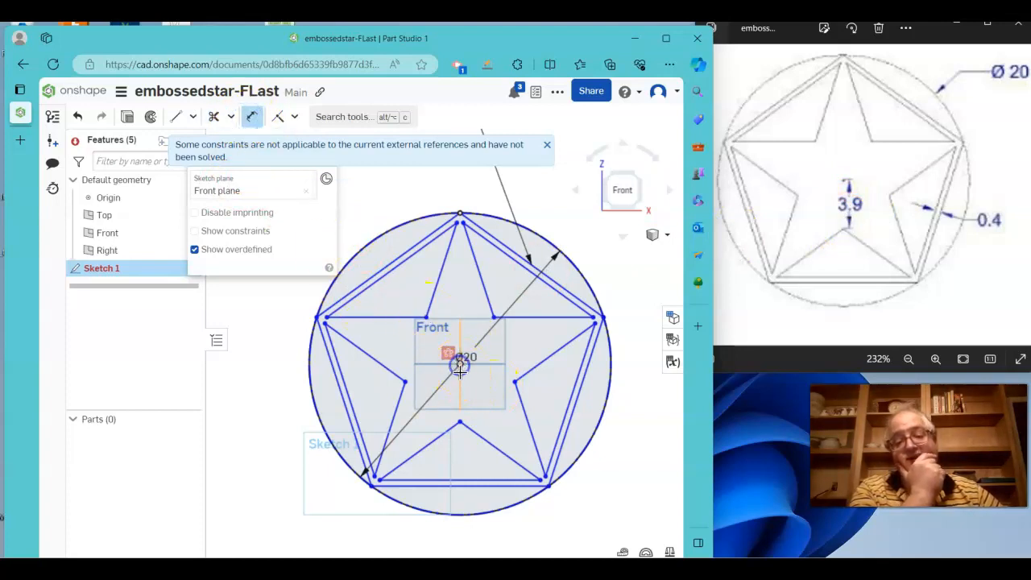
click(482, 392)
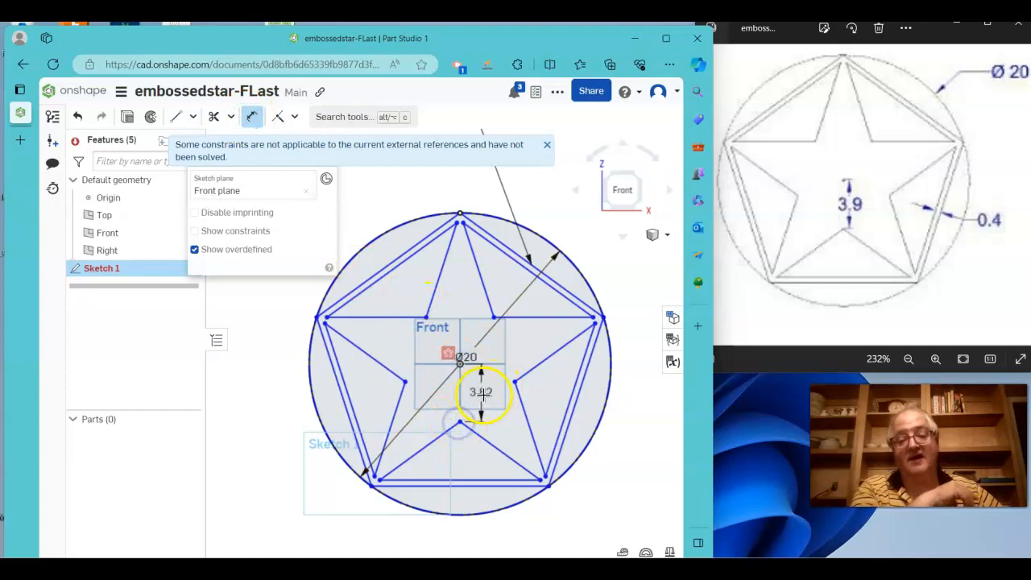
click(488, 396)
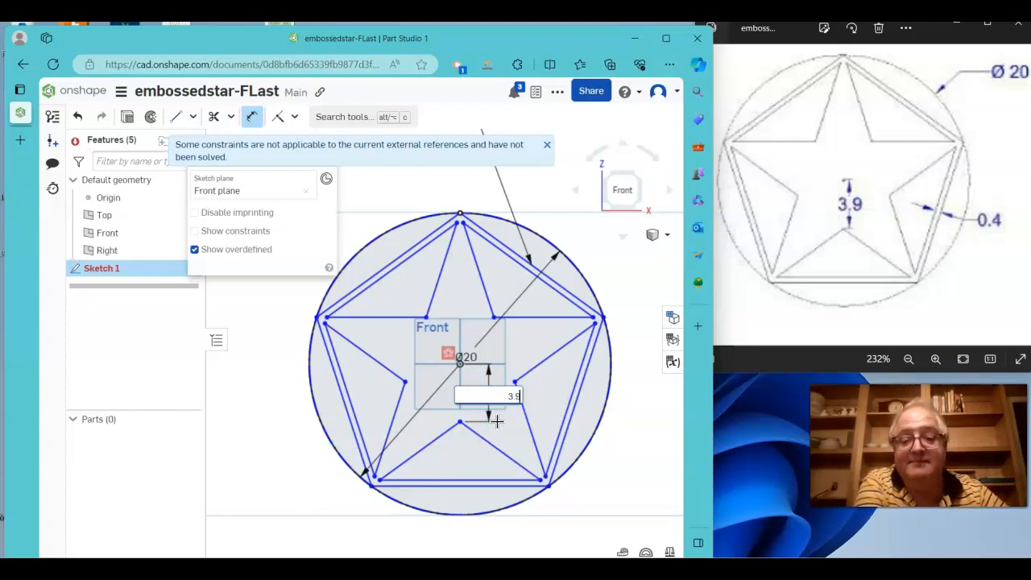
Try setting the distance from the circle's center to the star's lower inner vertex to 3.9, and undo the change.
text(3.9)
key(Return)
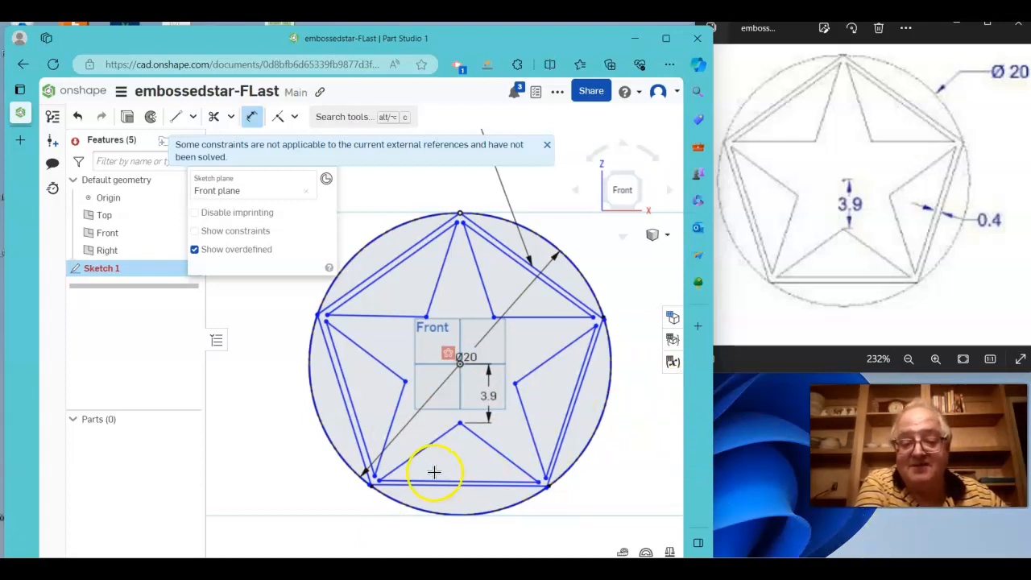
scroll(497, 499, up, 5)
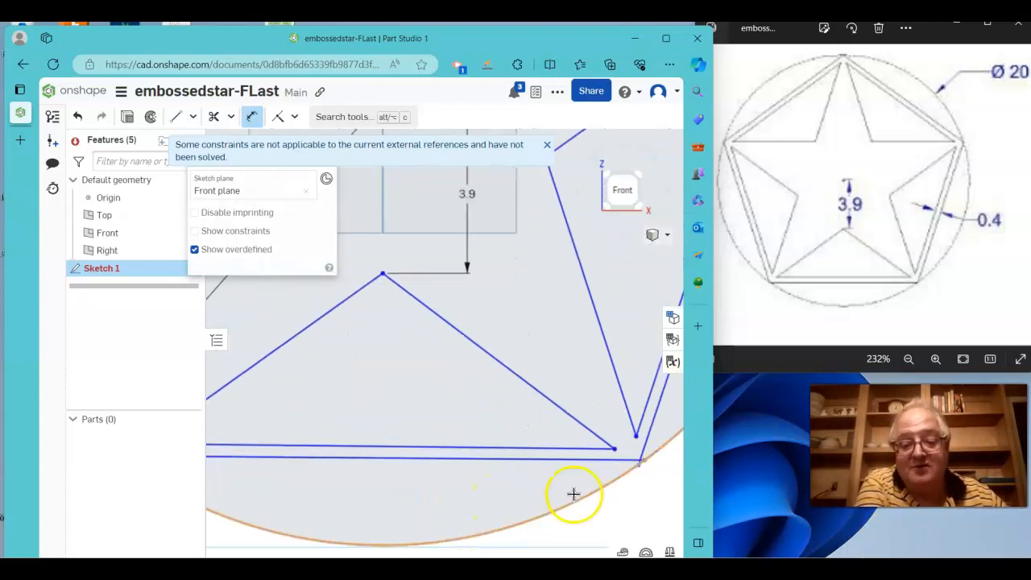
scroll(615, 460, up, 6)
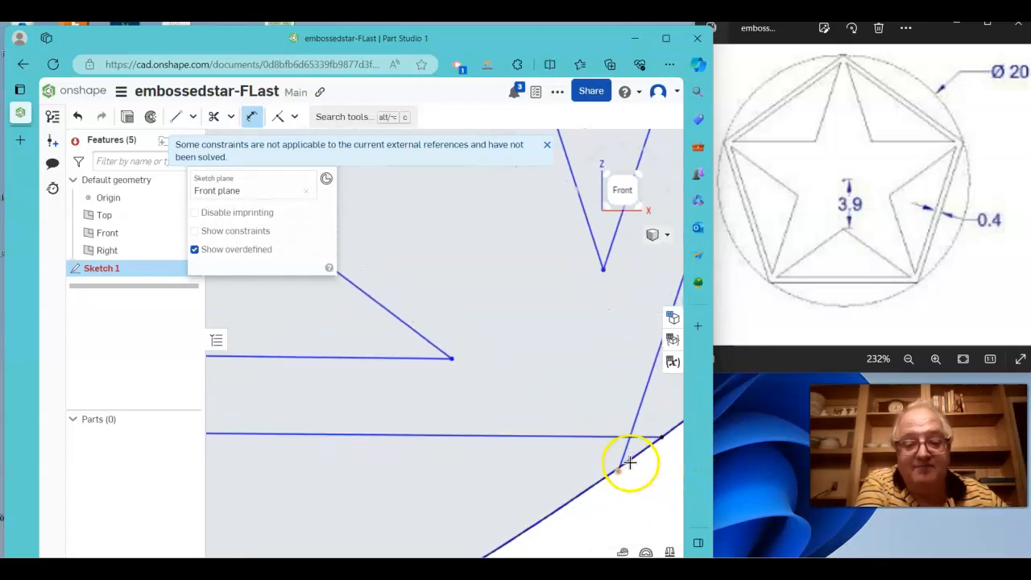
scroll(629, 461, up, 3)
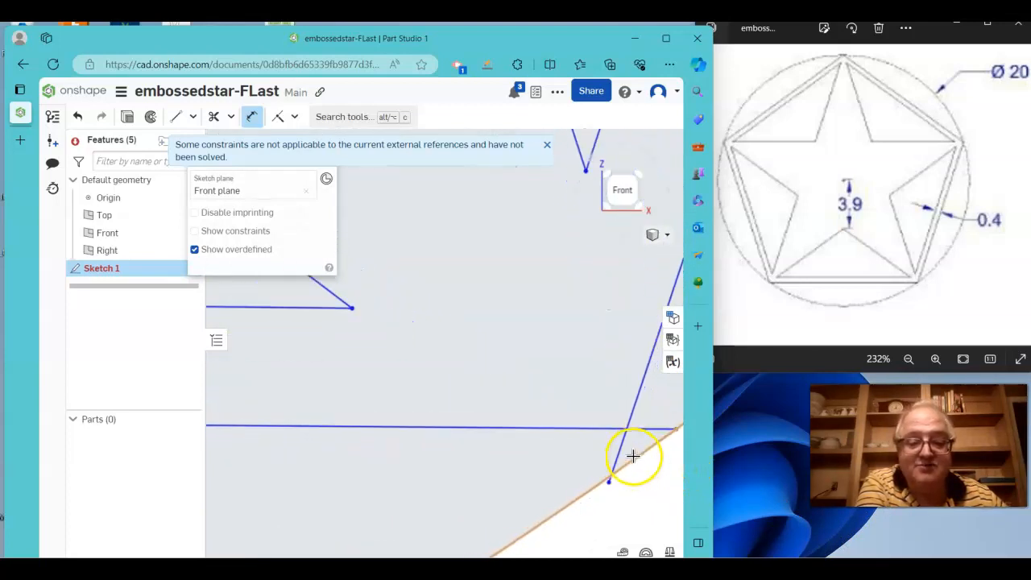
scroll(634, 456, down, 6)
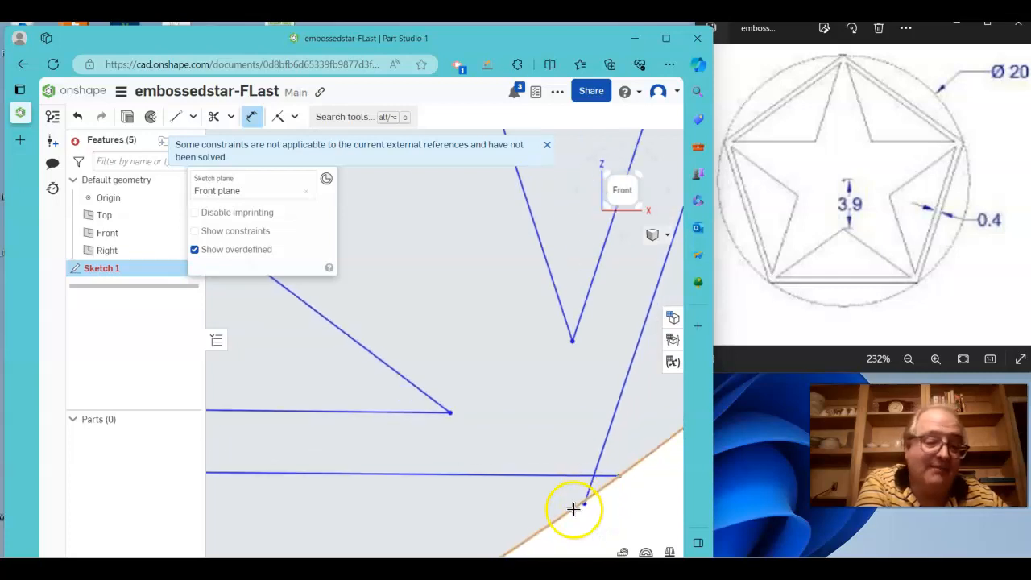
scroll(610, 408, down, 5)
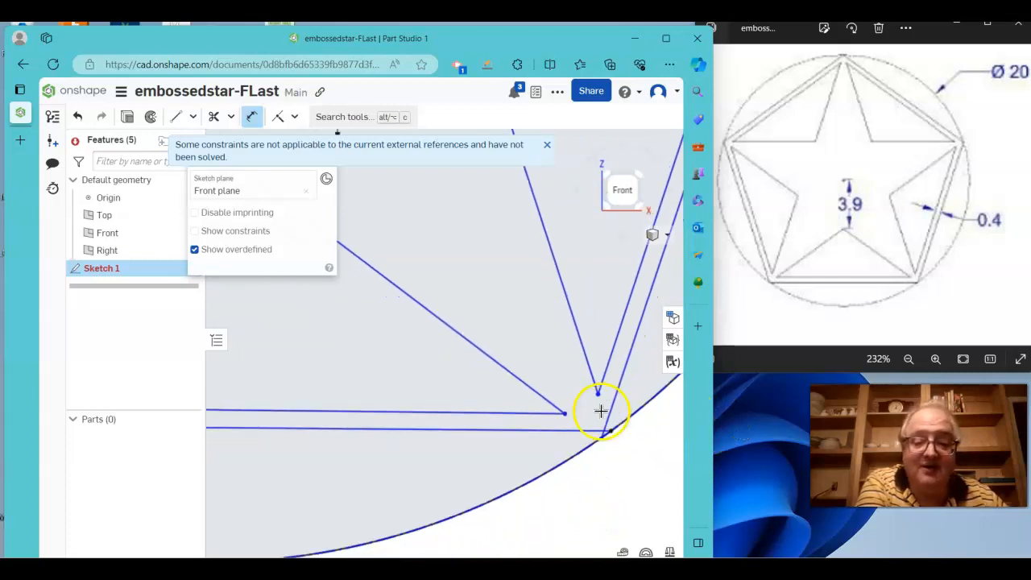
scroll(405, 295, down, 4)
mouse_move(419, 301)
middle_down()
mouse_move(718, 435)
mouse_move(547, 416)
mouse_move(548, 433)
mouse_move(564, 431)
middle_up()
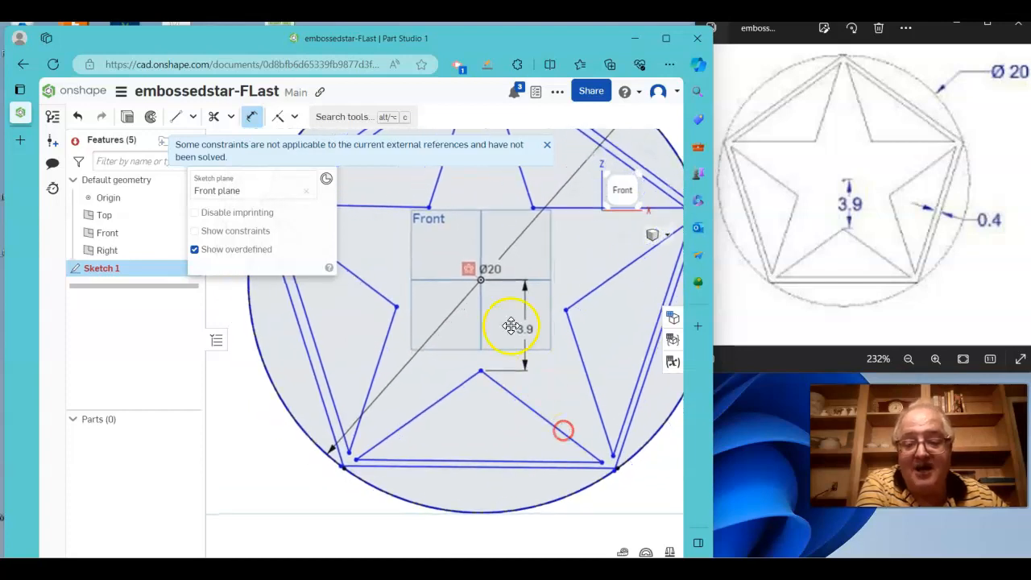
click(77, 118)
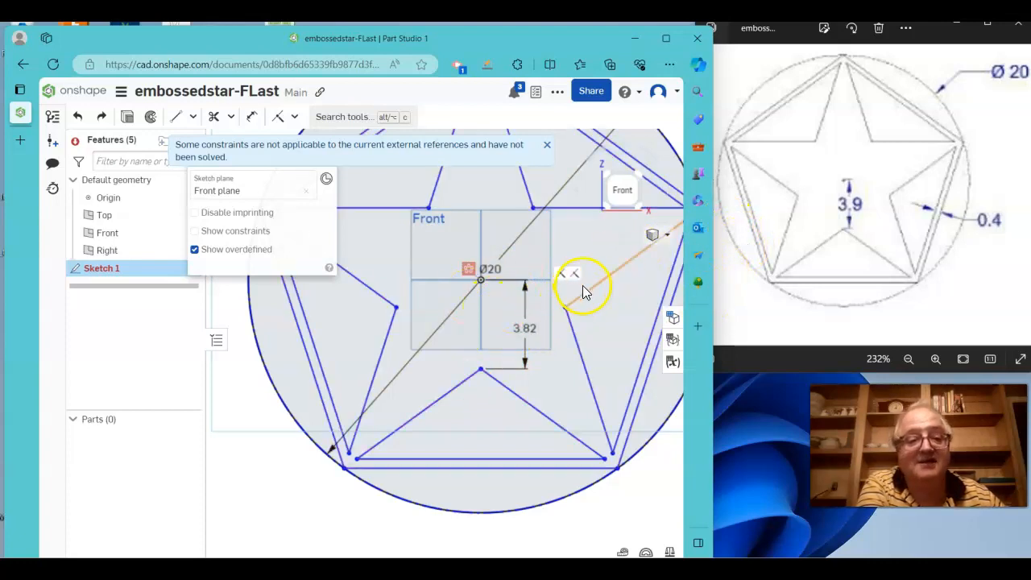
Dismiss the notification about unsolved sketch constraints.
scroll(561, 286, down, 2)
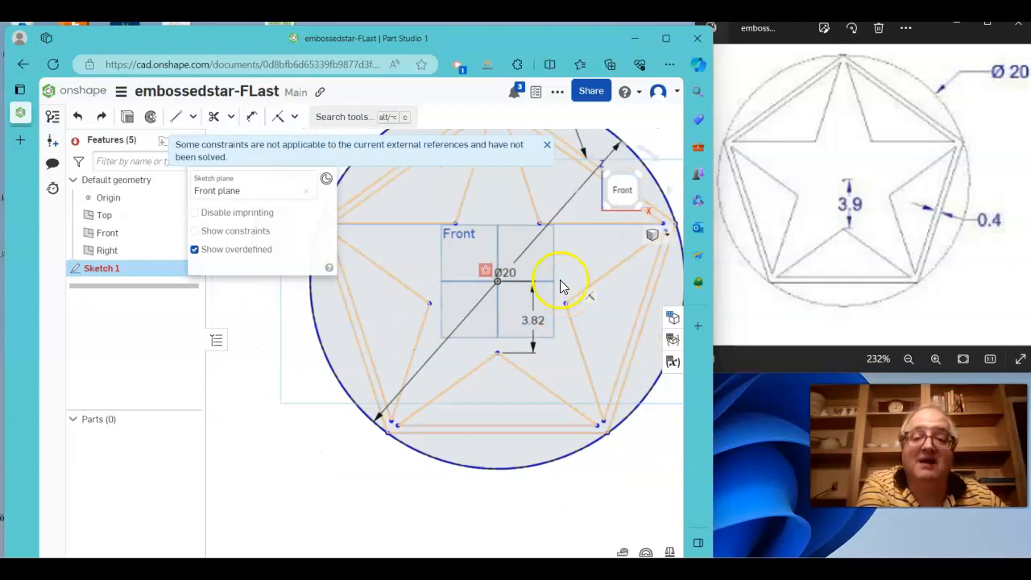
mouse_move(645, 484)
middle_down()
mouse_move(545, 518)
mouse_move(592, 537)
middle_up()
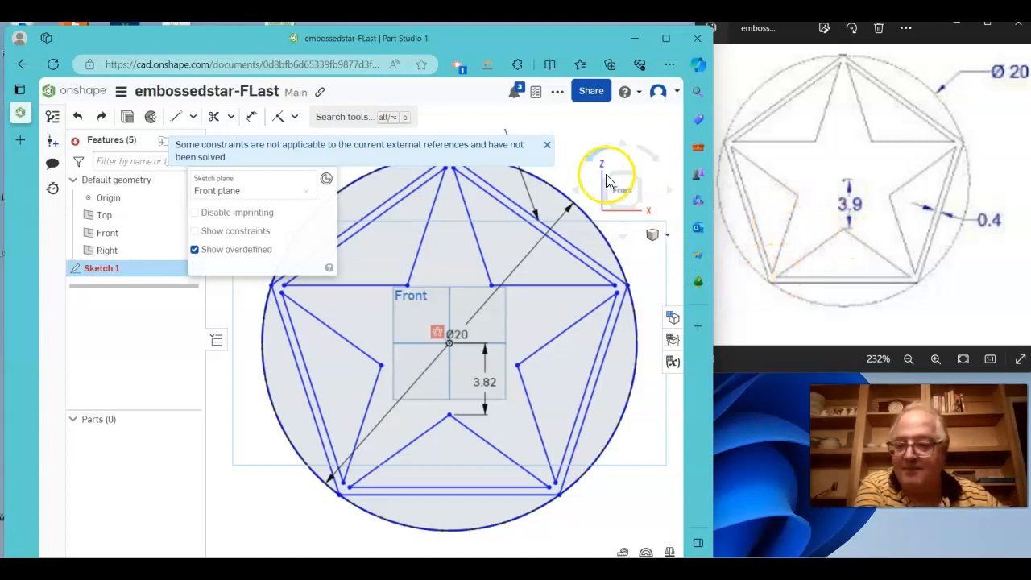
click(548, 148)
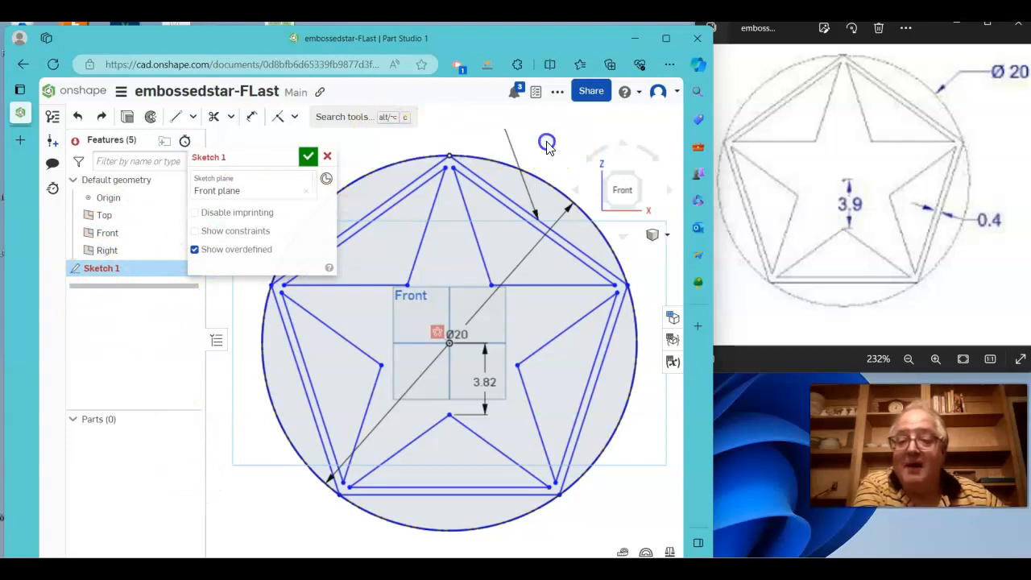
Finish the star sketch and switch the model to the isometric view.
click(310, 157)
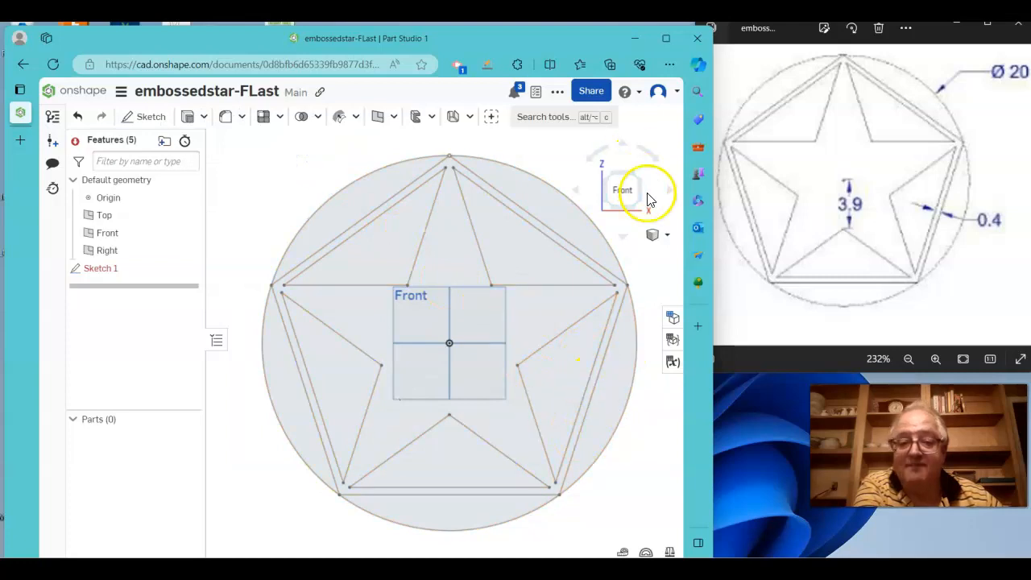
click(666, 237)
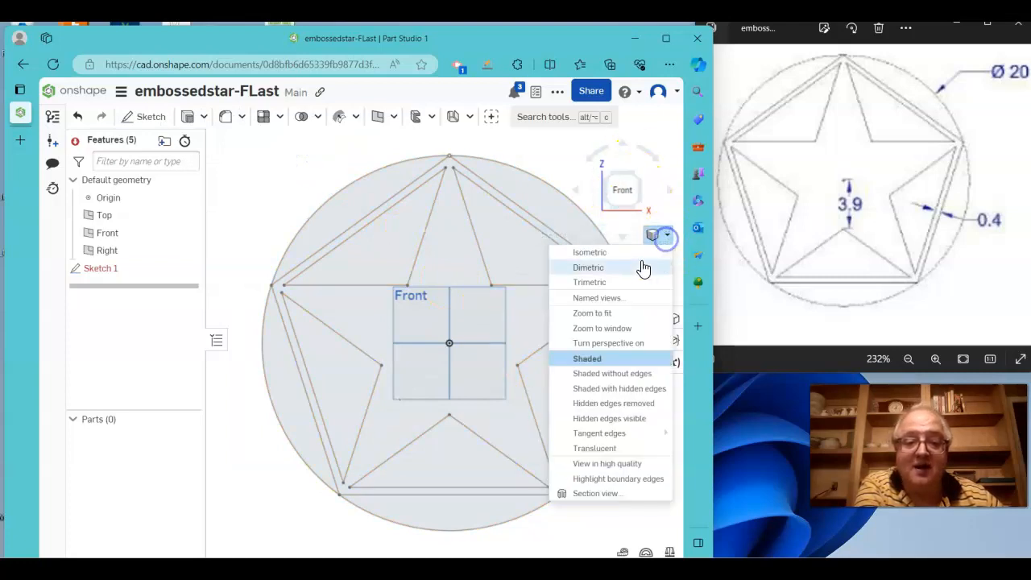
click(628, 254)
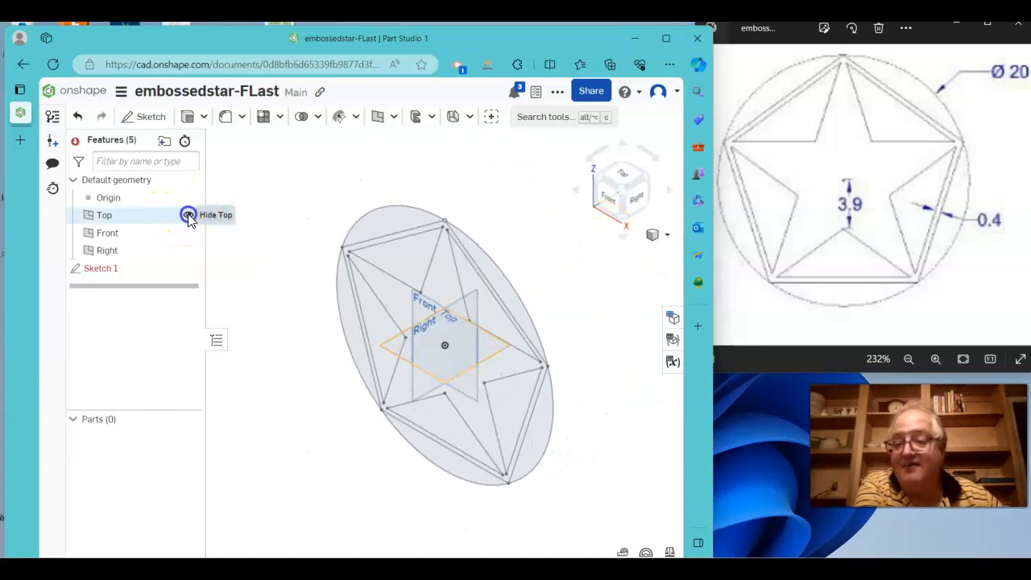
Hide the Top, Front and Right default planes.
click(188, 216)
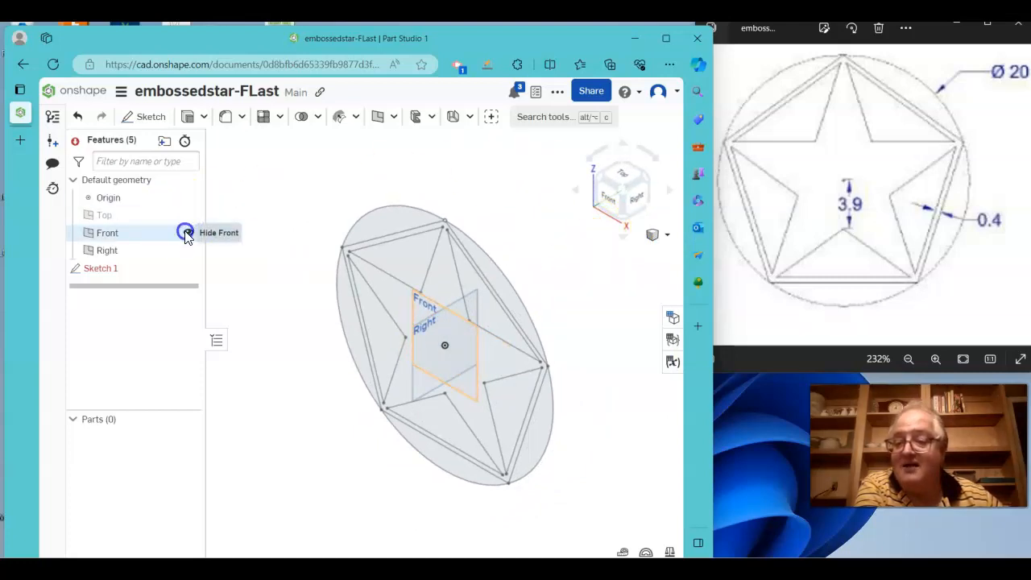
click(187, 234)
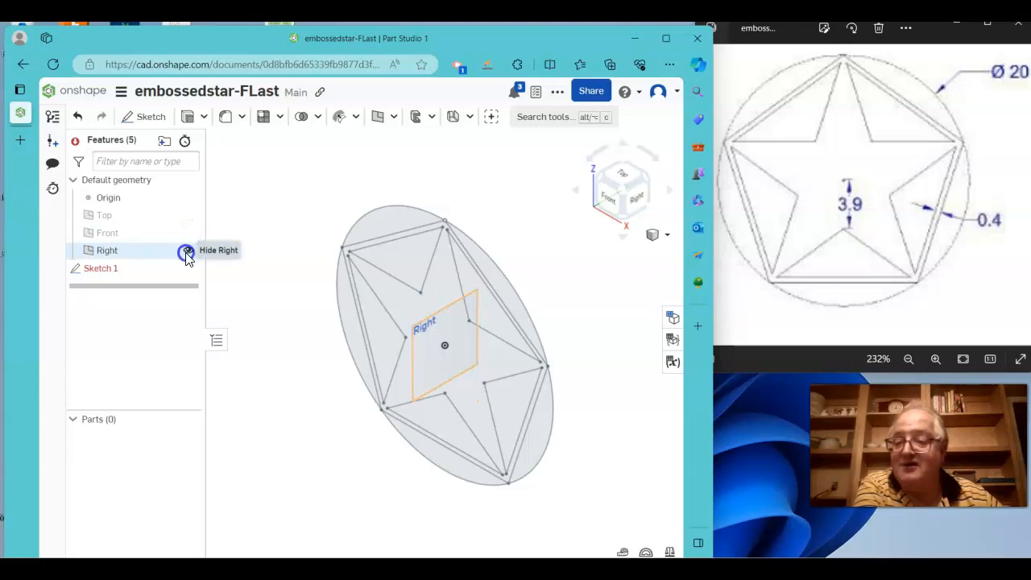
click(186, 252)
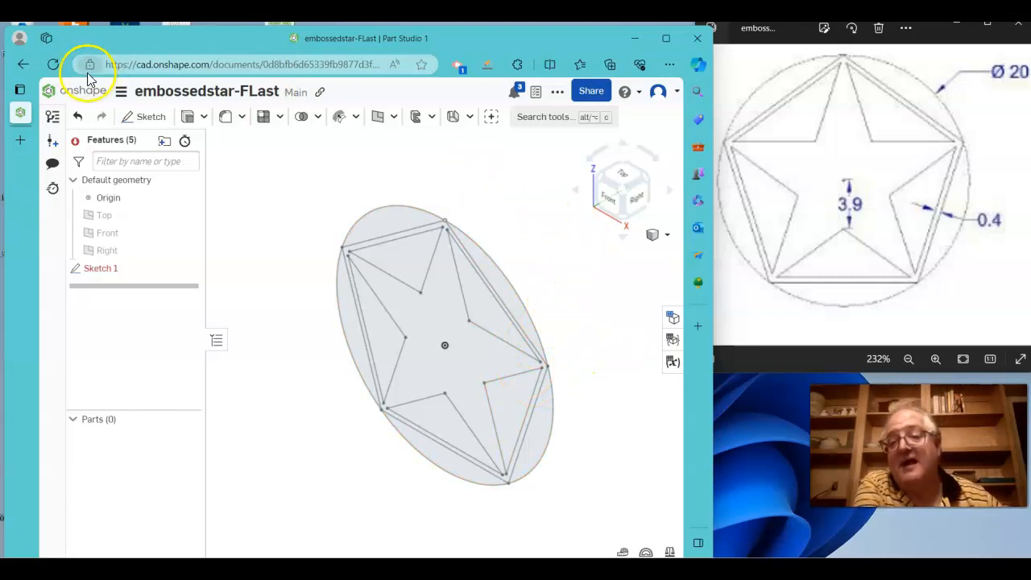
Start a new solid extrusion of the sketch region forming the star and pentagon border, and reverse its direction toward the back.
click(184, 119)
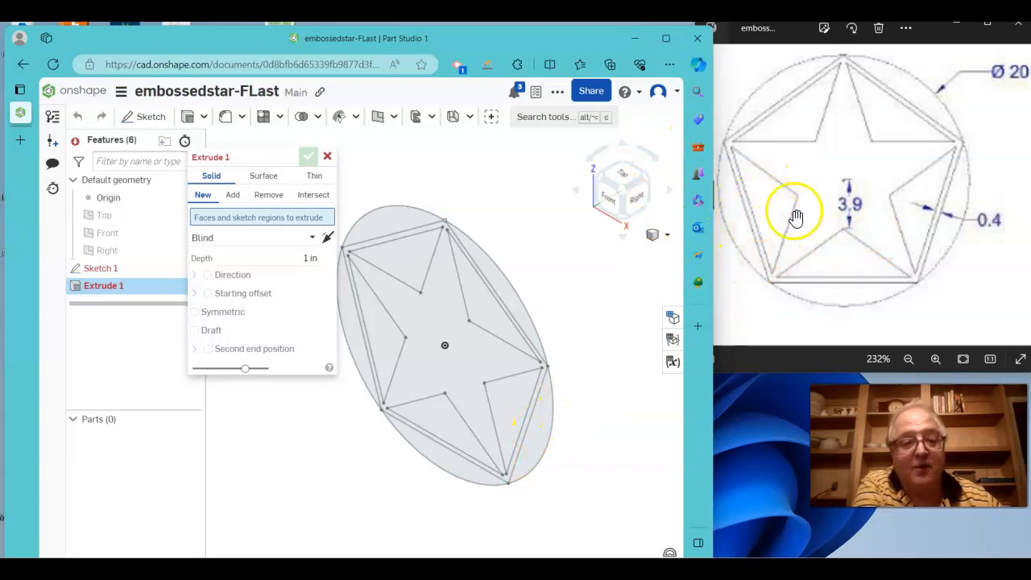
scroll(780, 213, down, 2)
scroll(780, 211, down, 6)
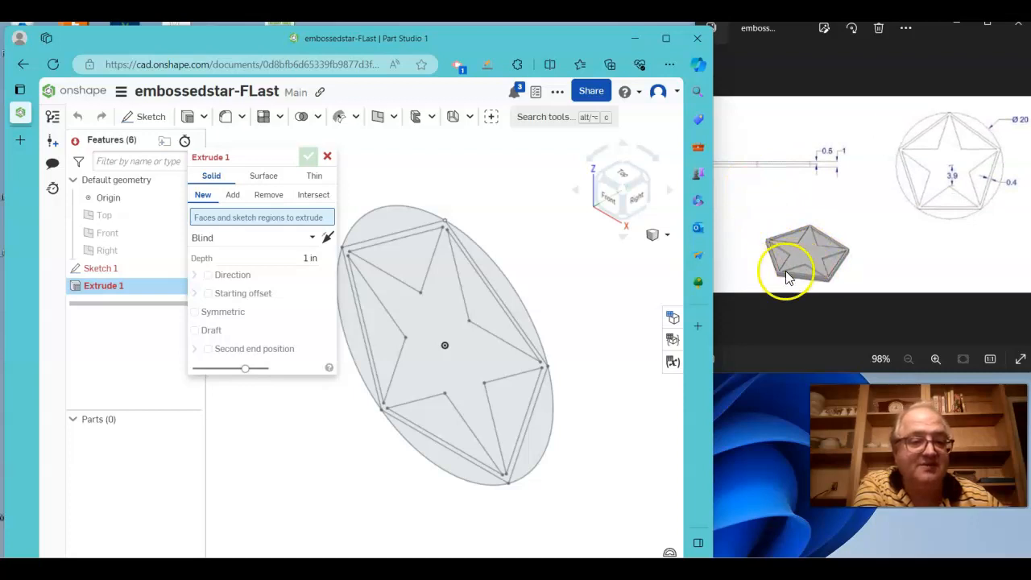
scroll(790, 181, up, 4)
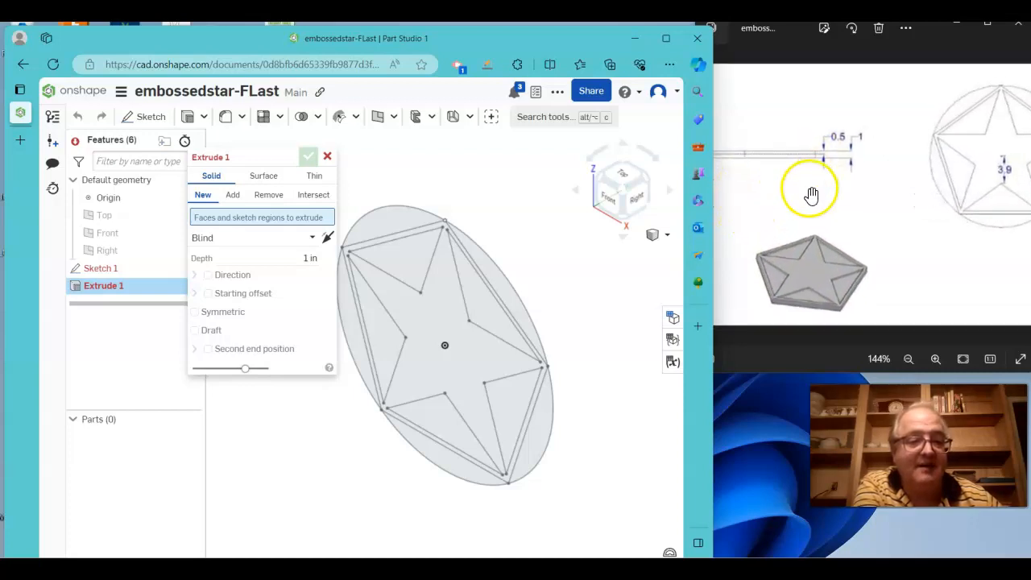
scroll(846, 295, up, 2)
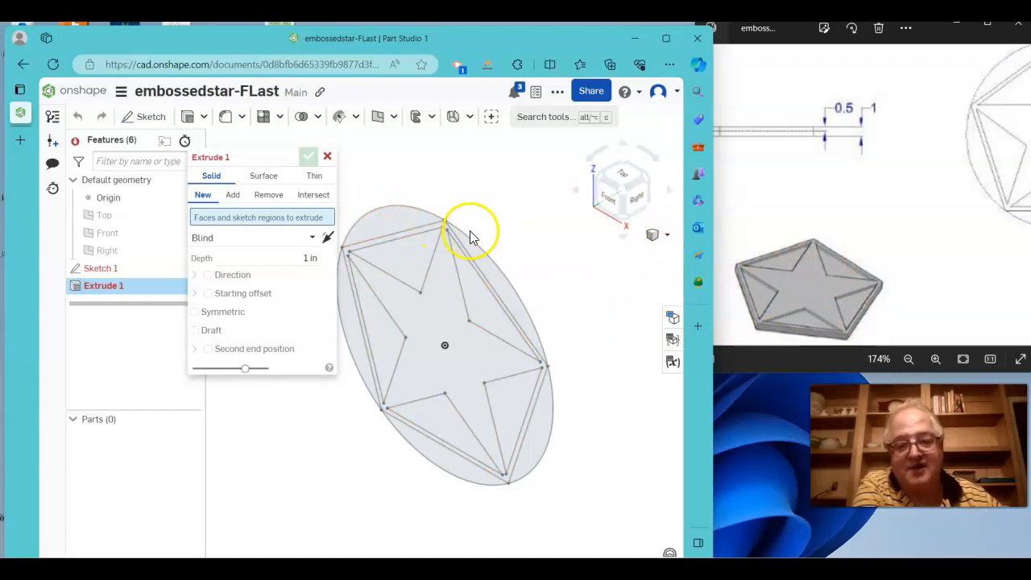
click(414, 230)
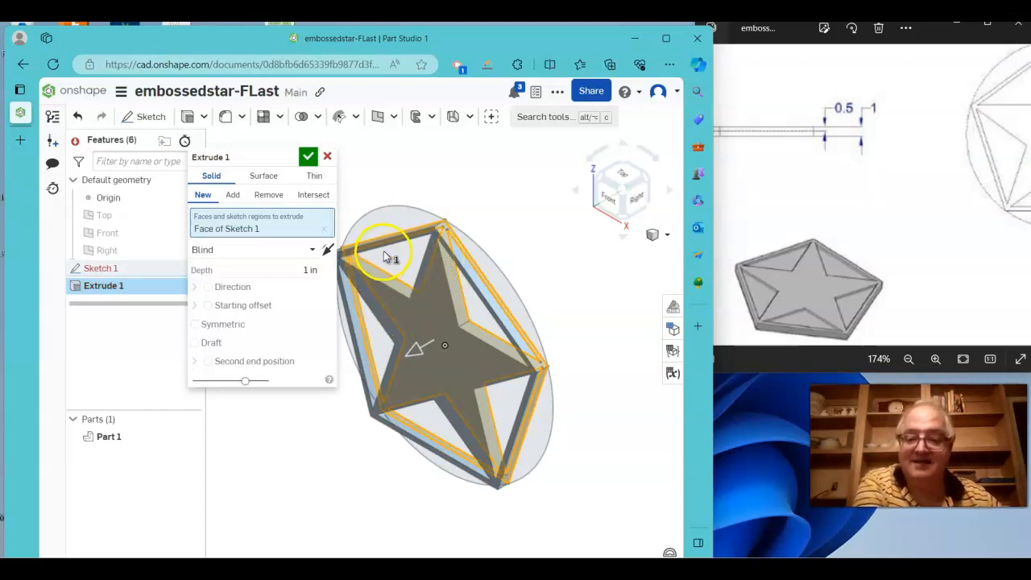
click(414, 355)
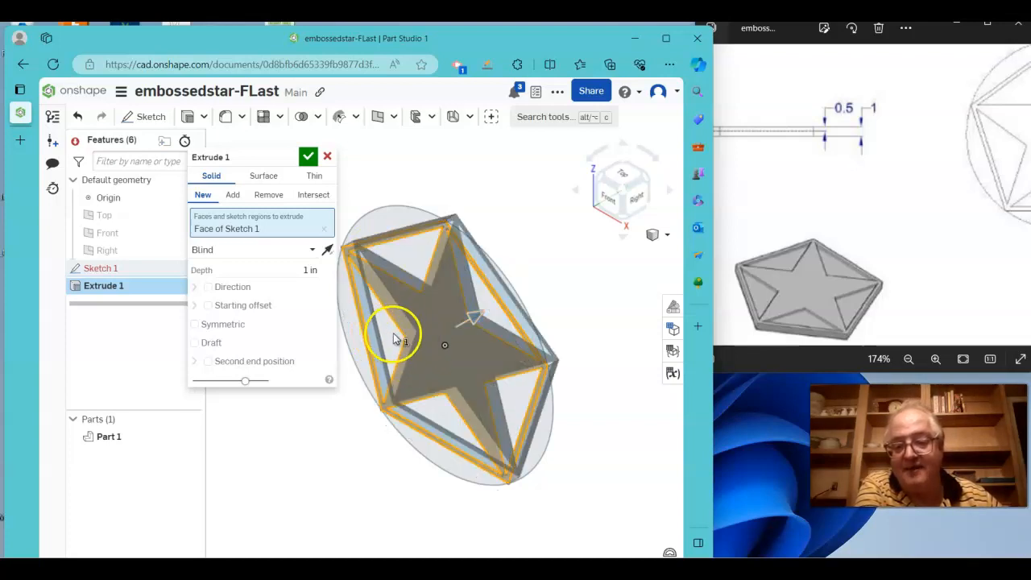
Add the five triangular regions around the star to the extrusion, keeping its direction toward the back.
click(395, 338)
click(443, 304)
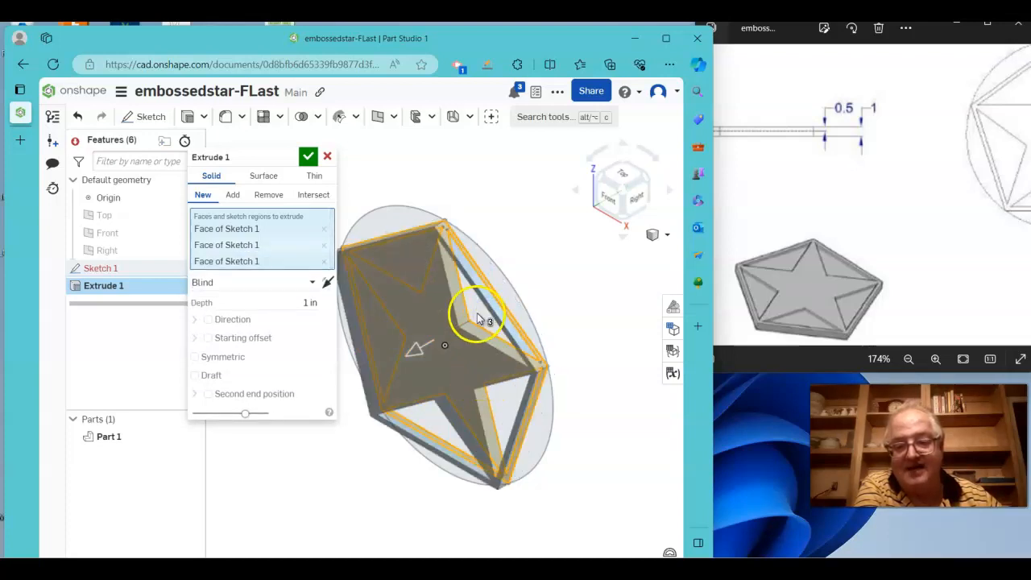
click(420, 344)
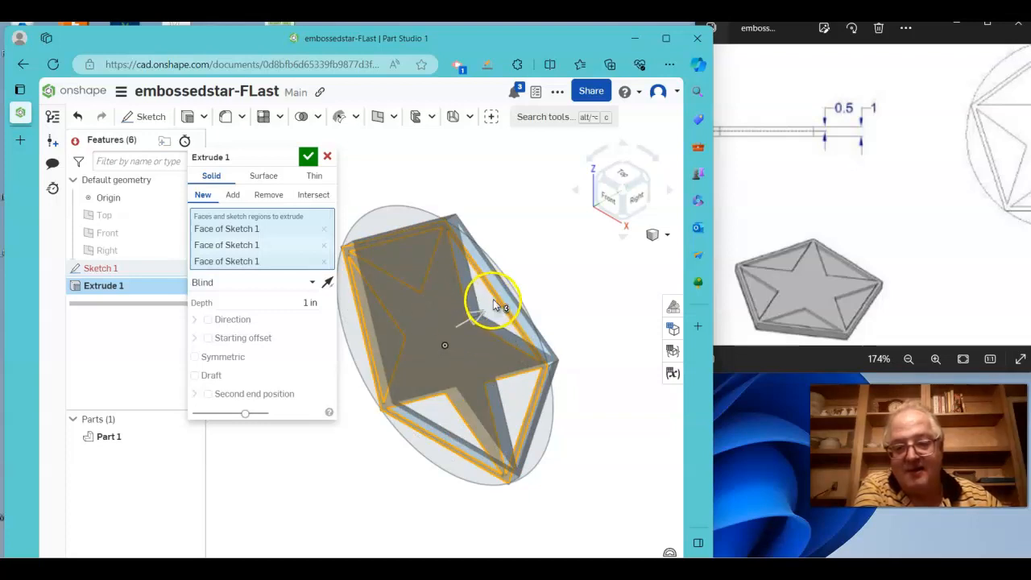
click(494, 299)
click(522, 403)
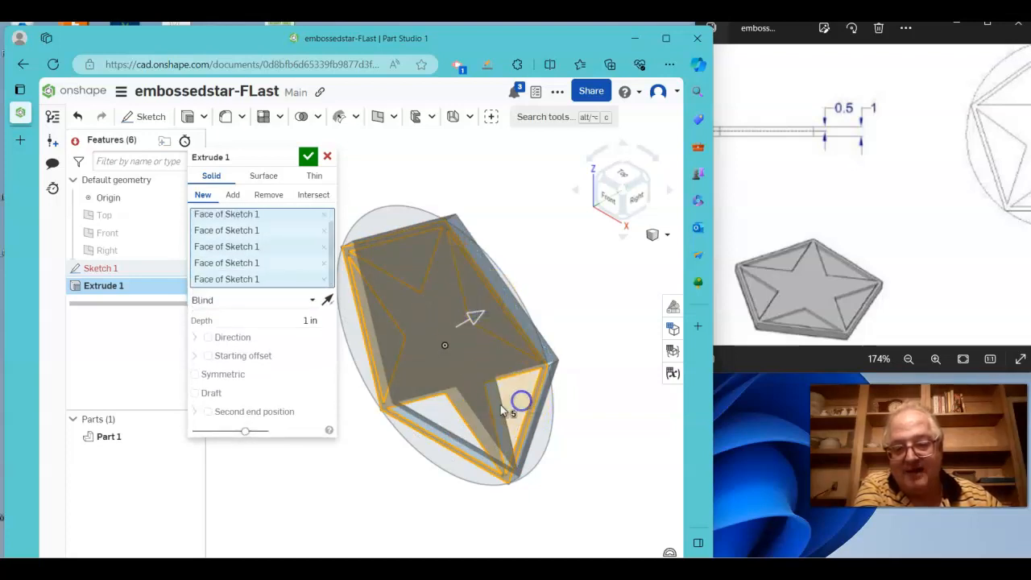
click(436, 419)
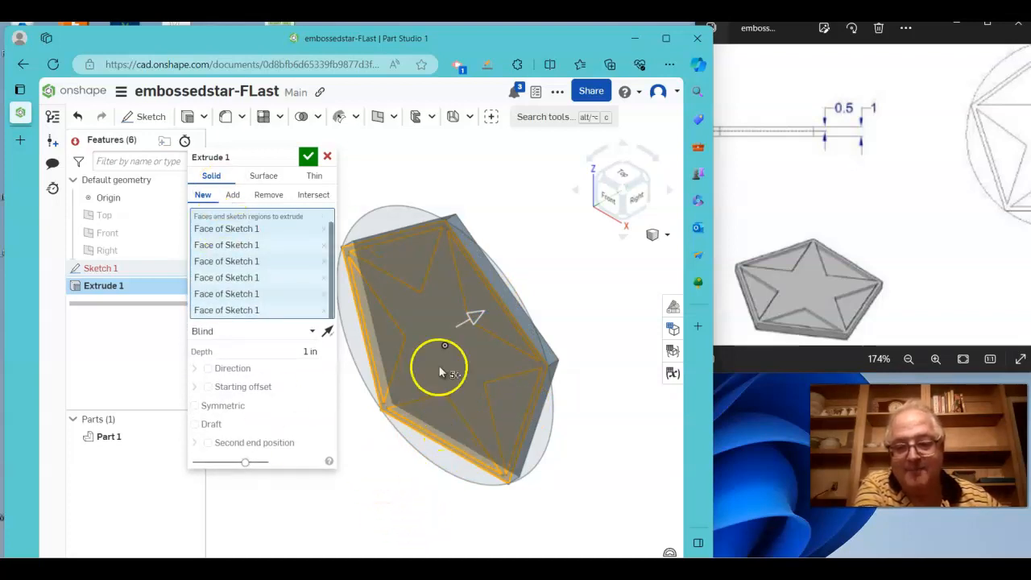
Set the pentagon extrusion's depth to 0.5 in and complete it.
click(306, 352)
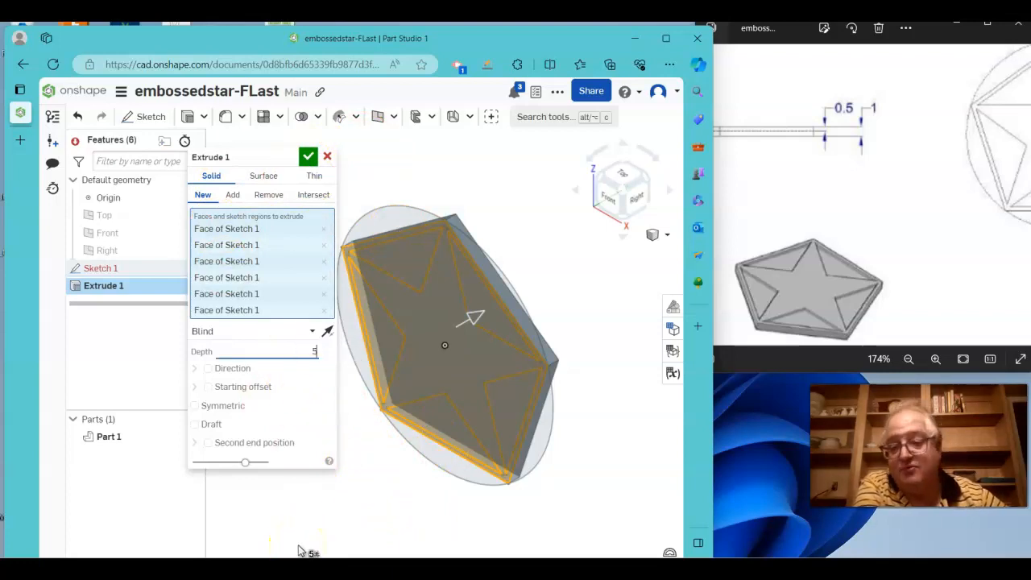
key(Return)
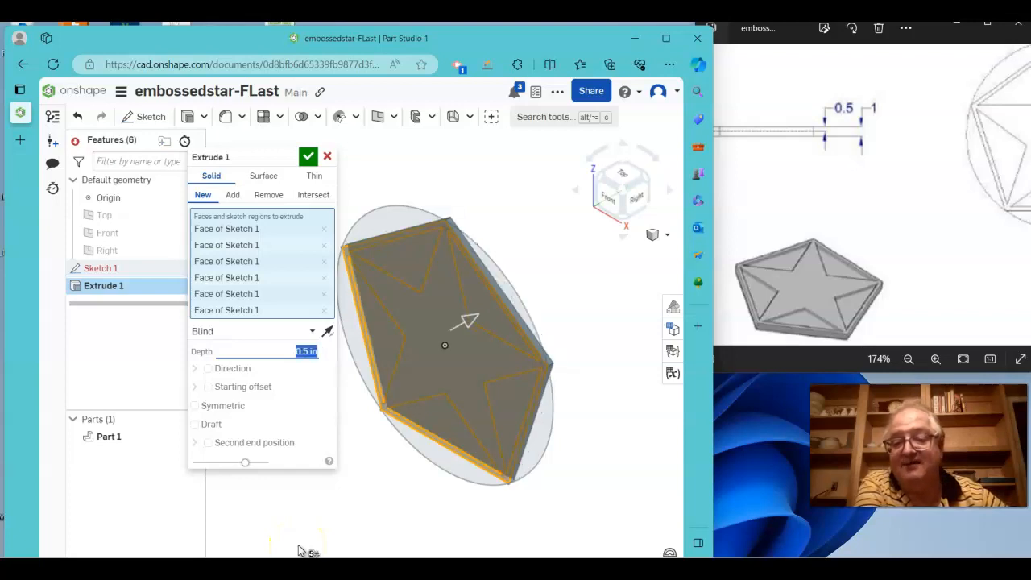
click(308, 157)
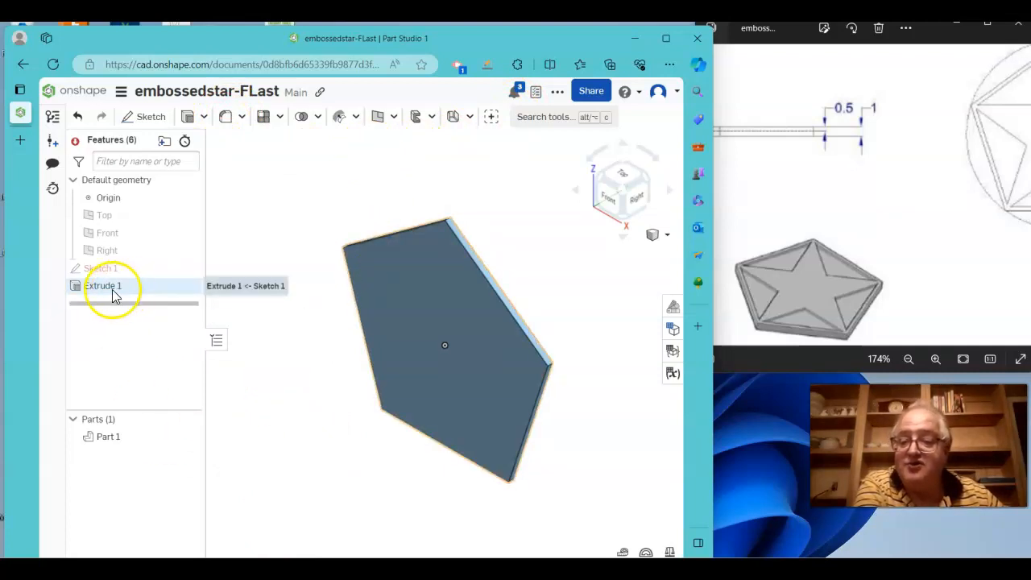
Show Sketch 1 again and extrude its star and border region 0.5 in toward the front, added to Part 1.
click(188, 270)
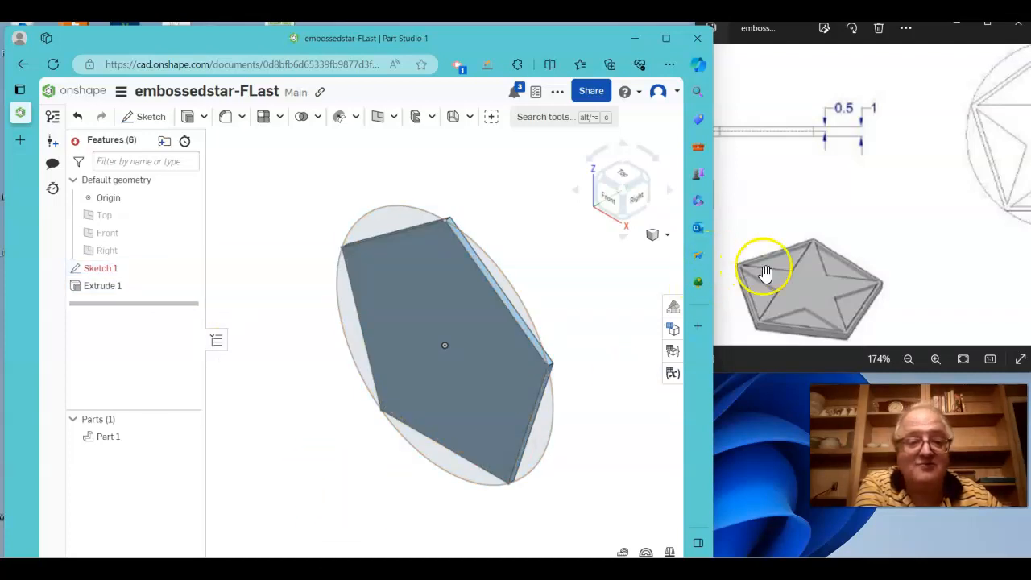
click(189, 119)
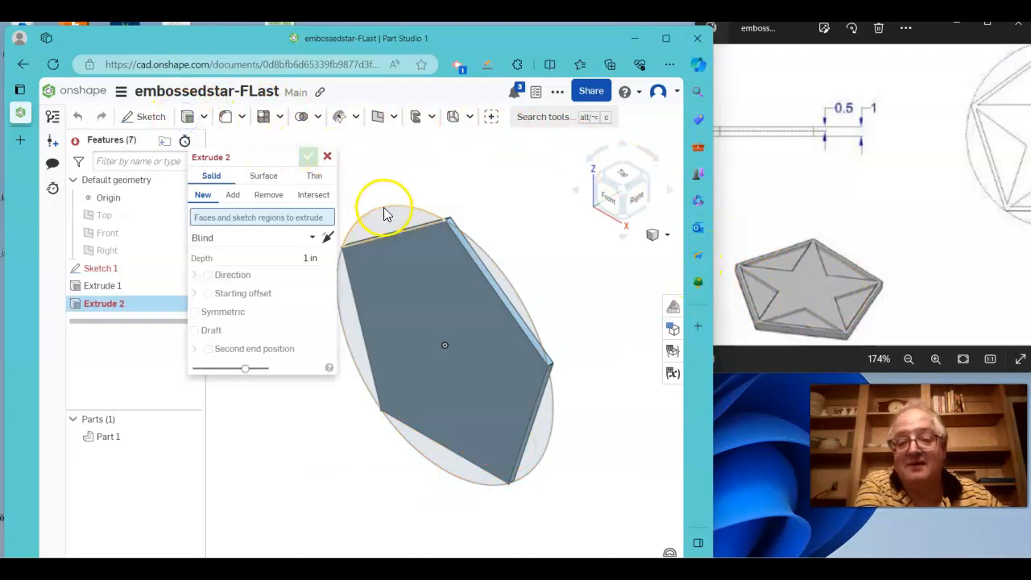
click(447, 357)
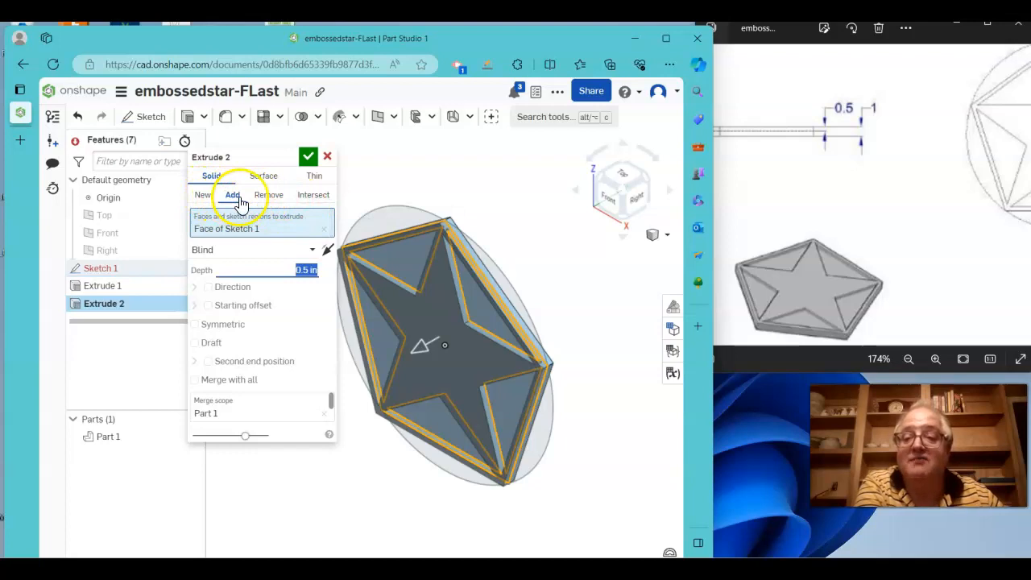
click(310, 158)
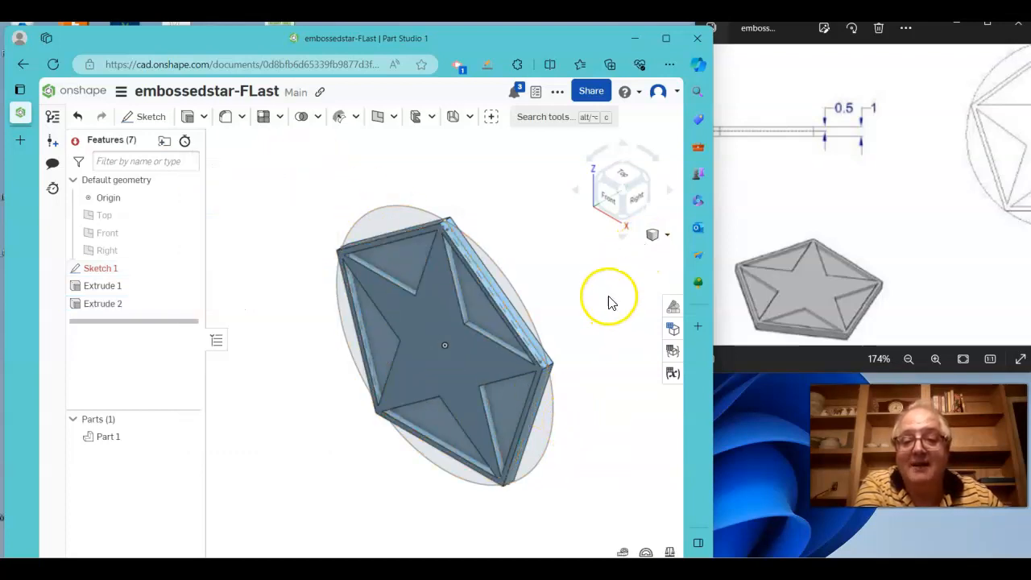
Hide Sketch 1 and display the embossed star part in the isometric view.
scroll(230, 307, up, 2)
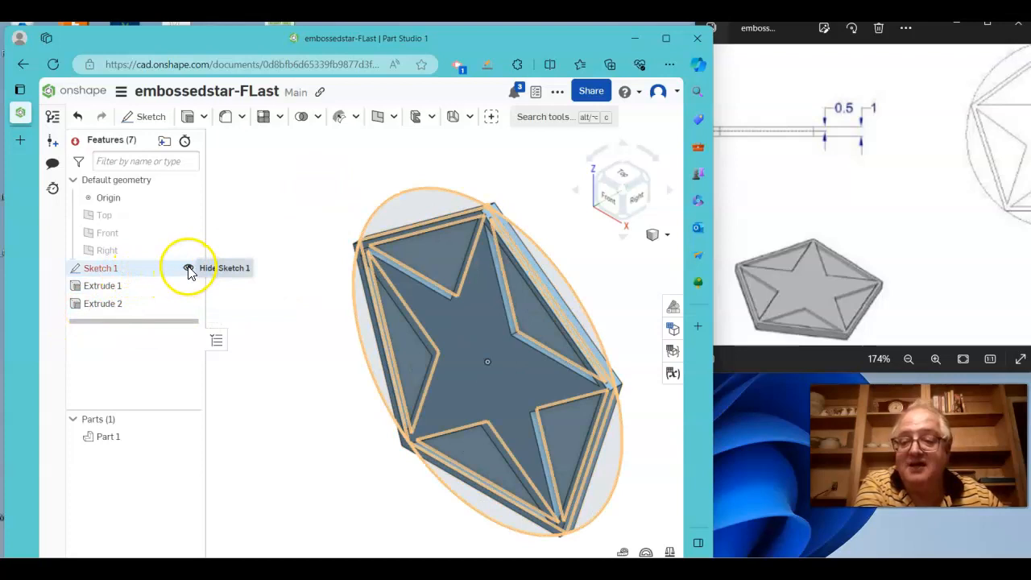
click(189, 269)
scroll(423, 157, down, 1)
middle_drag(516, 205, 449, 225)
mouse_move(562, 310)
right_down()
mouse_move(569, 301)
mouse_move(582, 314)
mouse_move(592, 279)
mouse_move(573, 240)
mouse_move(559, 266)
mouse_move(545, 261)
mouse_move(575, 281)
mouse_move(560, 290)
mouse_move(573, 269)
mouse_move(574, 287)
mouse_move(540, 285)
mouse_move(559, 308)
mouse_move(569, 274)
mouse_move(594, 281)
mouse_move(591, 306)
mouse_move(571, 306)
mouse_move(556, 290)
right_up()
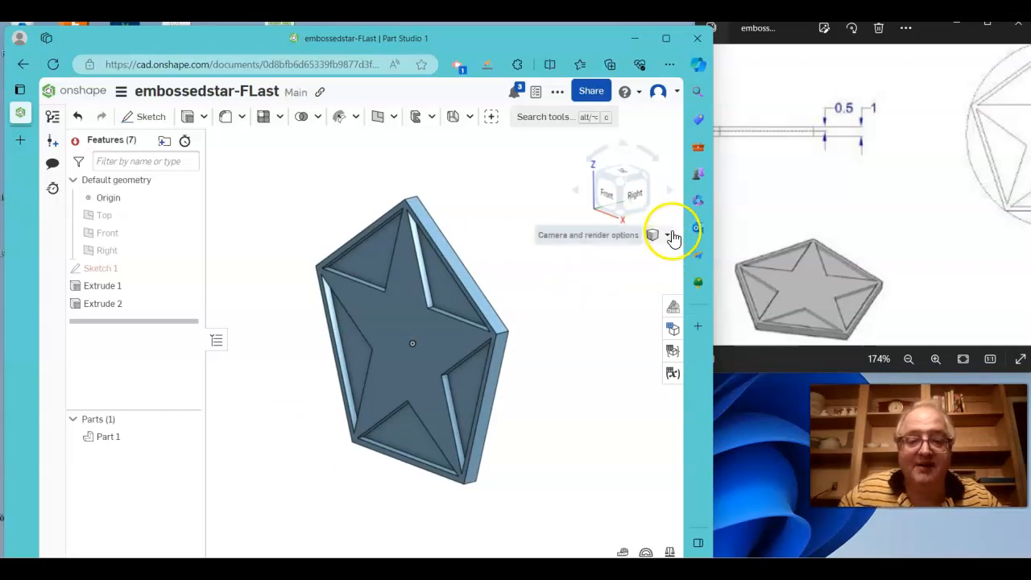
click(672, 236)
click(626, 250)
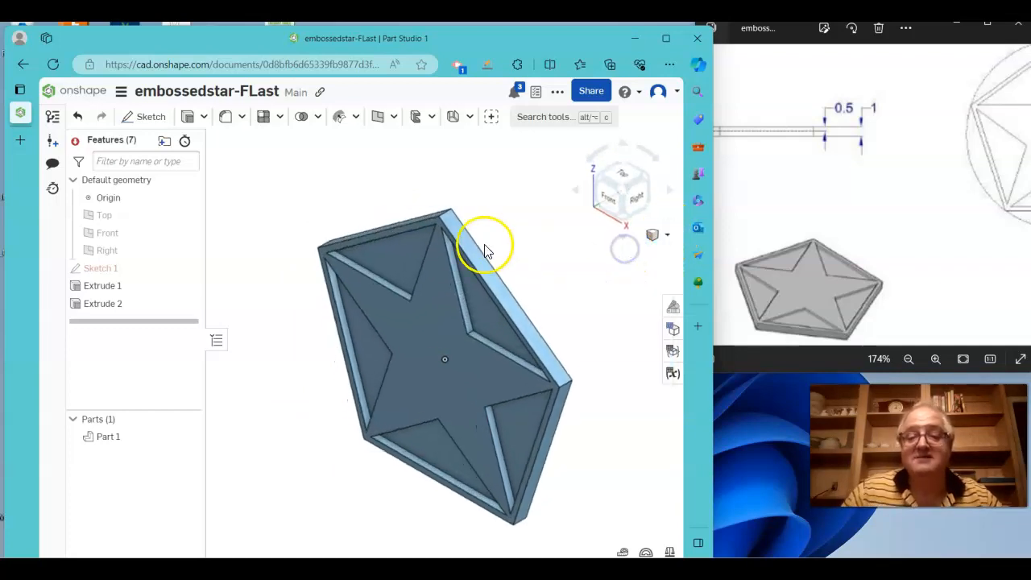